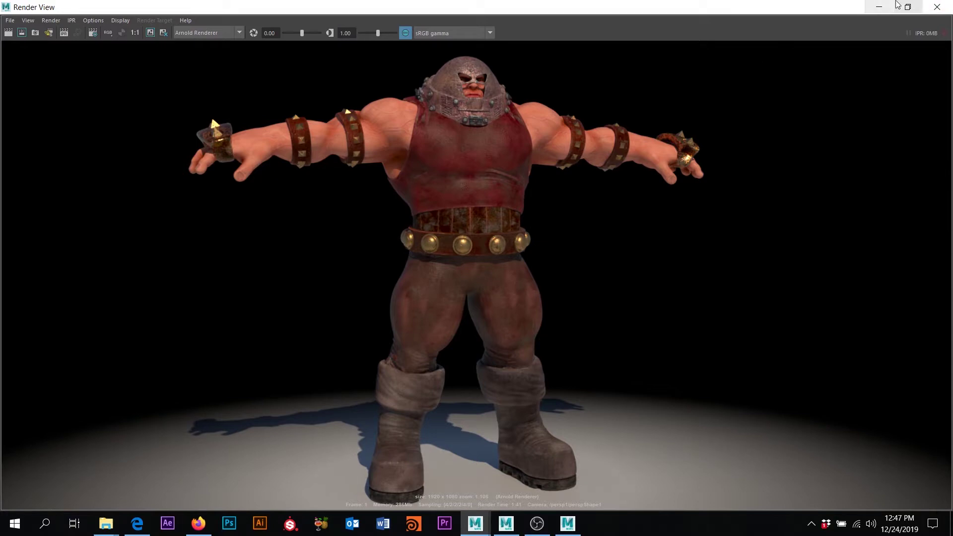
Inspect the character's geo_GRP mesh and group1 skeleton in the Maya scene, and switch to MotionBuilder
{"action": "left_click", "coordinate": [879, 7]}
{"action": "left_click_drag", "start_coordinate": [609, 248], "coordinate": [568, 231], "text": "alt"}
{"action": "scroll", "coordinate": [580, 233], "scroll_direction": "down", "scroll_amount": 2}
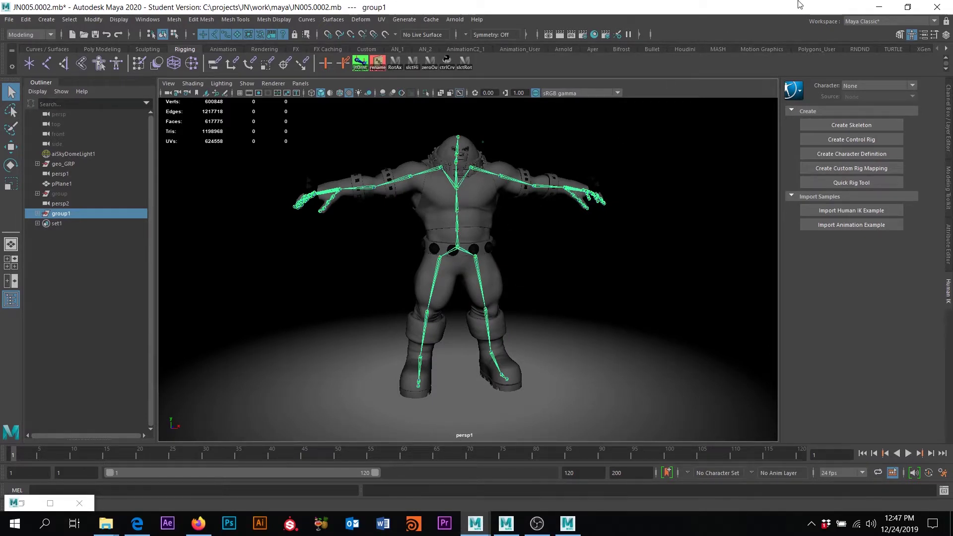
{"action": "left_click", "coordinate": [78, 165]}
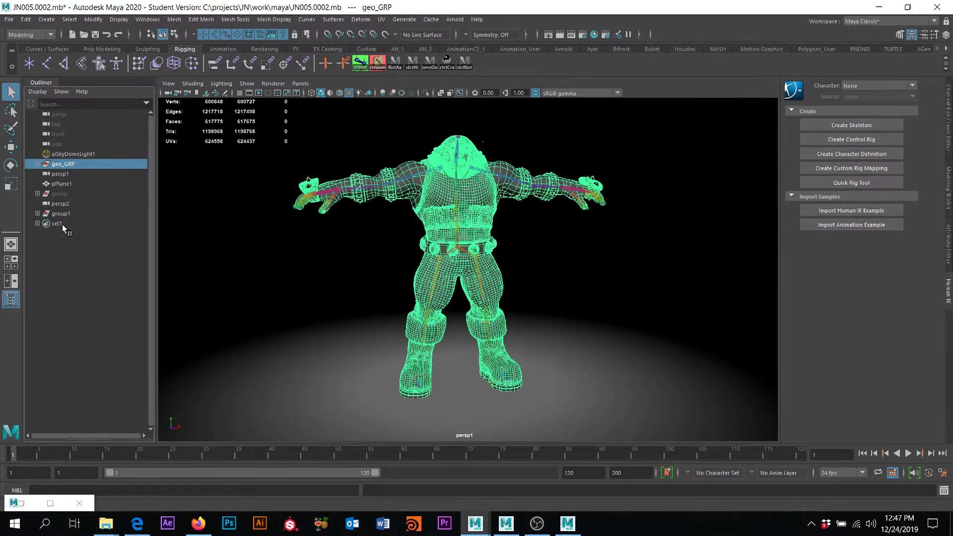
{"action": "left_click", "coordinate": [60, 214], "text": "ctrl"}
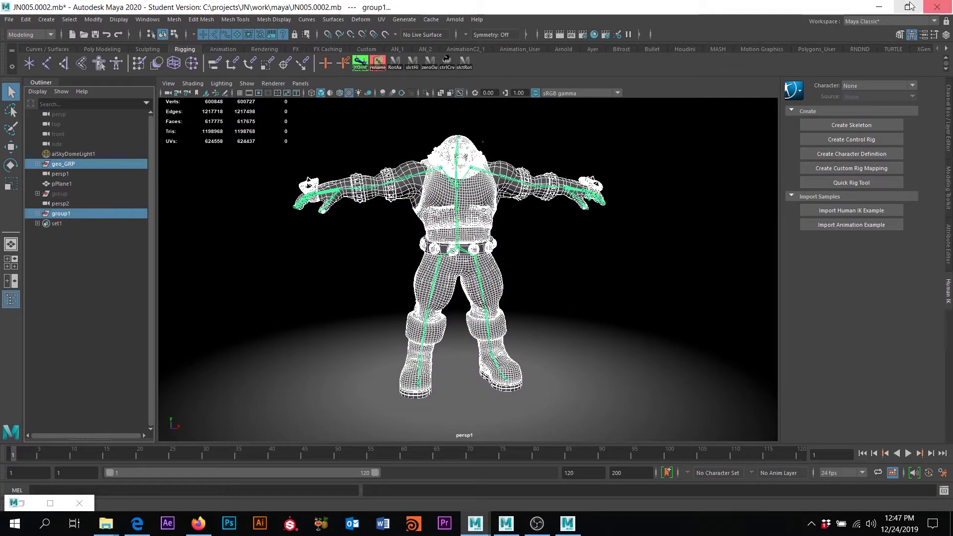
{"action": "left_click", "coordinate": [879, 7]}
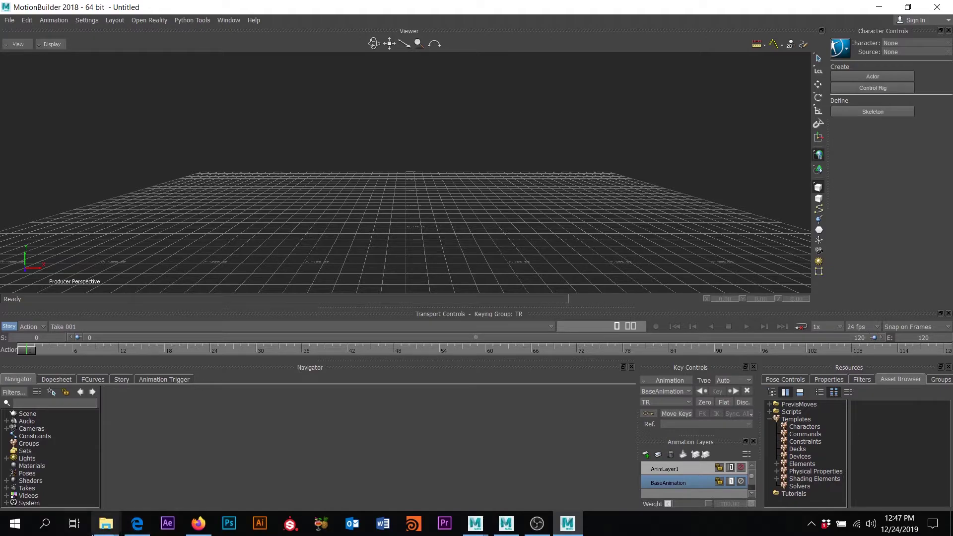
Open "mutant flexing muscles" from the creaturePack folder in MotionBuilder with all takes, and put the folder window away
{"action": "mouse_move", "coordinate": [106, 523]}
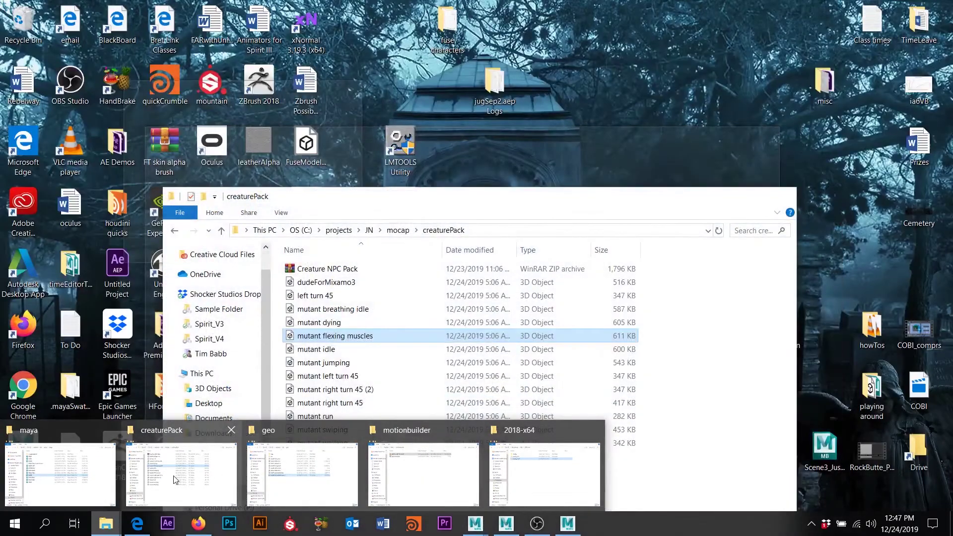
{"action": "left_click", "coordinate": [174, 479]}
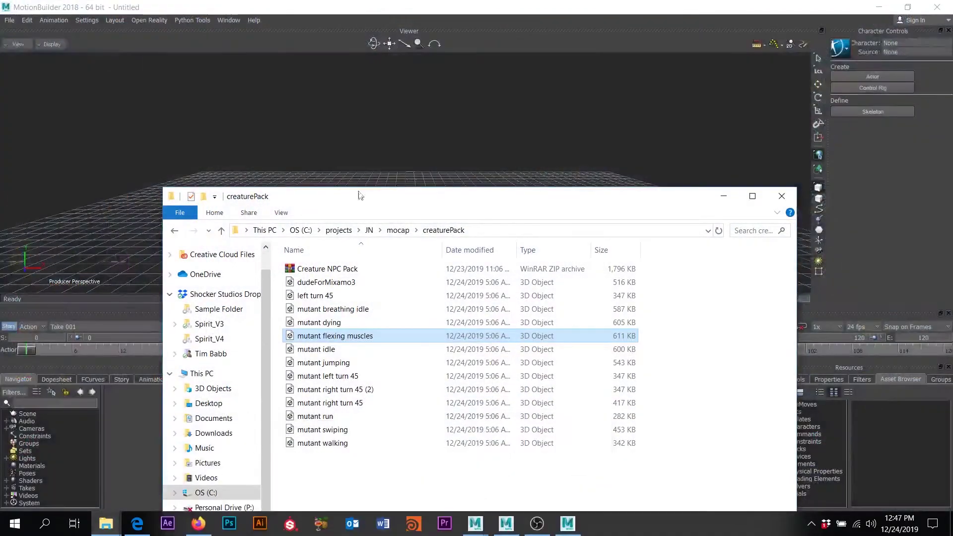
{"action": "left_click_drag", "start_coordinate": [336, 199], "coordinate": [560, 196]}
{"action": "left_click_drag", "start_coordinate": [530, 338], "coordinate": [346, 178]}
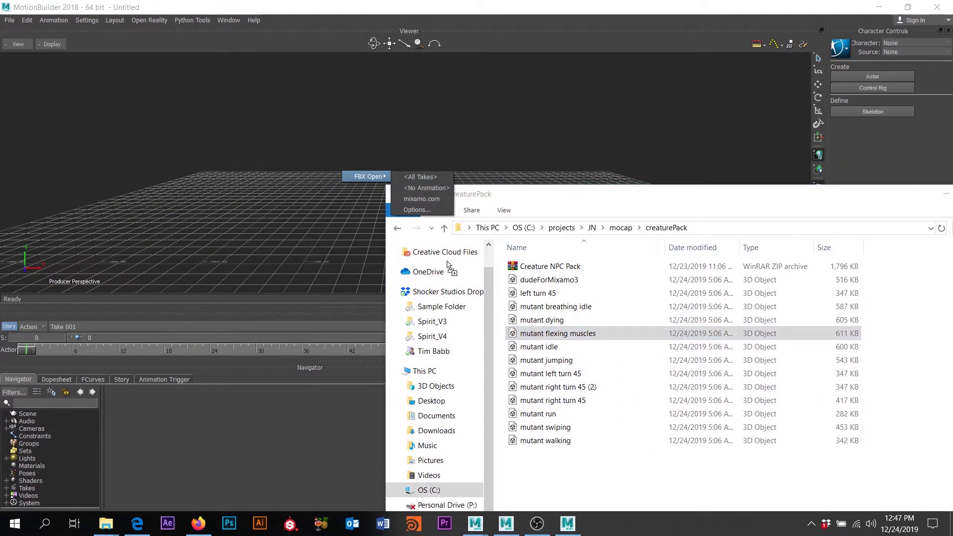
{"action": "left_click", "coordinate": [422, 179]}
{"action": "left_click_drag", "start_coordinate": [802, 200], "coordinate": [632, 233]}
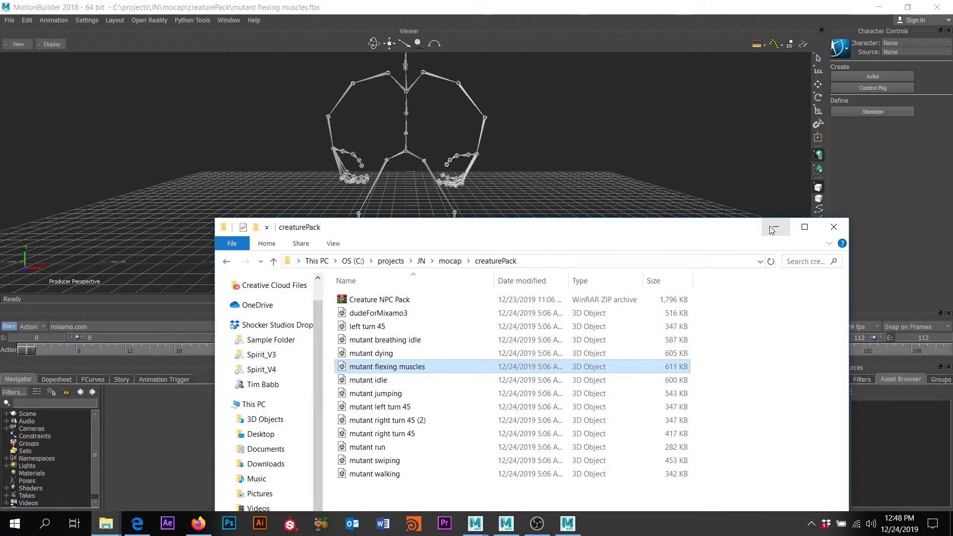
{"action": "left_click", "coordinate": [773, 228]}
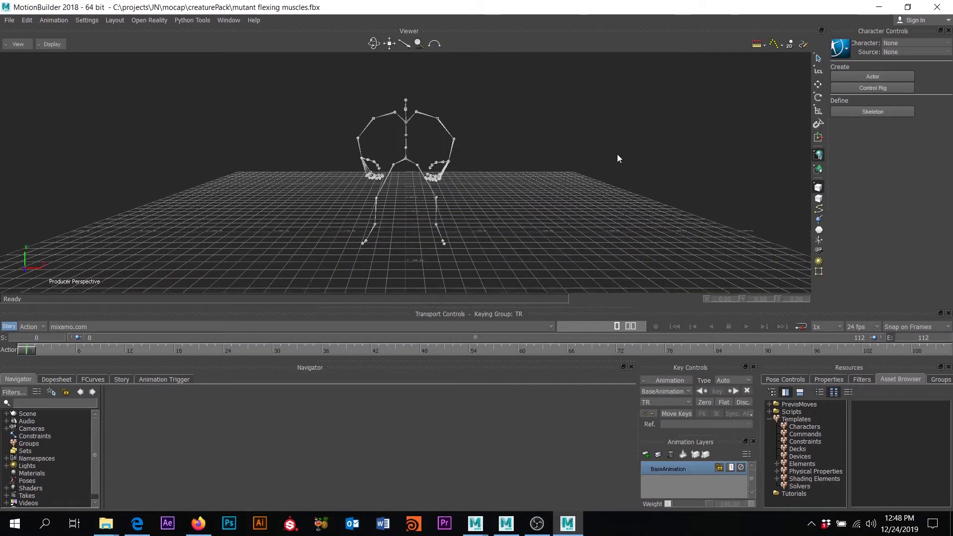
Select all nodes of the imported skeleton and dock a new Property view beside the viewer
{"action": "left_click_drag", "start_coordinate": [287, 157], "coordinate": [325, 84], "text": "alt"}
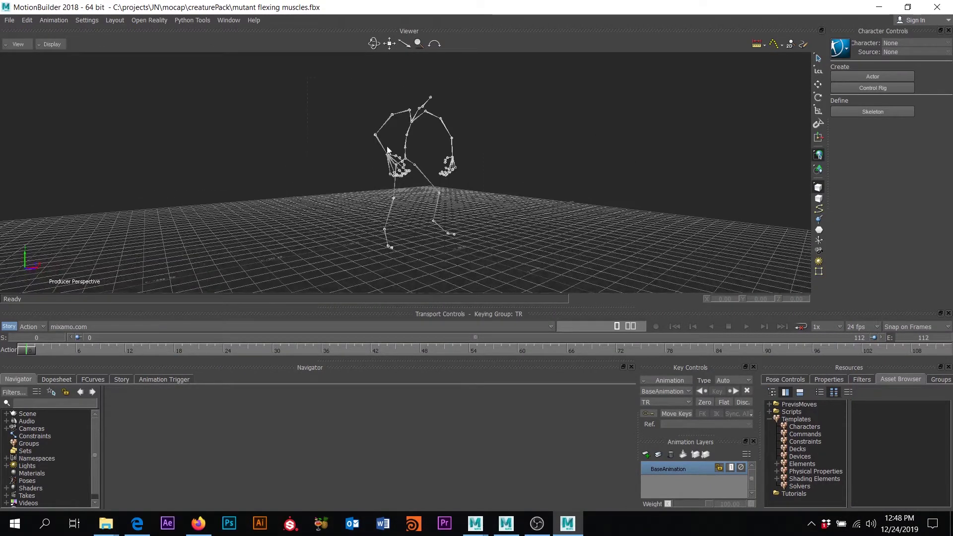
{"action": "key", "text": "ctrl+a"}
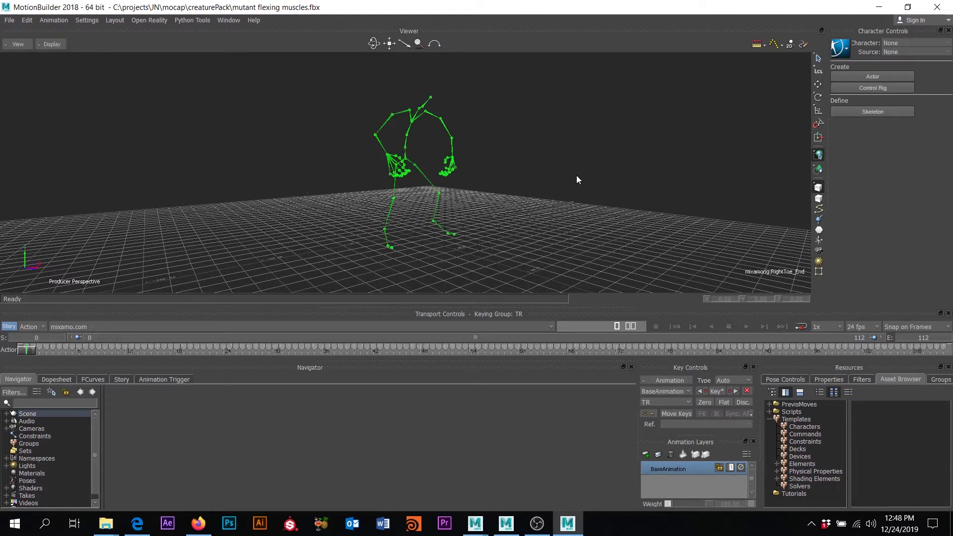
{"action": "left_click_drag", "start_coordinate": [576, 180], "coordinate": [571, 209], "text": "ctrl+shift"}
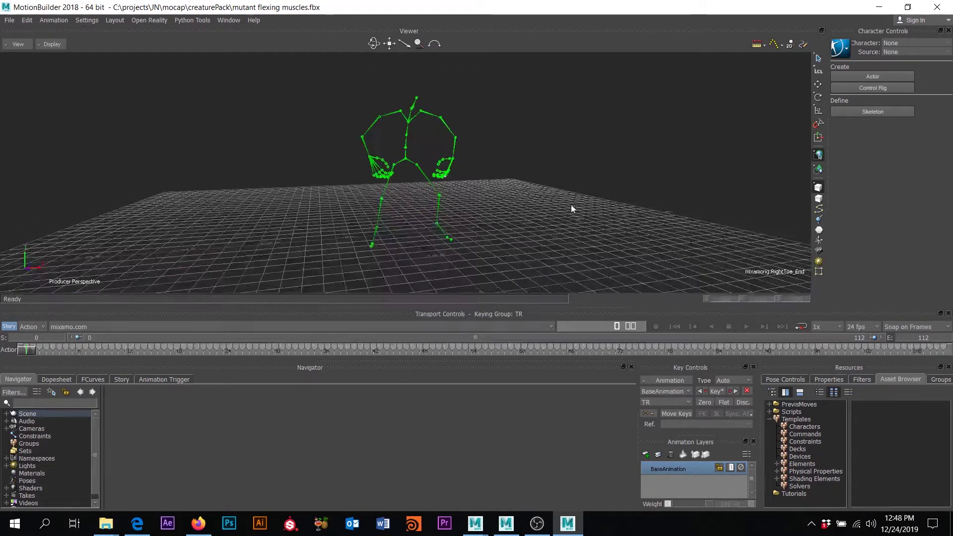
{"action": "left_click", "coordinate": [233, 19]}
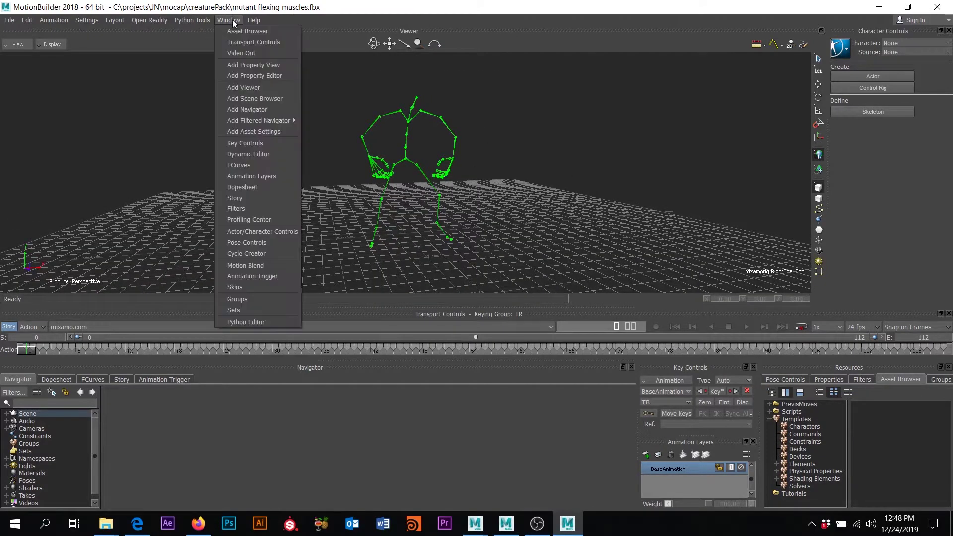
{"action": "left_click", "coordinate": [244, 65]}
{"action": "left_click_drag", "start_coordinate": [323, 251], "coordinate": [734, 94]}
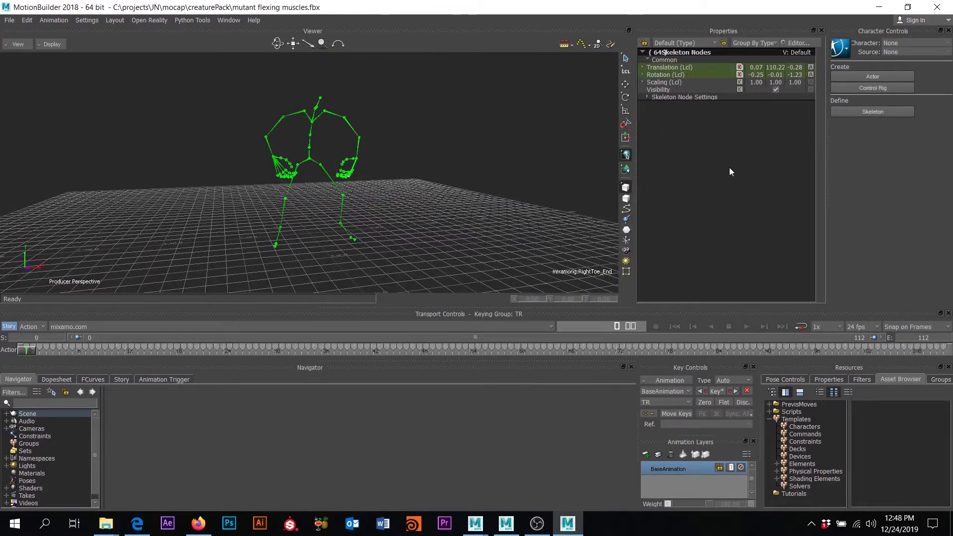
Filter the properties to R (Type) and set the local rotation of all selected skeleton nodes to 0, 0, 0
{"action": "left_click", "coordinate": [684, 44]}
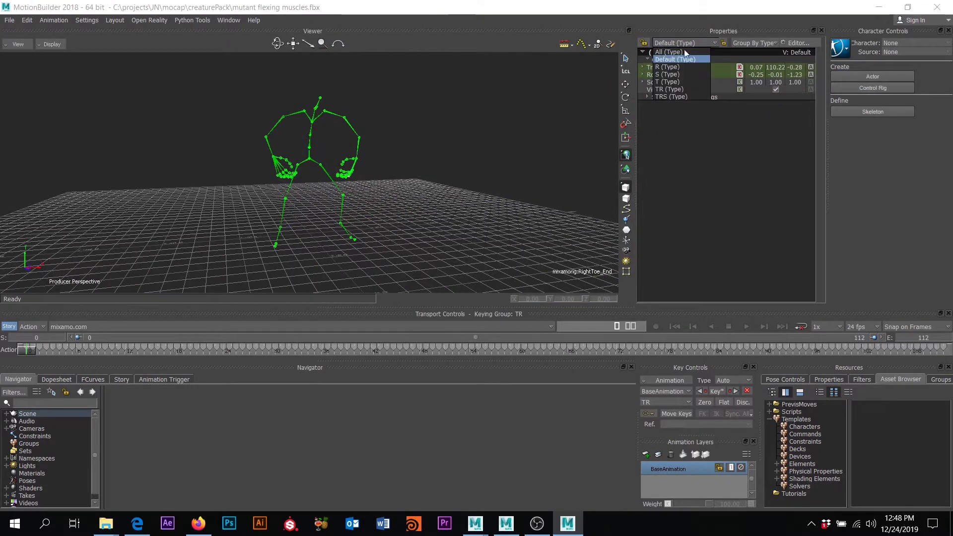
{"action": "left_click", "coordinate": [663, 67]}
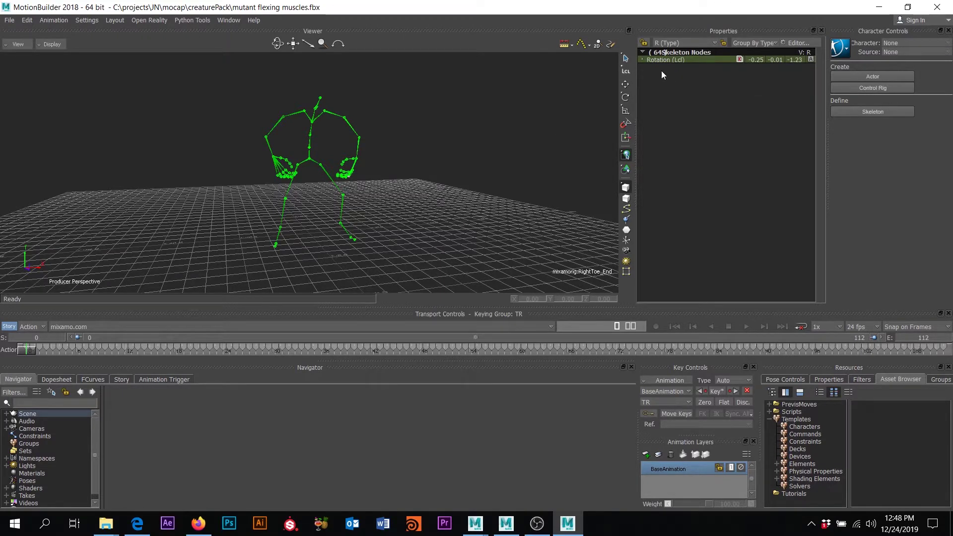
{"action": "double_click", "coordinate": [757, 60]}
{"action": "type", "text": "0"}
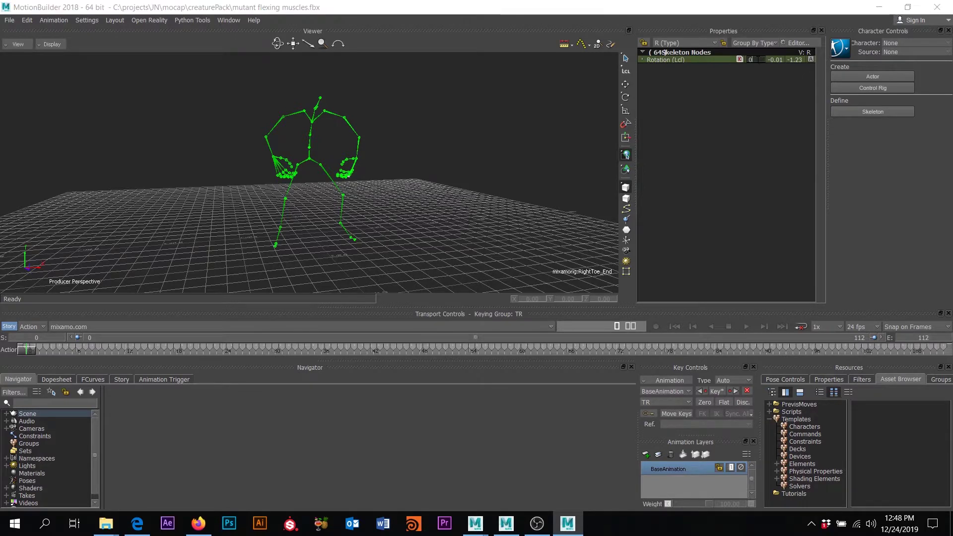
{"action": "key", "text": "Tab"}
{"action": "type", "text": "0"}
{"action": "key", "text": "Tab"}
{"action": "type", "text": "0"}
{"action": "key", "text": "Return"}
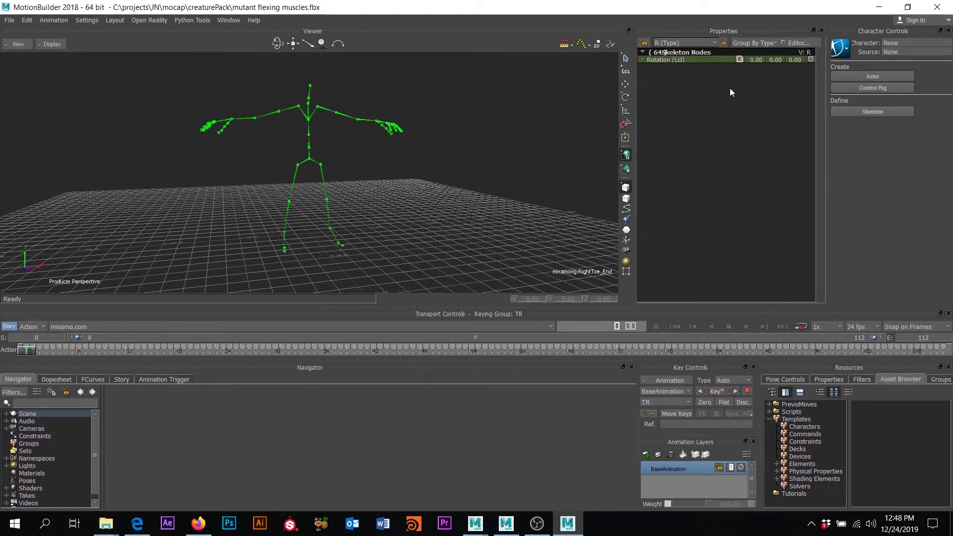
{"action": "left_click_drag", "start_coordinate": [487, 127], "coordinate": [495, 127], "text": "alt"}
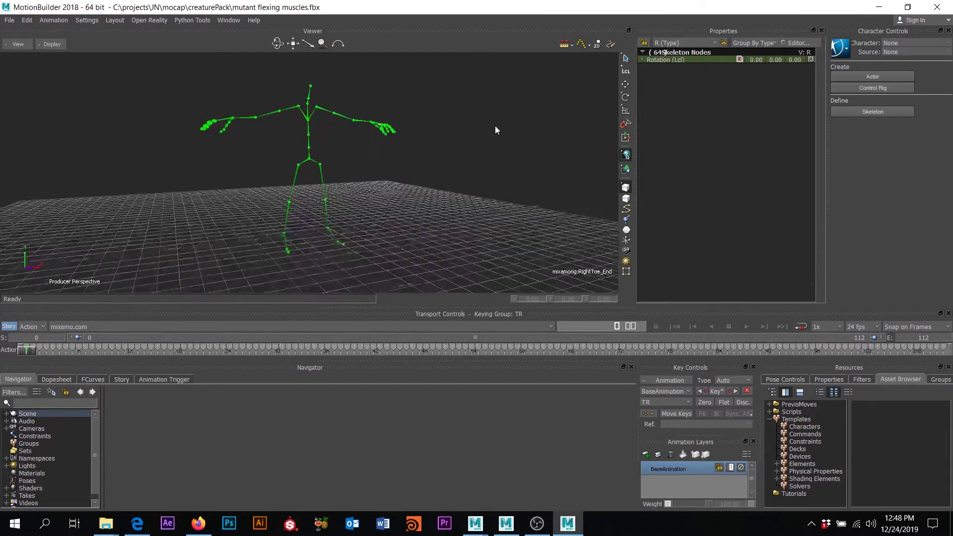
{"action": "middle_click_drag", "start_coordinate": [497, 131], "coordinate": [432, 130], "text": "alt"}
{"action": "left_click_drag", "start_coordinate": [497, 142], "coordinate": [408, 144], "text": "ctrl+shift"}
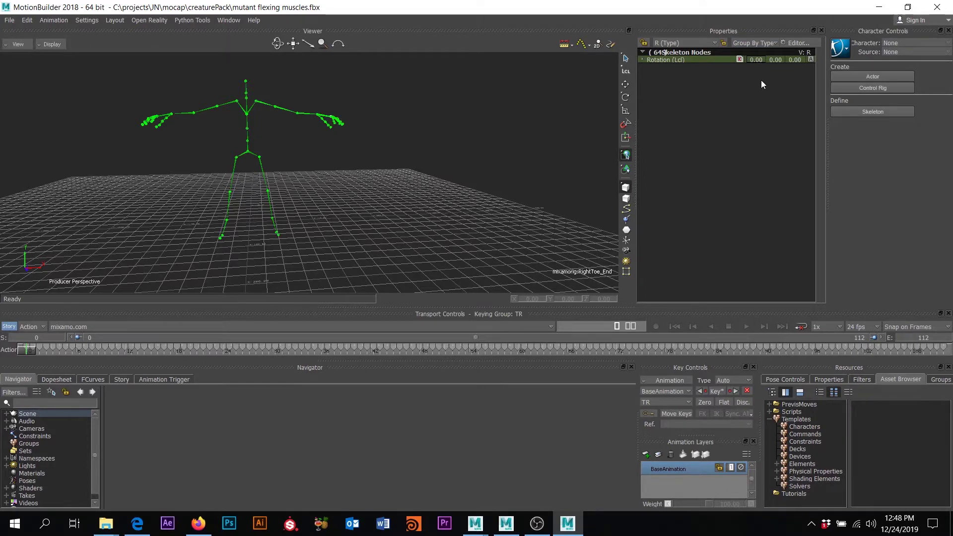
{"action": "middle_click_drag", "start_coordinate": [394, 121], "coordinate": [412, 121], "text": "alt"}
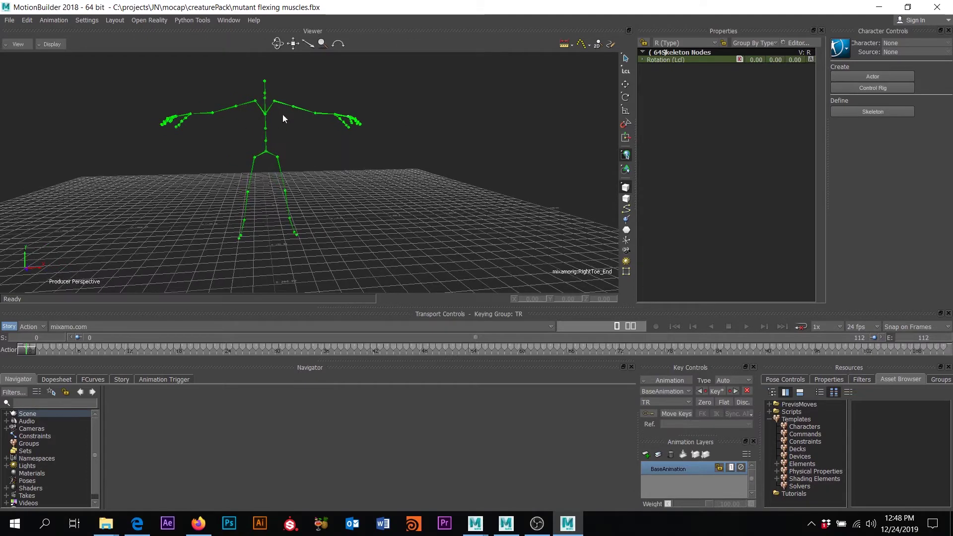
{"action": "middle_click_drag", "start_coordinate": [283, 118], "coordinate": [501, 105]}
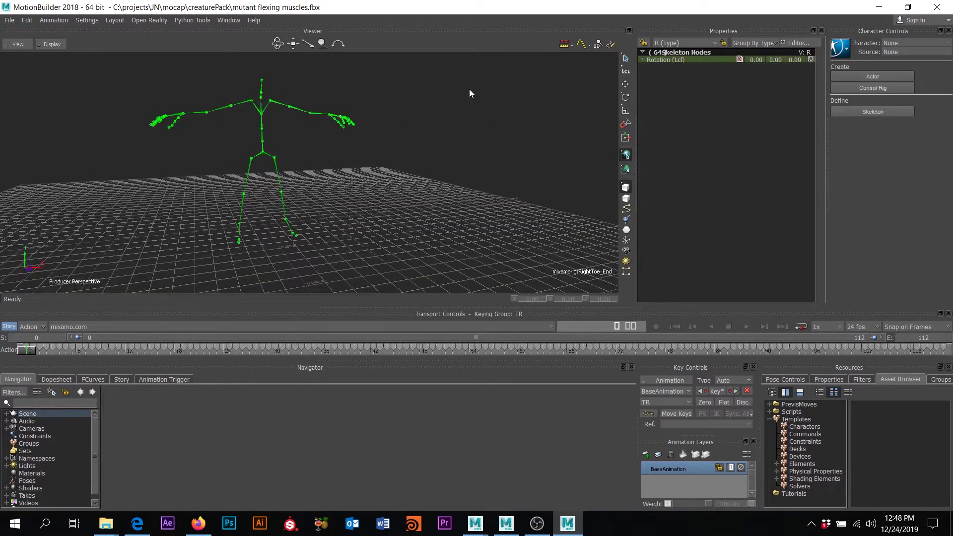
Deselect the skeleton and characterize it as a biped by applying the Character template to its Hips joint
{"action": "left_click", "coordinate": [605, 233]}
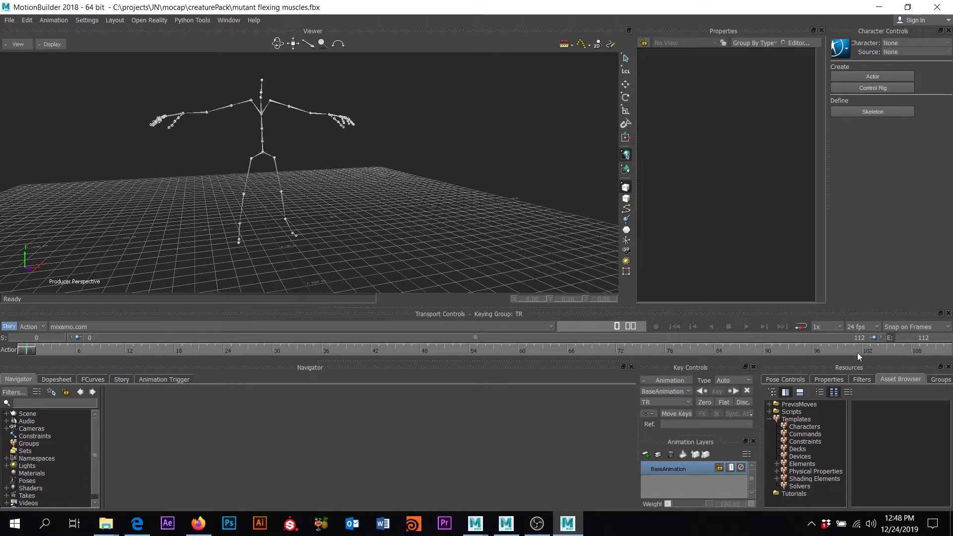
{"action": "left_click", "coordinate": [794, 420]}
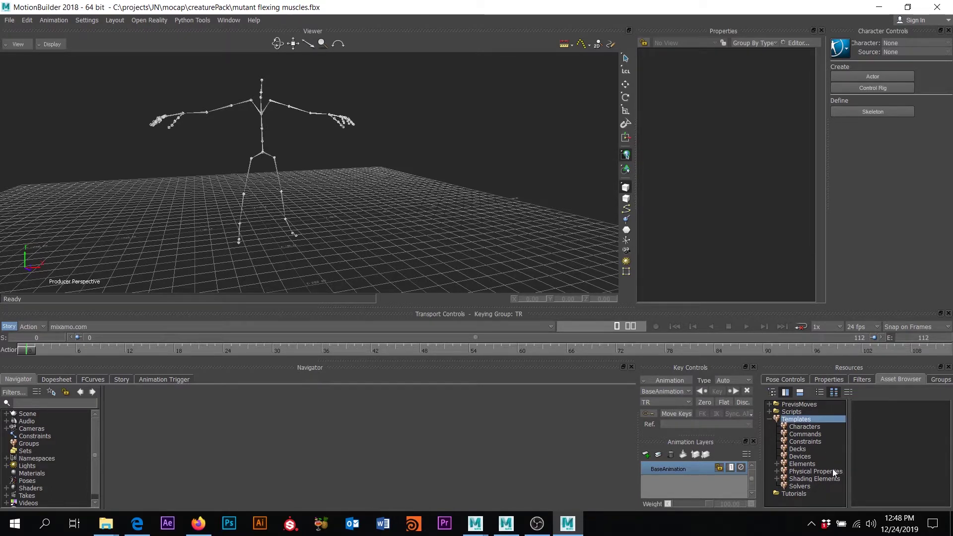
{"action": "left_click", "coordinate": [804, 427]}
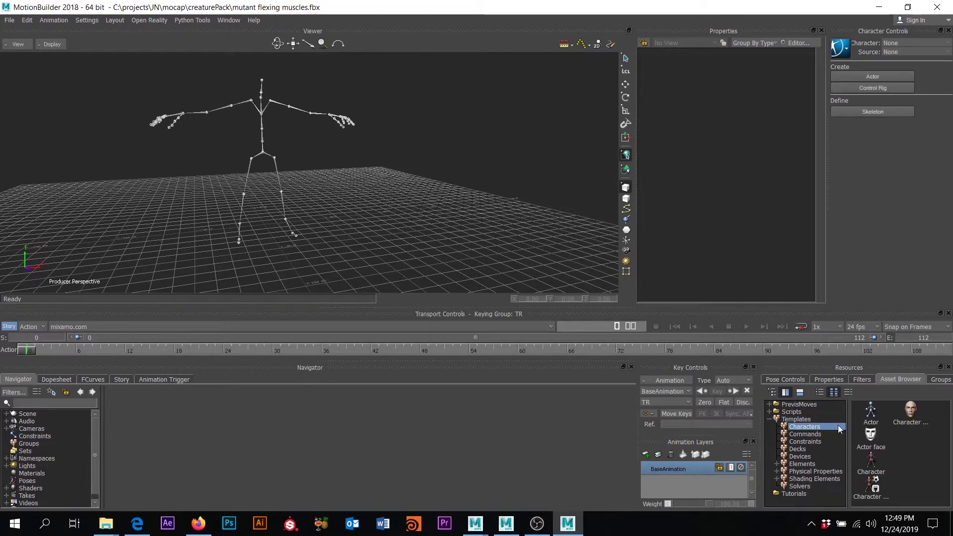
{"action": "right_click_drag", "start_coordinate": [281, 150], "coordinate": [306, 168], "text": "alt"}
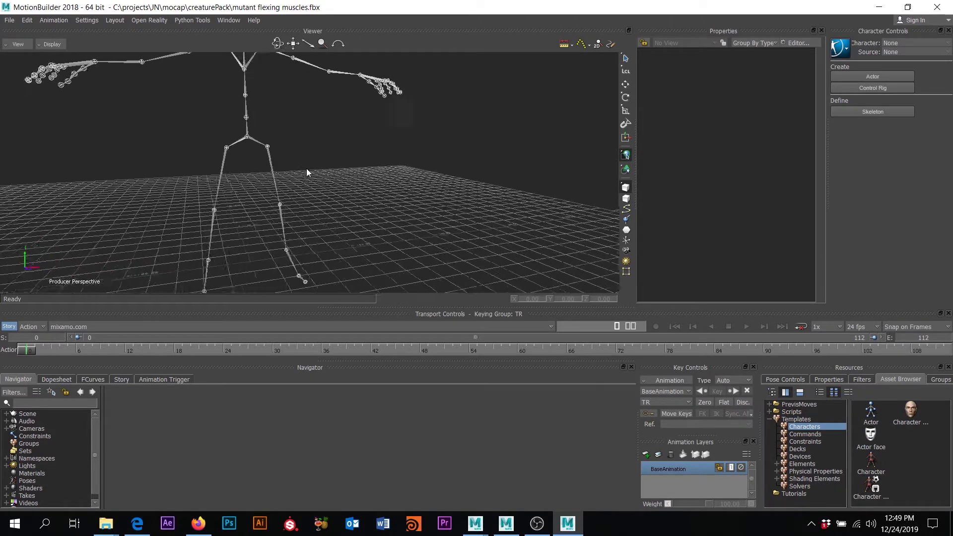
{"action": "middle_click_drag", "start_coordinate": [306, 169], "coordinate": [408, 171], "text": "alt"}
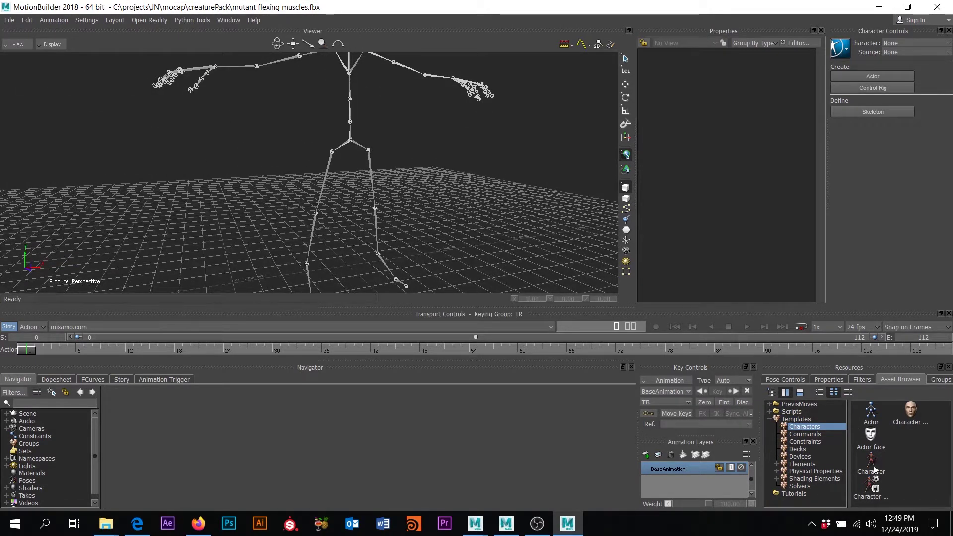
{"action": "left_click_drag", "start_coordinate": [872, 465], "coordinate": [353, 144]}
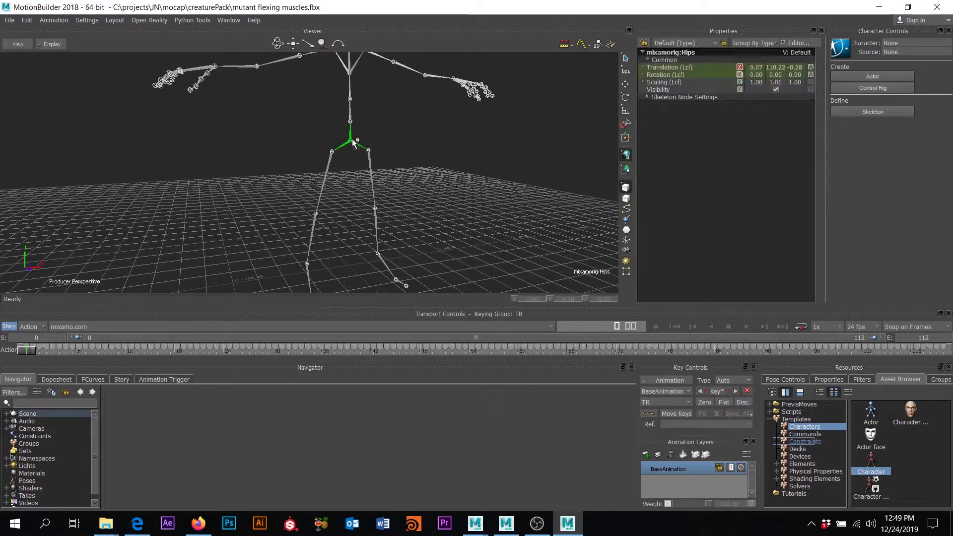
{"action": "left_click_drag", "start_coordinate": [350, 142], "coordinate": [350, 141]}
{"action": "left_click", "coordinate": [359, 143]}
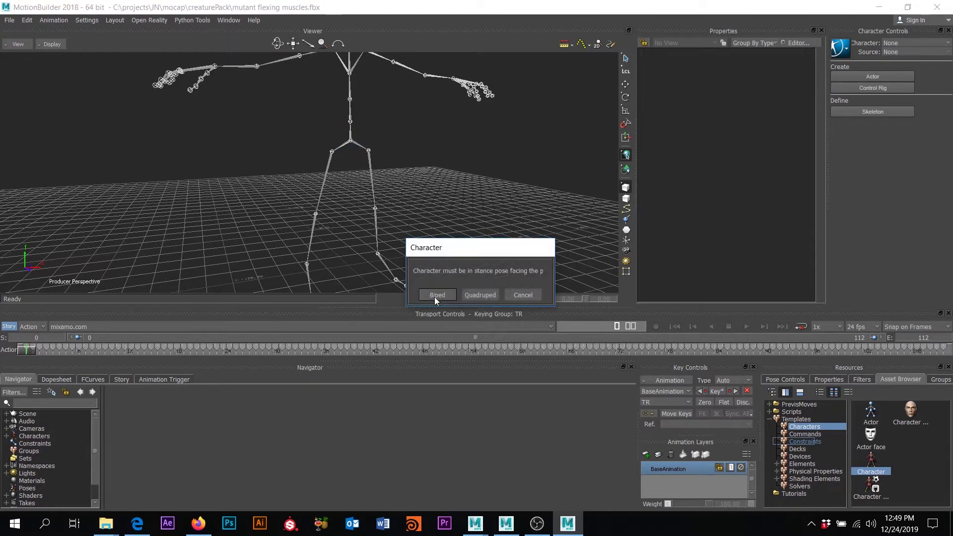
{"action": "left_click", "coordinate": [434, 295]}
Make the new Character the current character in Character Controls
{"action": "scroll", "coordinate": [440, 186], "scroll_direction": "down", "scroll_amount": 4}
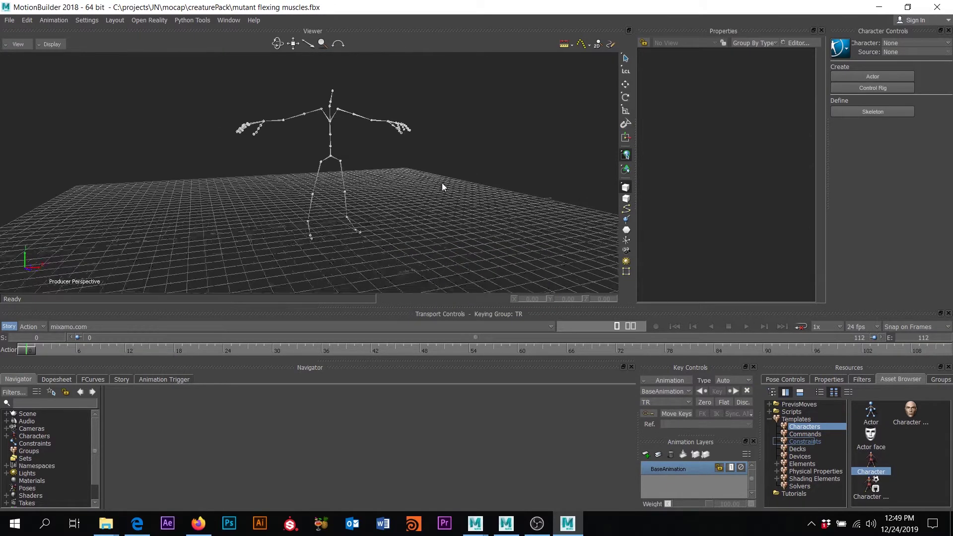
{"action": "left_click_drag", "start_coordinate": [442, 185], "coordinate": [426, 191], "text": "alt"}
{"action": "left_click", "coordinate": [917, 44]}
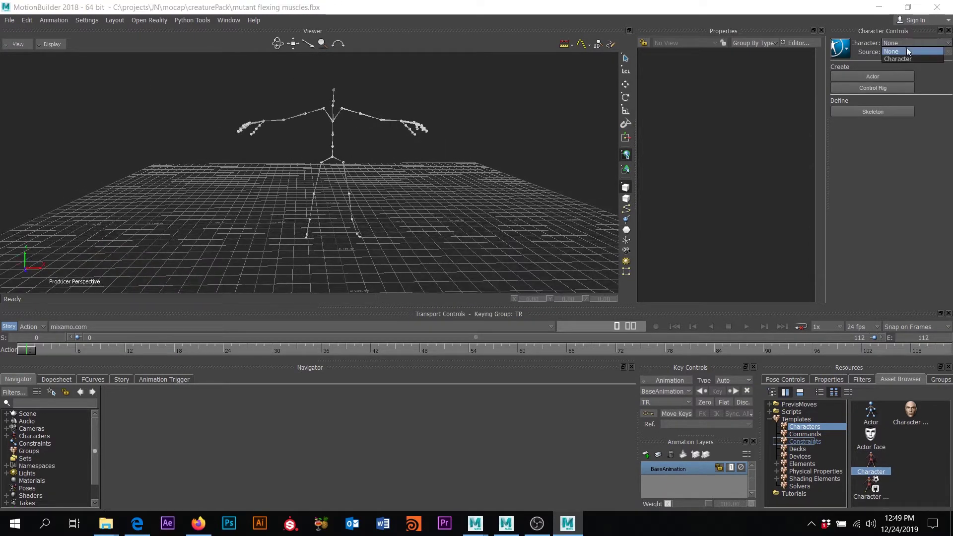
{"action": "left_click", "coordinate": [905, 59]}
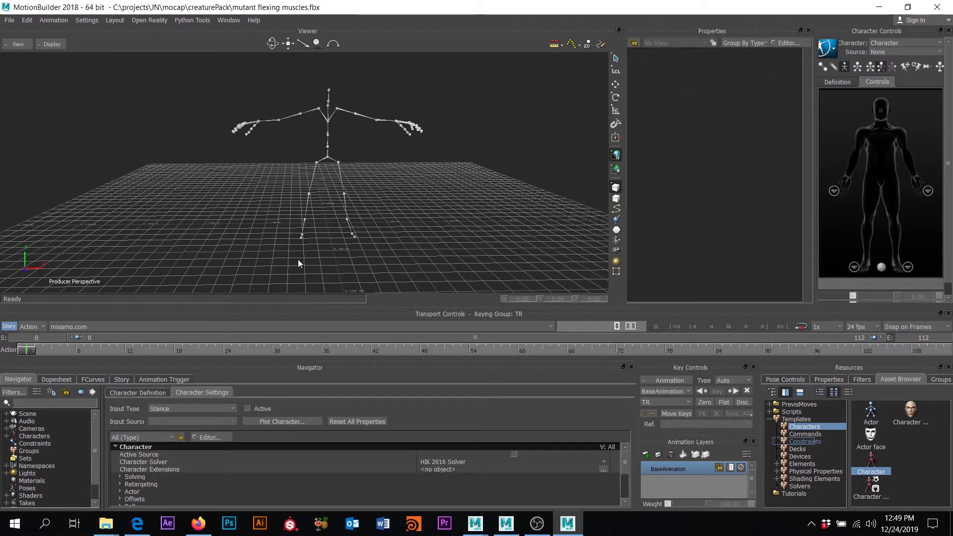
Bake the character's motion to an FK/IK control rig with the default plot settings and scrub the timeline to check it
{"action": "left_click", "coordinate": [827, 50]}
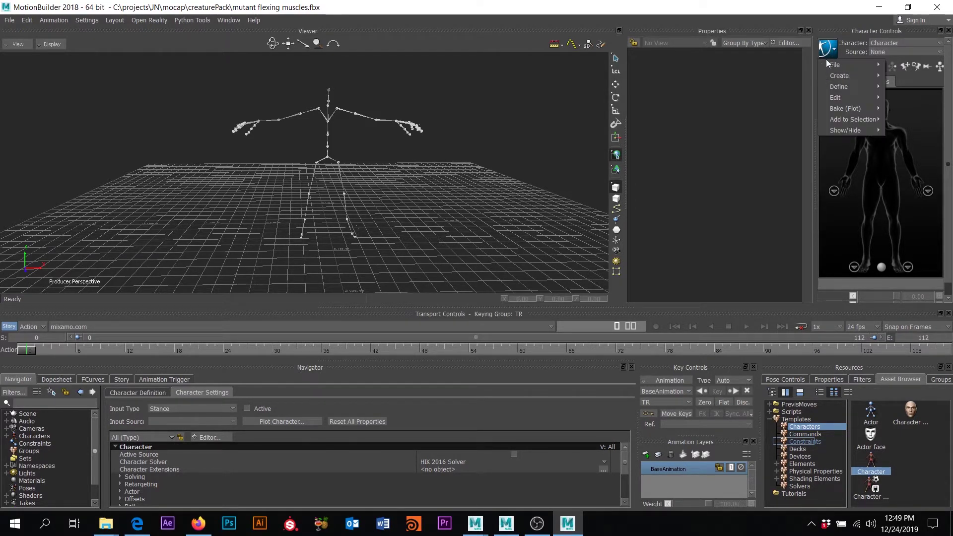
{"action": "mouse_move", "coordinate": [845, 108]}
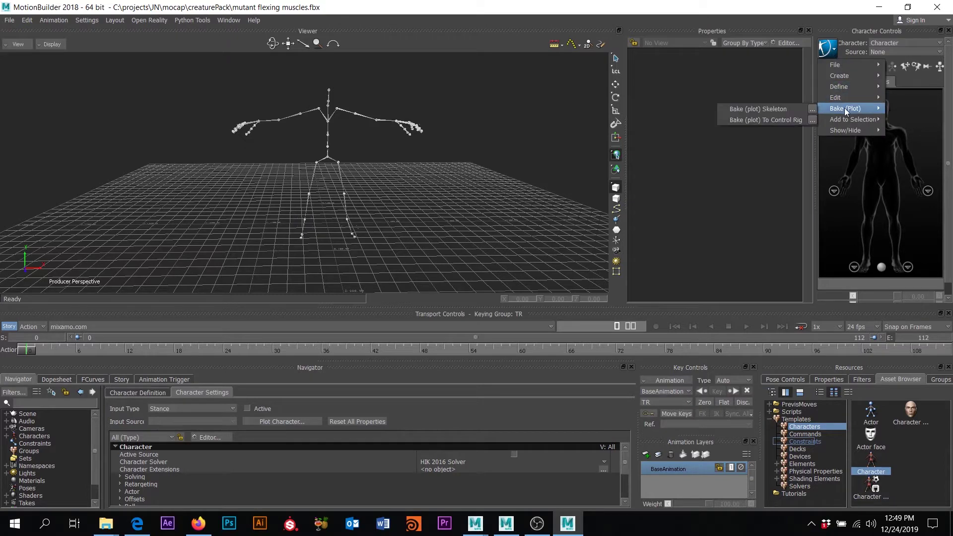
{"action": "left_click", "coordinate": [812, 120]}
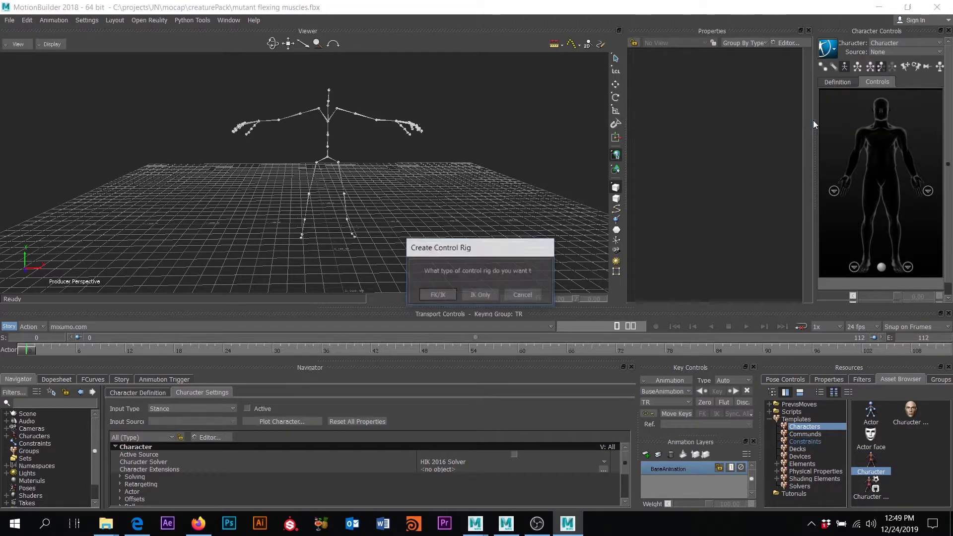
{"action": "left_click", "coordinate": [438, 295]}
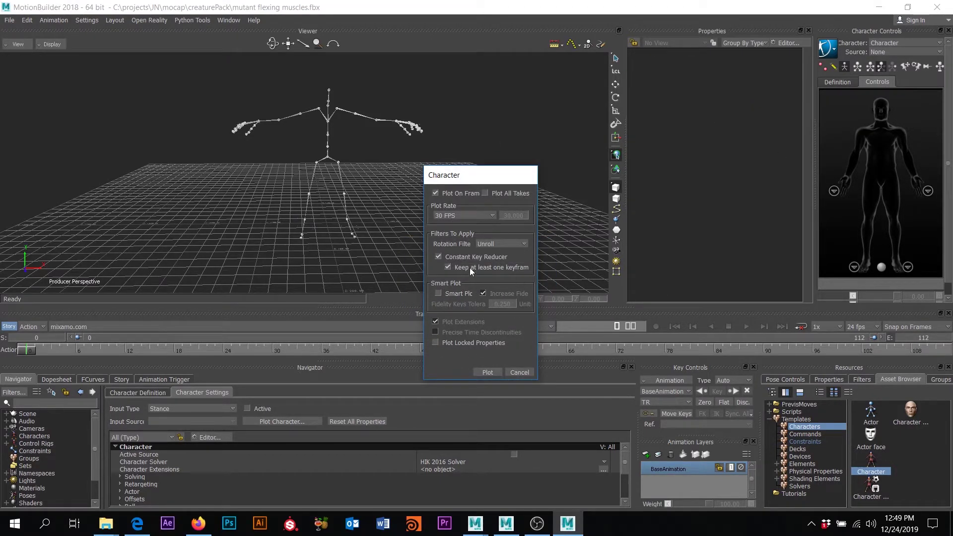
{"action": "left_click", "coordinate": [488, 372]}
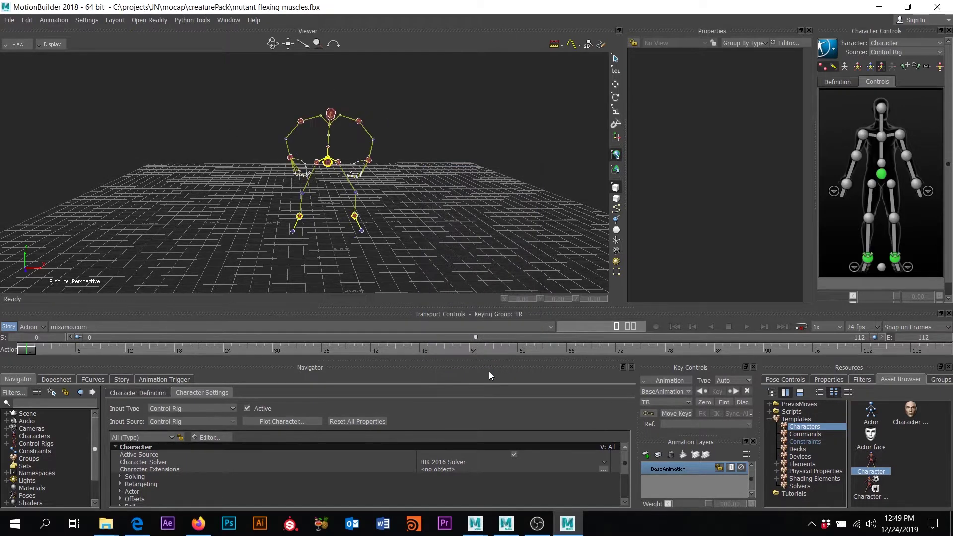
{"action": "left_click_drag", "start_coordinate": [28, 350], "coordinate": [420, 311]}
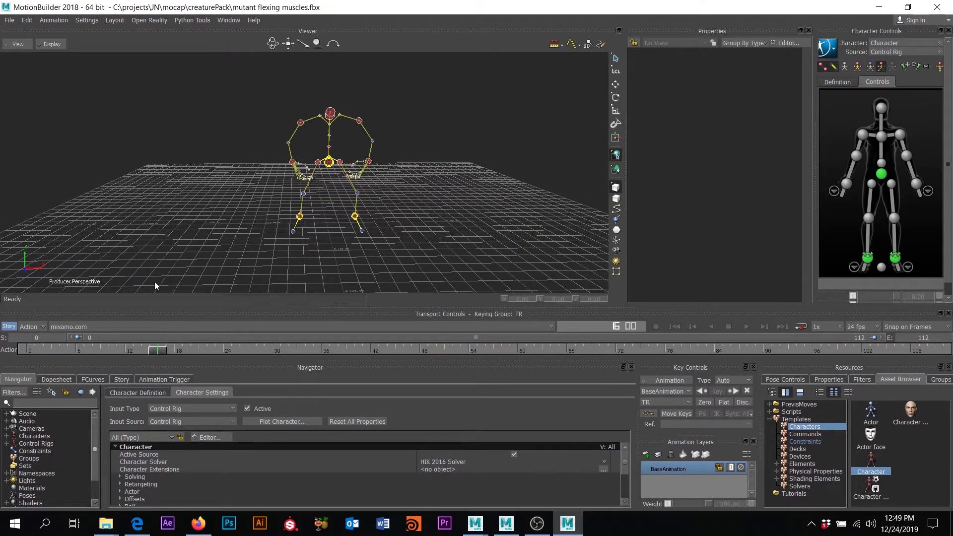
{"action": "left_click_drag", "start_coordinate": [72, 281], "coordinate": [1, 295]}
Merge dudeForMotionBuilder_v2 from the geo folder into the scene with the No Animation option and minimize the folder window
{"action": "left_click_drag", "start_coordinate": [381, 145], "coordinate": [405, 146], "text": "alt"}
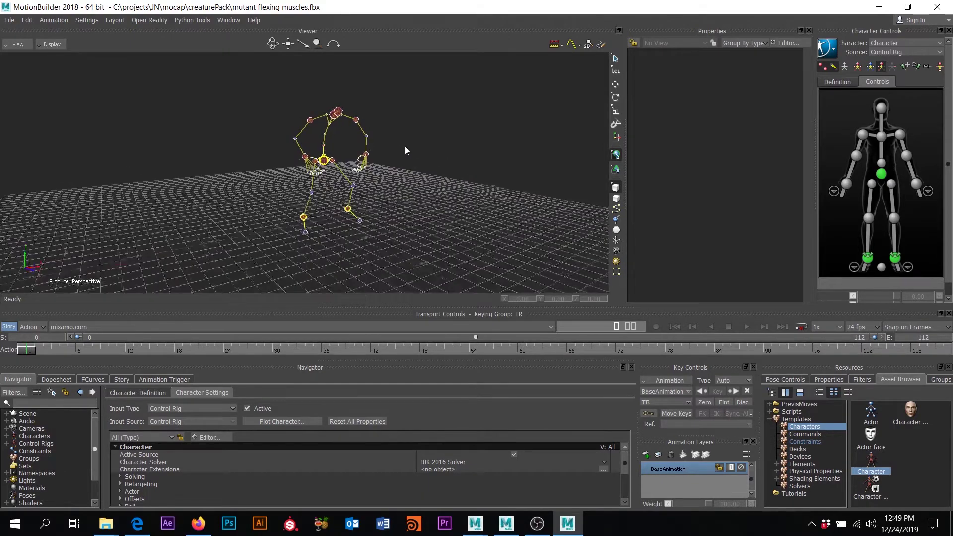
{"action": "right_click_drag", "start_coordinate": [404, 146], "coordinate": [430, 195], "text": "alt"}
{"action": "scroll", "coordinate": [430, 194], "scroll_direction": "down", "scroll_amount": 3}
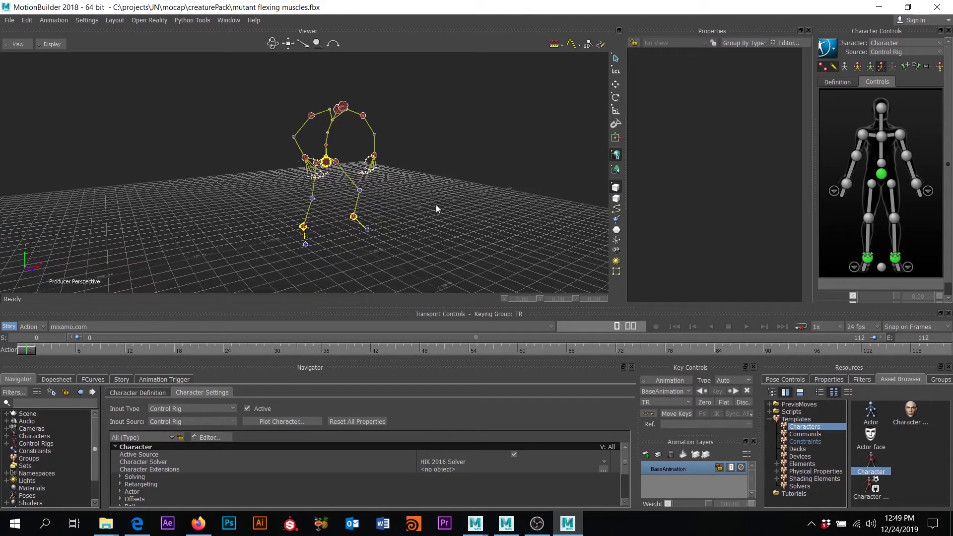
{"action": "mouse_move", "coordinate": [106, 523]}
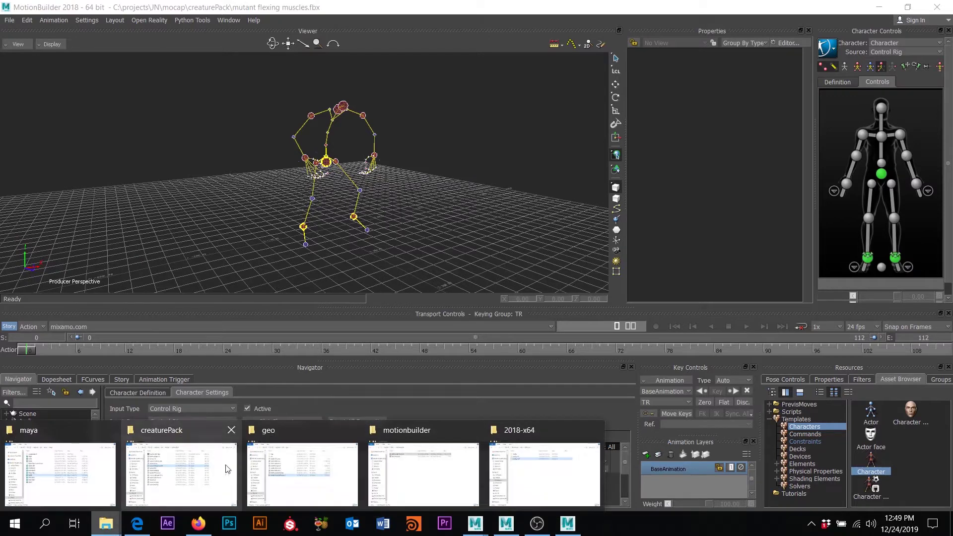
{"action": "left_click", "coordinate": [307, 484]}
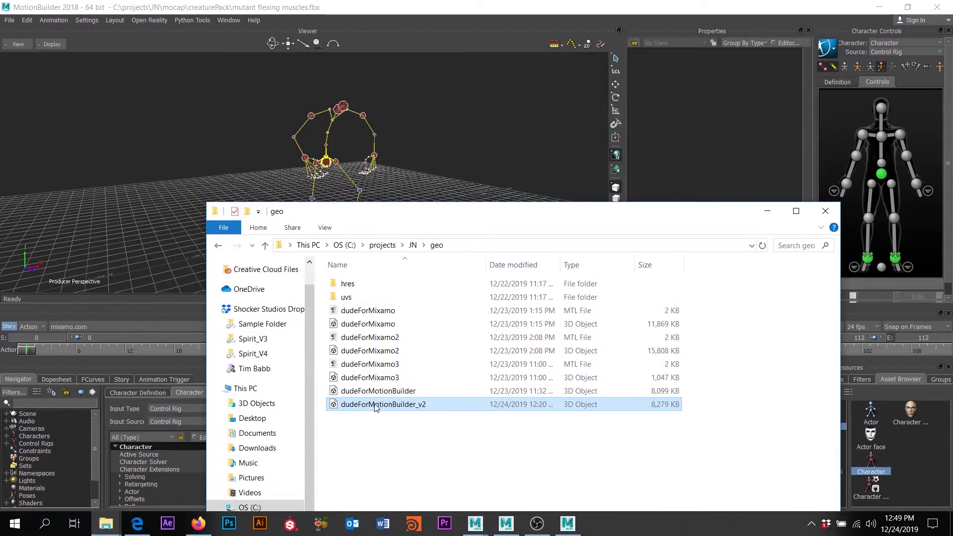
{"action": "left_click_drag", "start_coordinate": [376, 406], "coordinate": [395, 65]}
{"action": "left_click_drag", "start_coordinate": [445, 136], "coordinate": [445, 136]}
{"action": "mouse_move", "coordinate": [460, 133]}
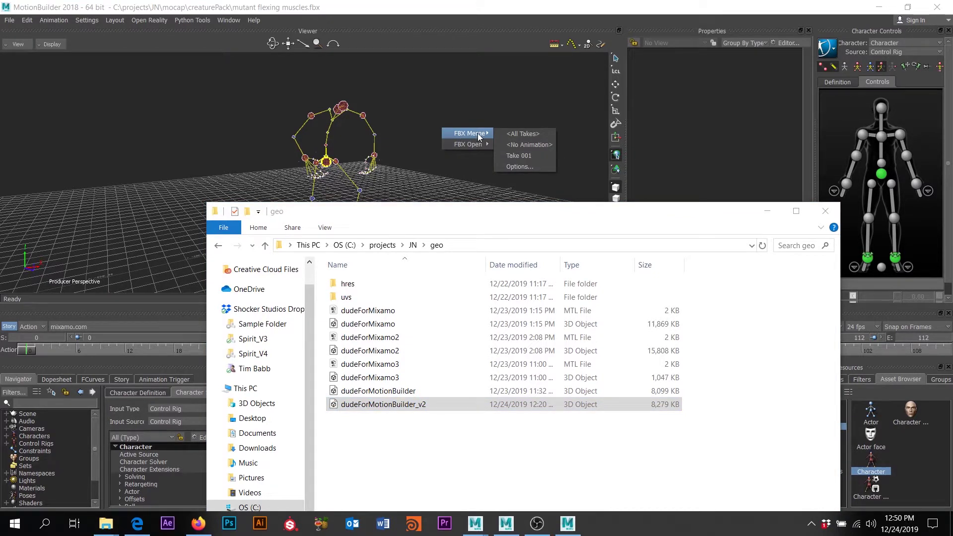
{"action": "left_click", "coordinate": [543, 145]}
{"action": "left_click", "coordinate": [765, 208]}
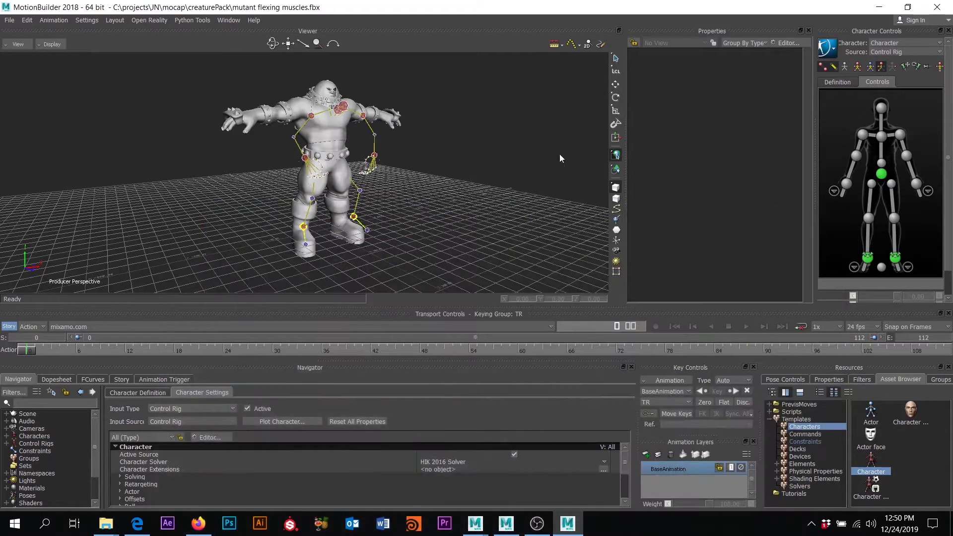
Switch the viewer display to X-Ray so the skeletons show through the character mesh
{"action": "scroll", "coordinate": [401, 153], "scroll_direction": "up", "scroll_amount": 3}
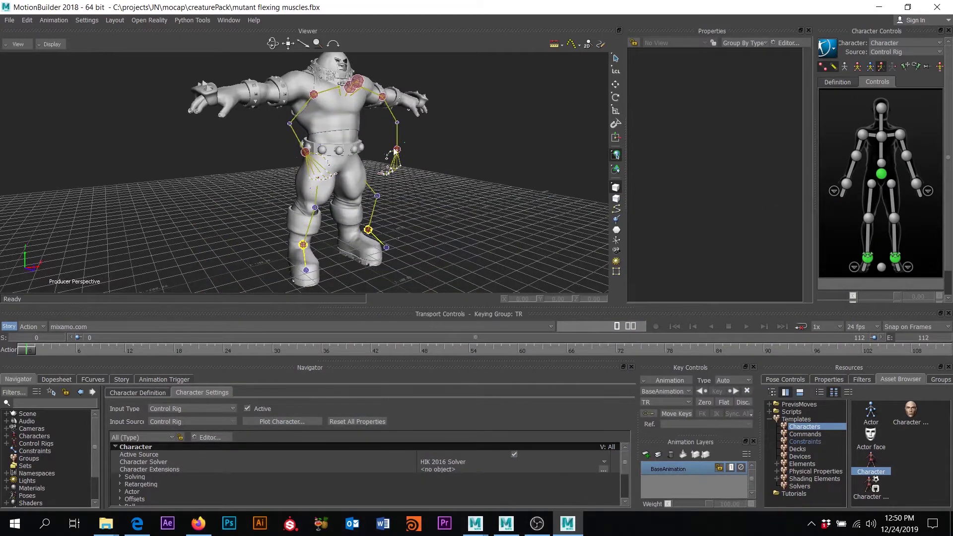
{"action": "mouse_move", "coordinate": [394, 151]}
{"action": "left_mouse_down", "text": "ctrl+shift"}
{"action": "mouse_move", "coordinate": [367, 167]}
{"action": "mouse_move", "coordinate": [292, 172]}
{"action": "mouse_move", "coordinate": [392, 156]}
{"action": "left_mouse_up", "text": "ctrl+shift"}
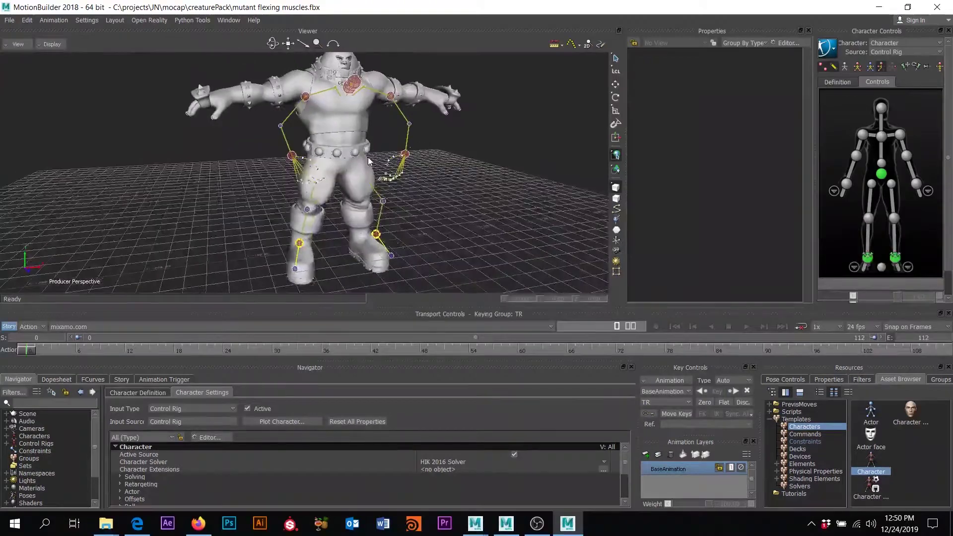
{"action": "left_click", "coordinate": [49, 45]}
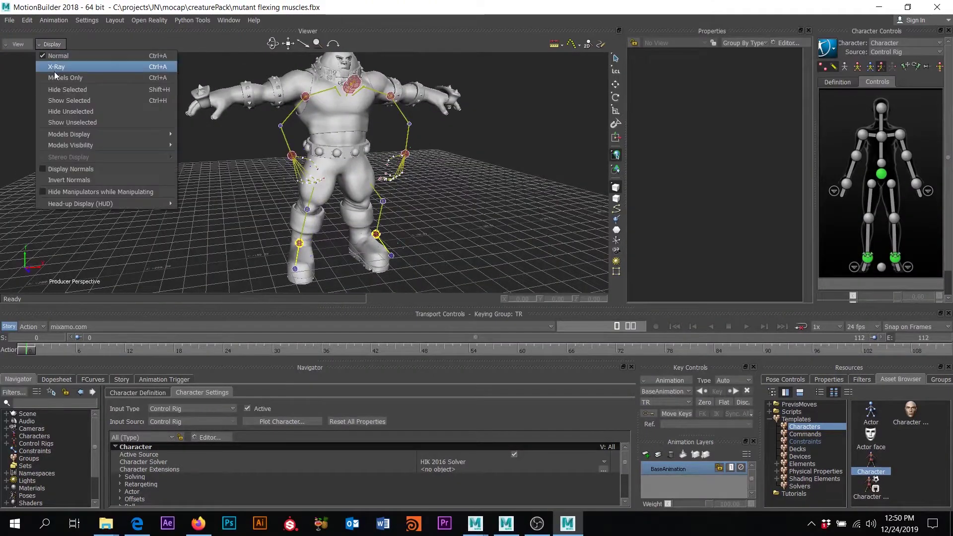
{"action": "left_click", "coordinate": [56, 71]}
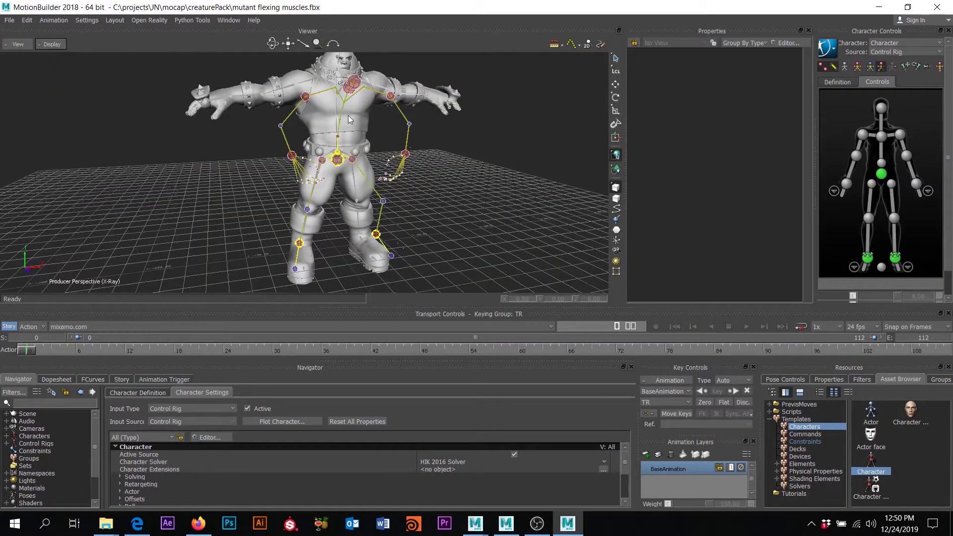
Characterize the merged character's skeleton as a biped by applying the Character template to its Hips joint
{"action": "scroll", "coordinate": [352, 122], "scroll_direction": "up", "scroll_amount": 5}
{"action": "left_click_drag", "start_coordinate": [350, 142], "coordinate": [411, 155], "text": "ctrl+shift"}
{"action": "scroll", "coordinate": [314, 125], "scroll_direction": "up", "scroll_amount": 5}
{"action": "left_click_drag", "start_coordinate": [314, 127], "coordinate": [217, 110], "text": "ctrl+shift"}
{"action": "left_click_drag", "start_coordinate": [311, 144], "coordinate": [269, 148], "text": "alt"}
{"action": "right_click_drag", "start_coordinate": [269, 137], "coordinate": [327, 126], "text": "alt"}
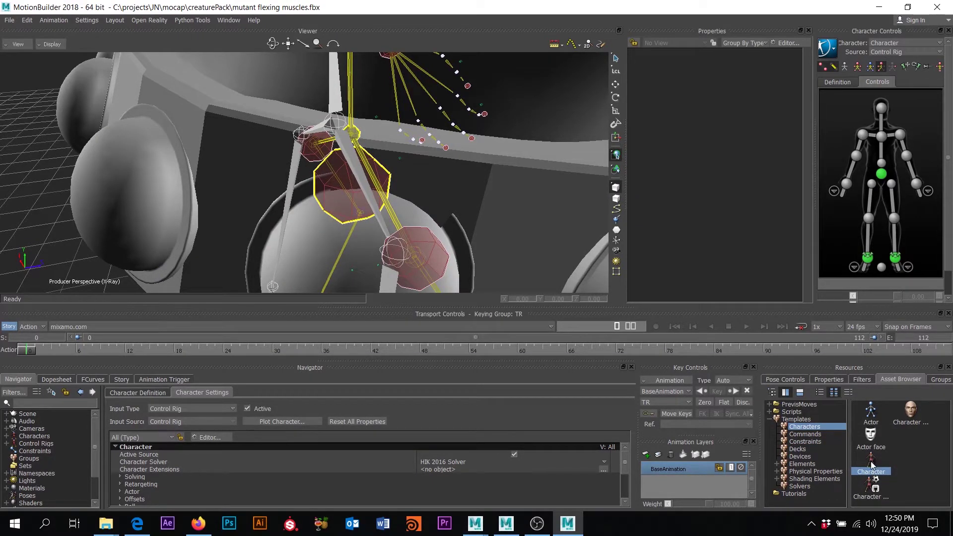
{"action": "left_click", "coordinate": [337, 124]}
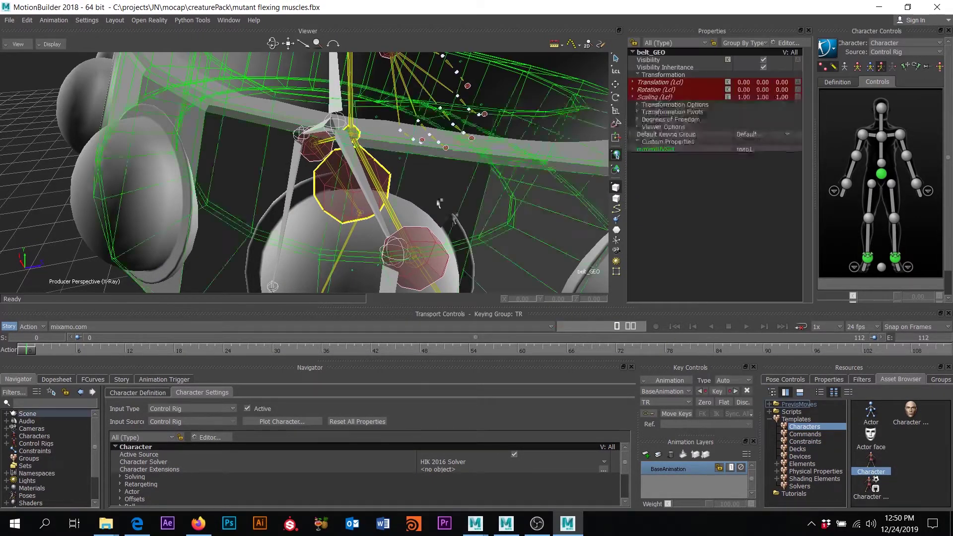
{"action": "left_click", "coordinate": [335, 119]}
{"action": "left_click", "coordinate": [336, 118]}
{"action": "left_click", "coordinate": [336, 119]}
{"action": "left_click", "coordinate": [337, 119]}
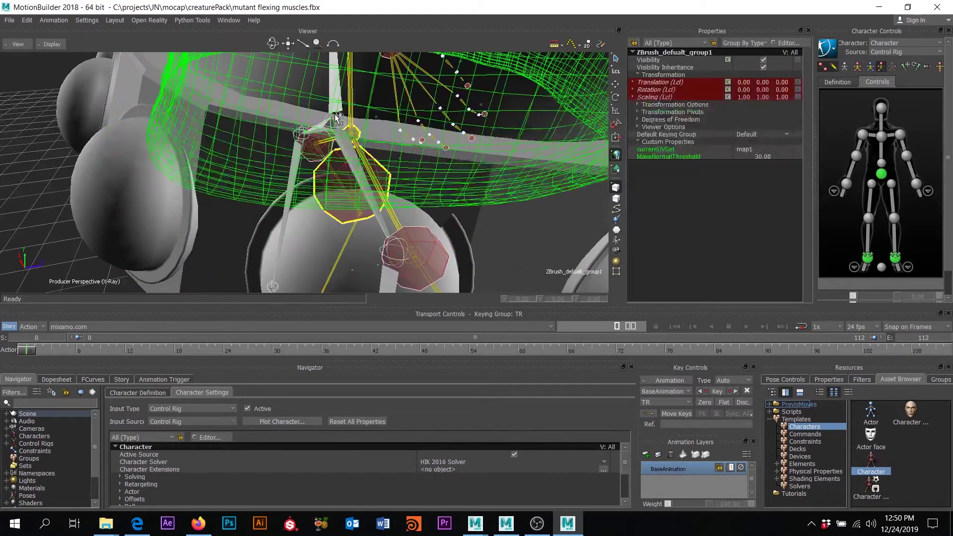
{"action": "left_click", "coordinate": [337, 124]}
{"action": "left_click", "coordinate": [338, 118]}
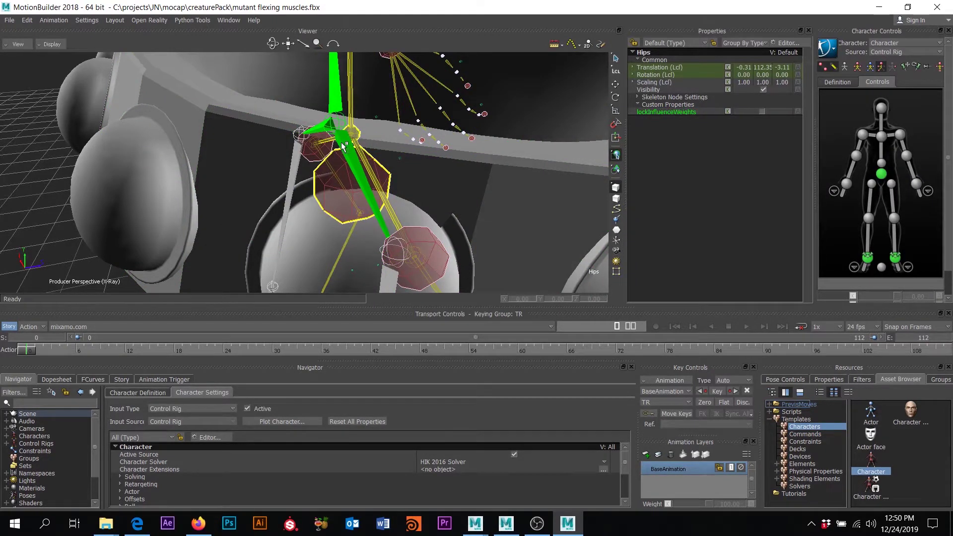
{"action": "left_click_drag", "start_coordinate": [341, 142], "coordinate": [341, 143]}
{"action": "left_click", "coordinate": [374, 147]}
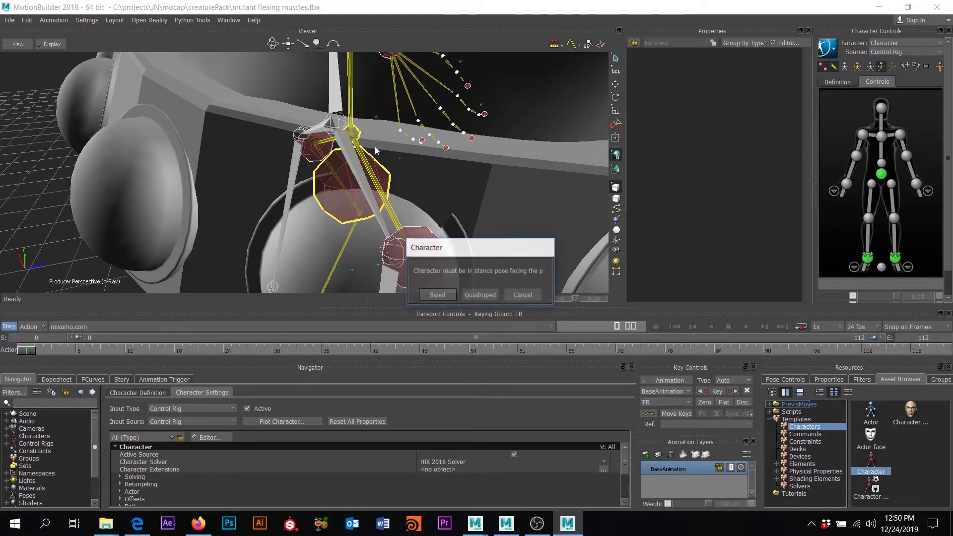
{"action": "left_click", "coordinate": [439, 296]}
Make Character 1 the current character in Character Controls and set its source to Character
{"action": "scroll", "coordinate": [445, 187], "scroll_direction": "down", "scroll_amount": 10}
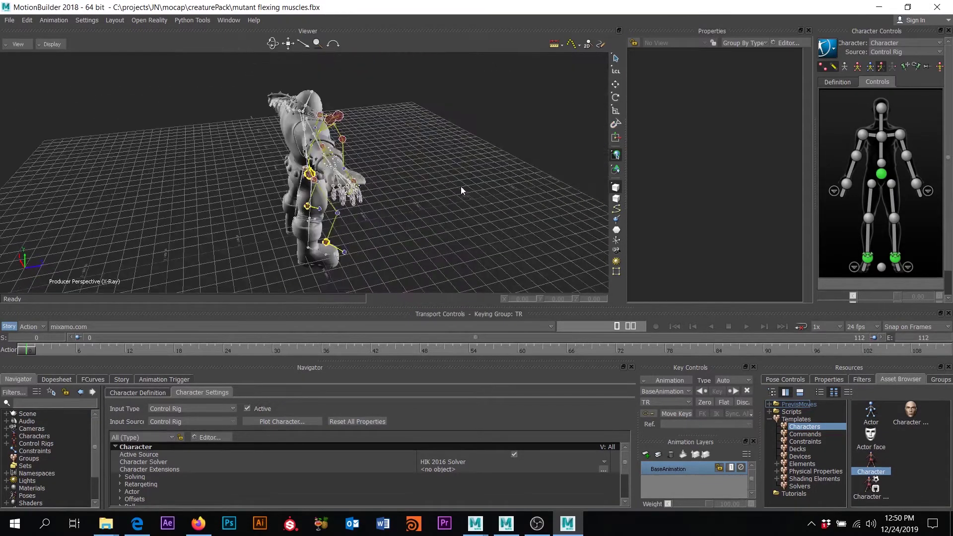
{"action": "scroll", "coordinate": [461, 188], "scroll_direction": "up", "scroll_amount": 4}
{"action": "left_click_drag", "start_coordinate": [462, 187], "coordinate": [350, 181], "text": "alt"}
{"action": "middle_click_drag", "start_coordinate": [375, 201], "coordinate": [368, 211], "text": "alt"}
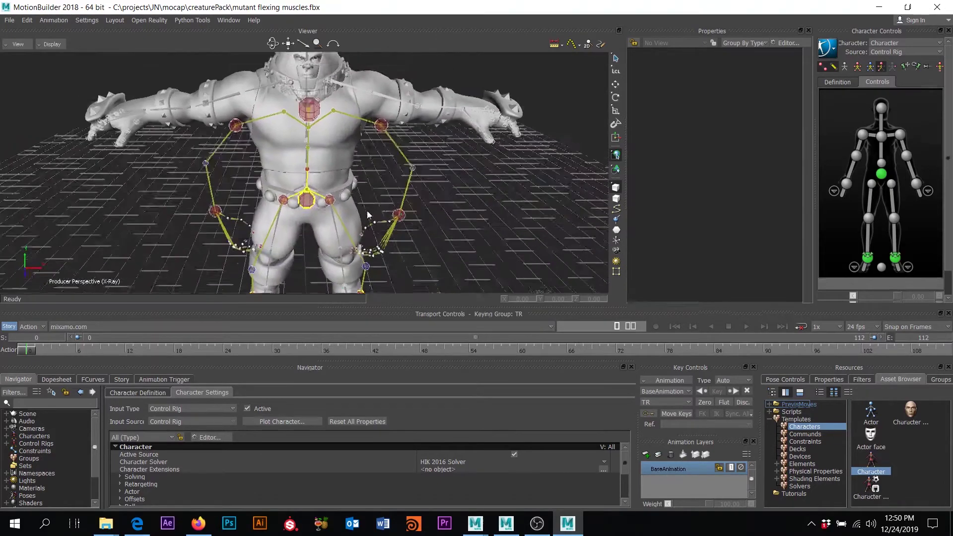
{"action": "scroll", "coordinate": [368, 214], "scroll_direction": "down", "scroll_amount": 4}
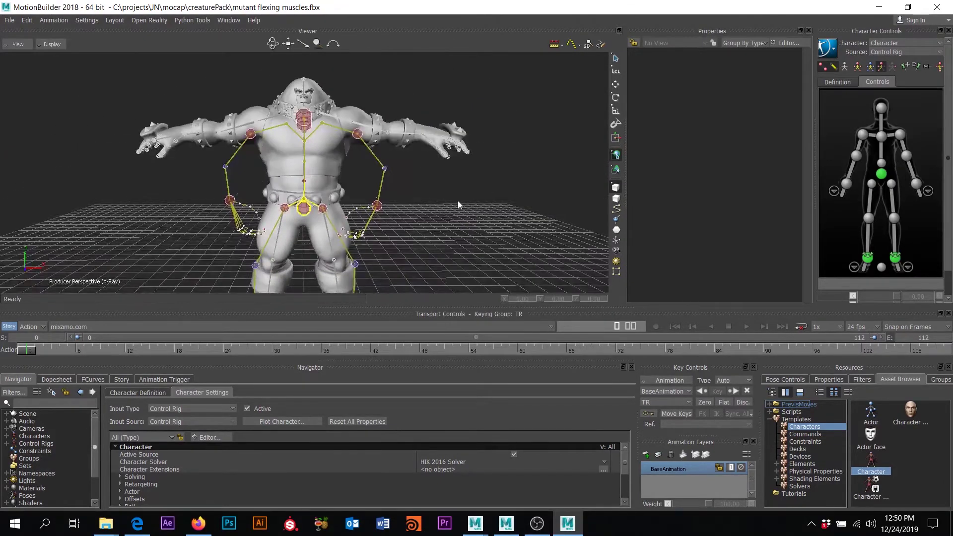
{"action": "scroll", "coordinate": [469, 183], "scroll_direction": "up", "scroll_amount": 2}
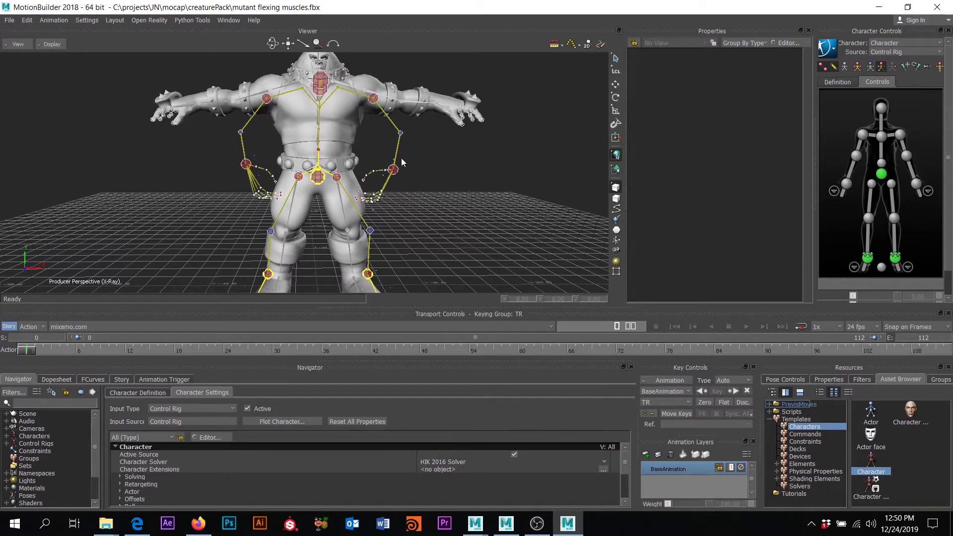
{"action": "left_click_drag", "start_coordinate": [402, 158], "coordinate": [463, 180], "text": "ctrl+shift"}
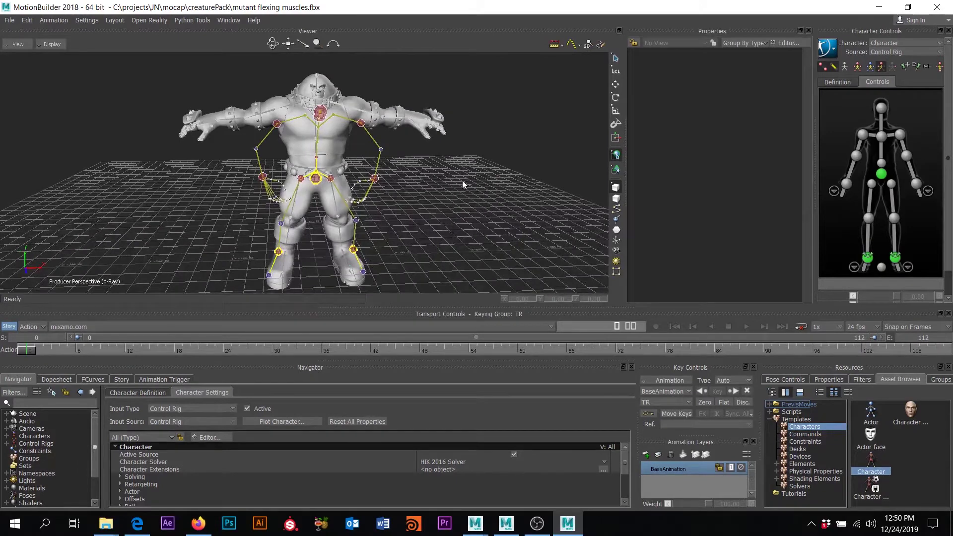
{"action": "left_click", "coordinate": [894, 43]}
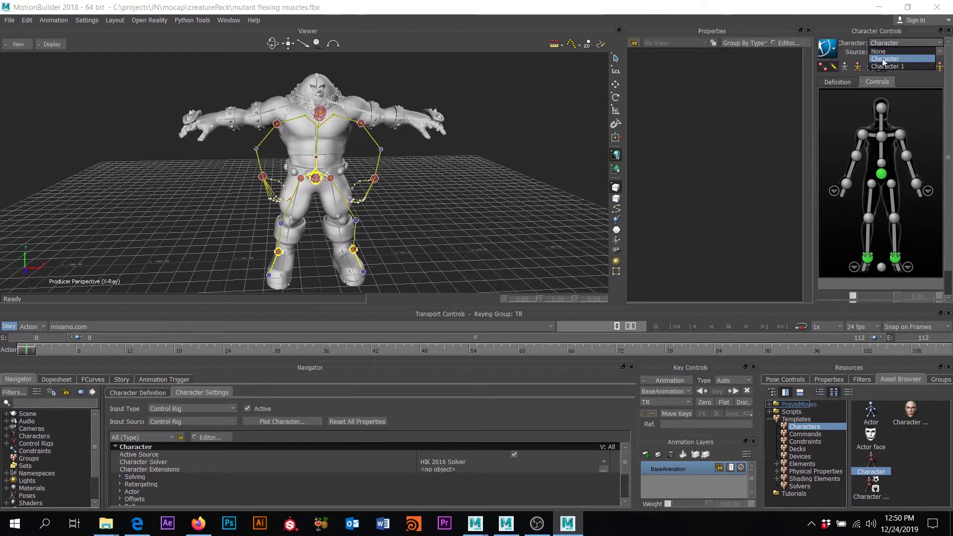
{"action": "left_click", "coordinate": [895, 67]}
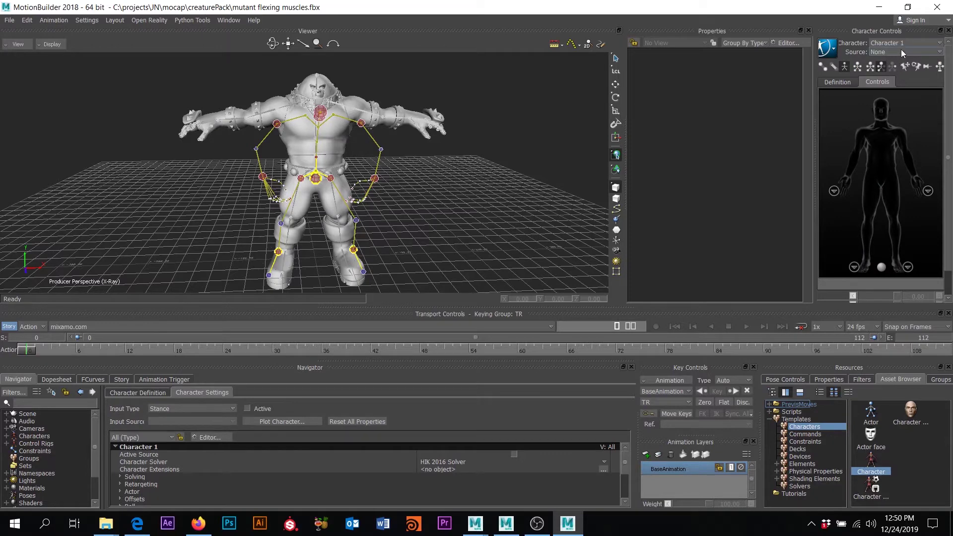
{"action": "left_click", "coordinate": [899, 52]}
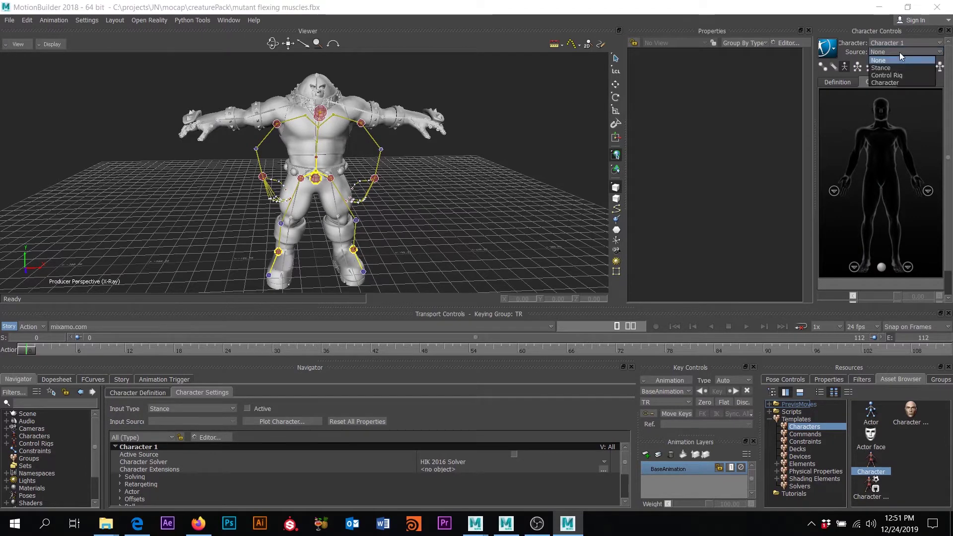
{"action": "left_click", "coordinate": [886, 82]}
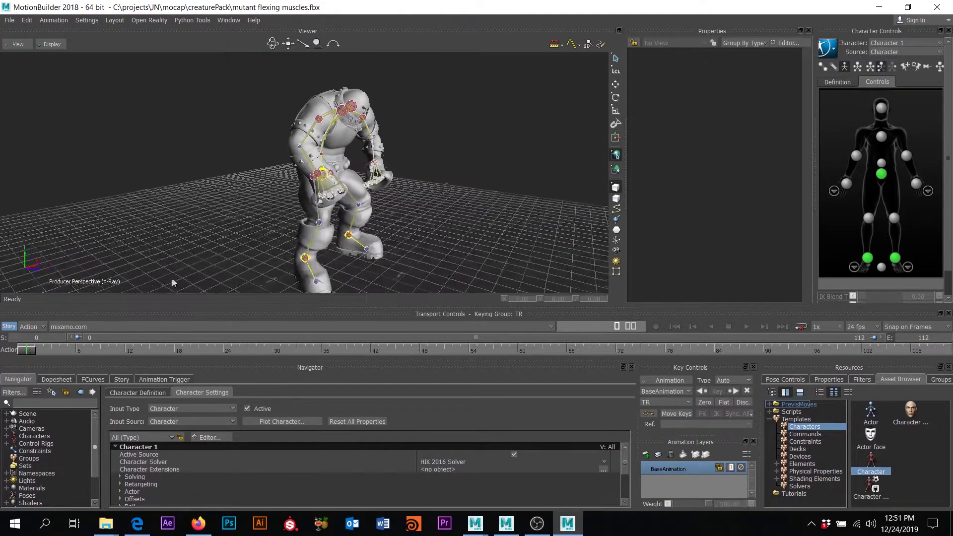
Scrub the retargeted animation to frame 59 and back to the start, and examine the mesh's pose around the hips and hands
{"action": "left_click_drag", "start_coordinate": [29, 349], "coordinate": [510, 323]}
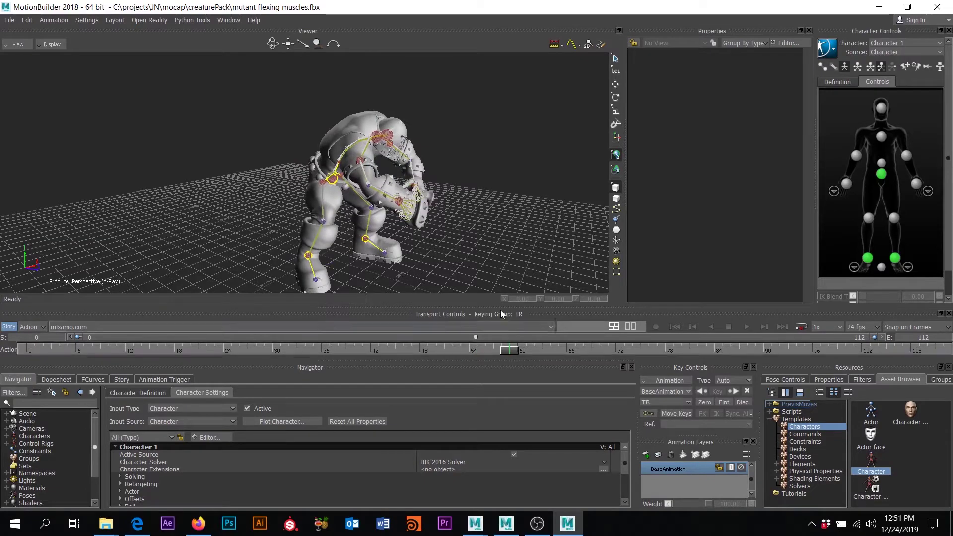
{"action": "scroll", "coordinate": [403, 158], "scroll_direction": "up", "scroll_amount": 3}
{"action": "left_click_drag", "start_coordinate": [526, 70], "coordinate": [476, 109], "text": "alt"}
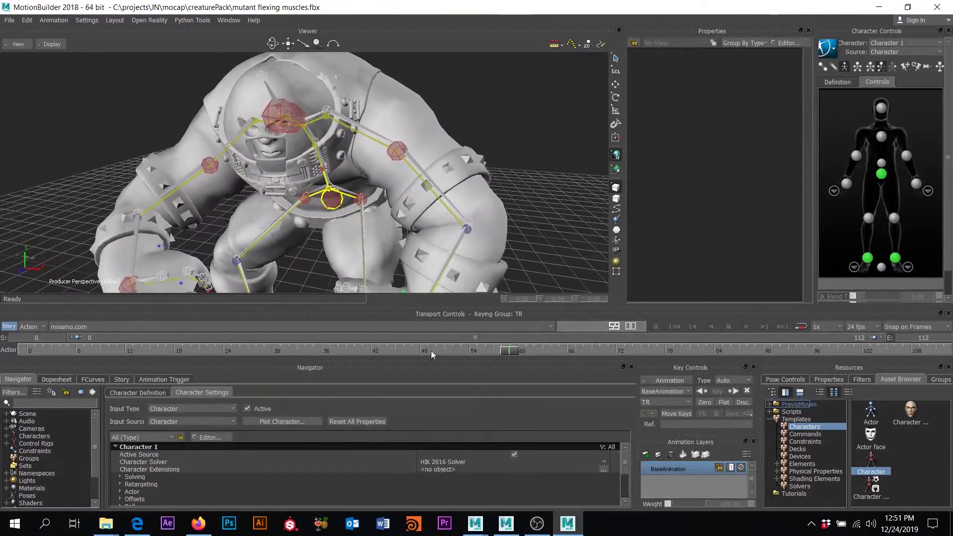
{"action": "left_click_drag", "start_coordinate": [515, 352], "coordinate": [29, 351]}
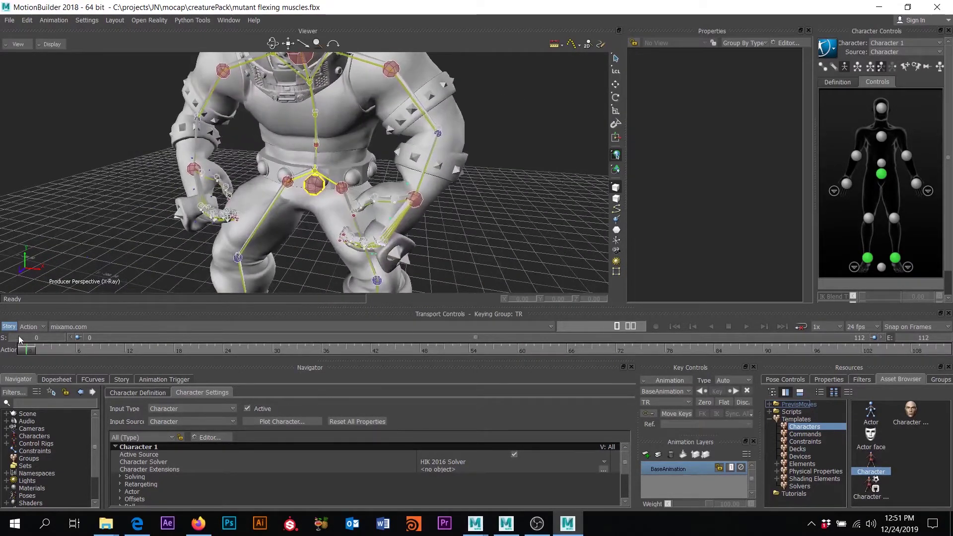
{"action": "left_click_drag", "start_coordinate": [205, 212], "coordinate": [281, 147], "text": "ctrl+shift"}
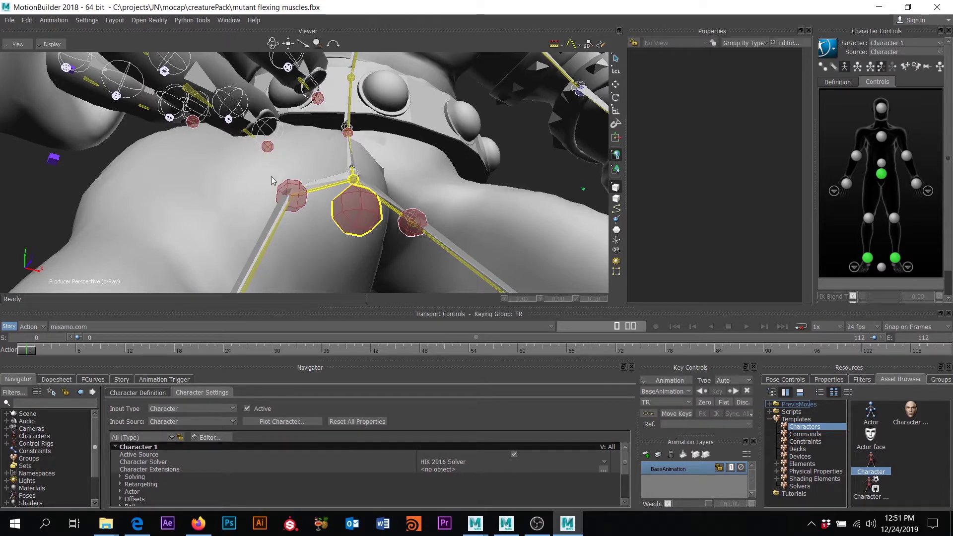
{"action": "scroll", "coordinate": [281, 165], "scroll_direction": "down", "scroll_amount": 3}
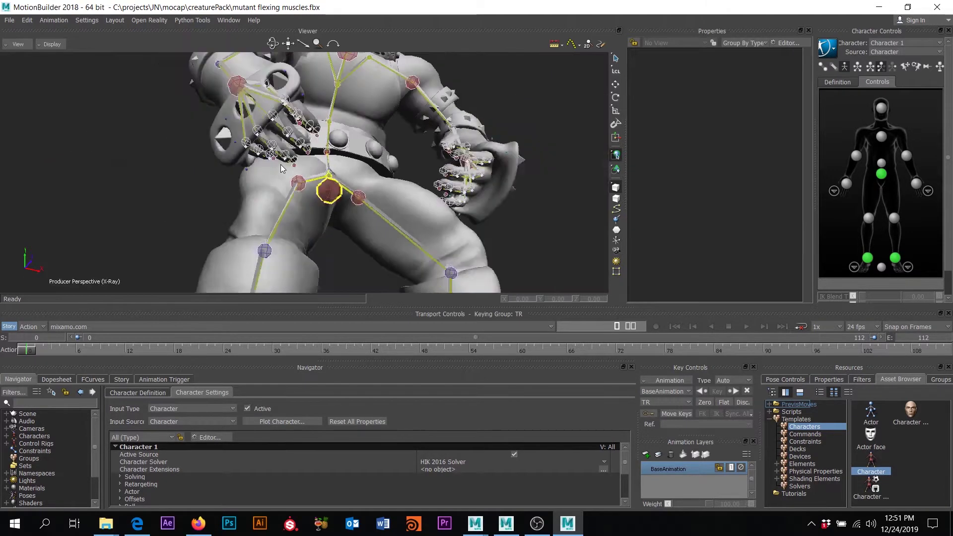
Add a new animation layer above BaseAnimation and rename it armsOffset
{"action": "scroll", "coordinate": [281, 165], "scroll_direction": "down", "scroll_amount": 5}
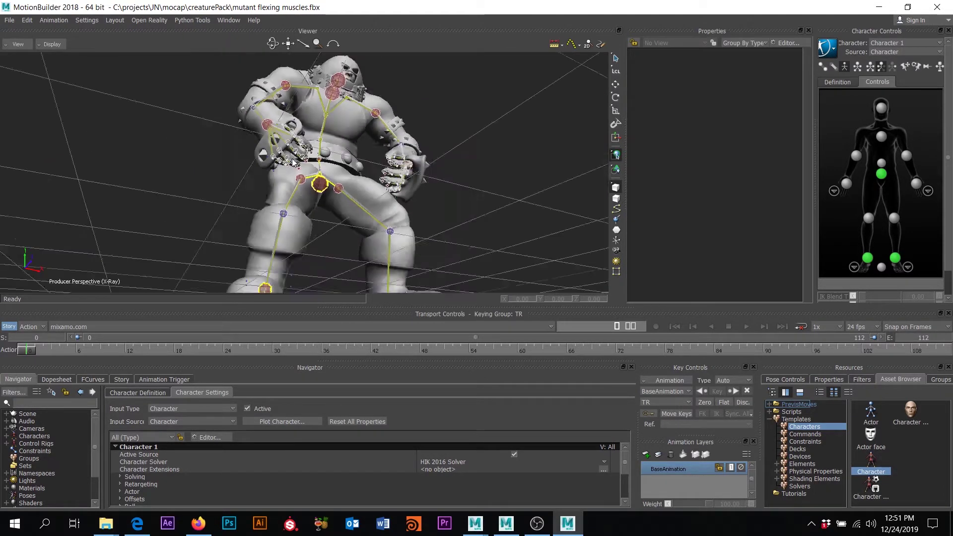
{"action": "left_click_drag", "start_coordinate": [281, 165], "coordinate": [281, 196], "text": "alt"}
{"action": "scroll", "coordinate": [285, 179], "scroll_direction": "up", "scroll_amount": 3}
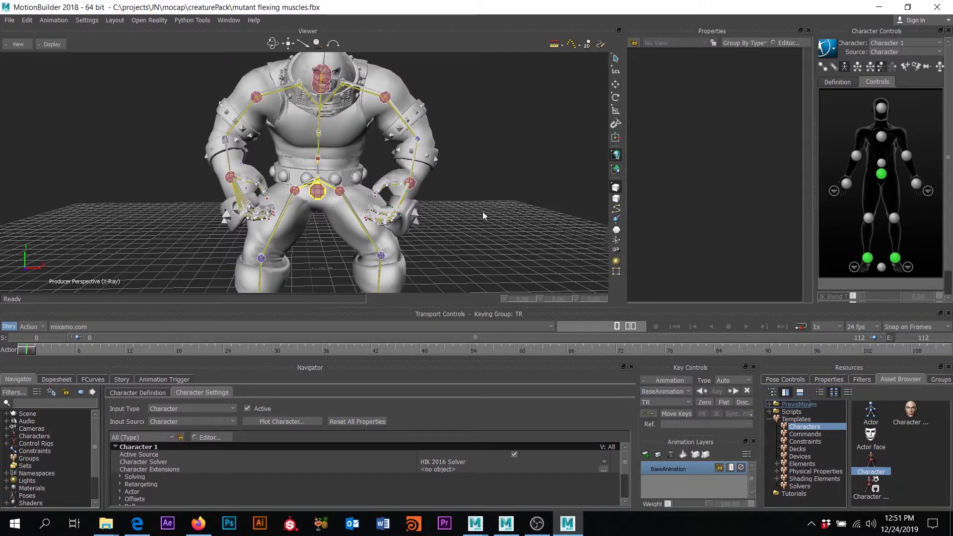
{"action": "left_click_drag", "start_coordinate": [454, 183], "coordinate": [434, 177], "text": "ctrl+shift"}
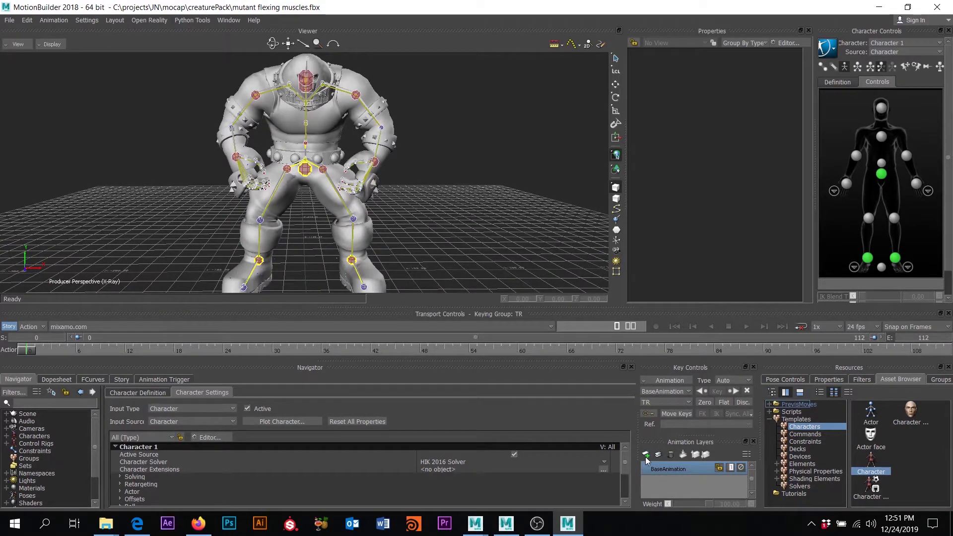
{"action": "left_click", "coordinate": [646, 454]}
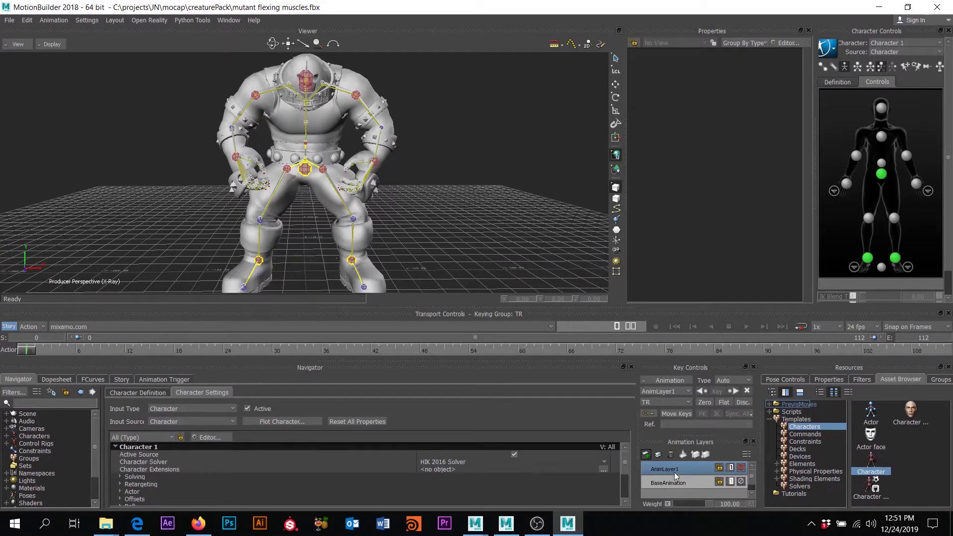
{"action": "right_click", "coordinate": [666, 467]}
{"action": "mouse_move", "coordinate": [675, 458]}
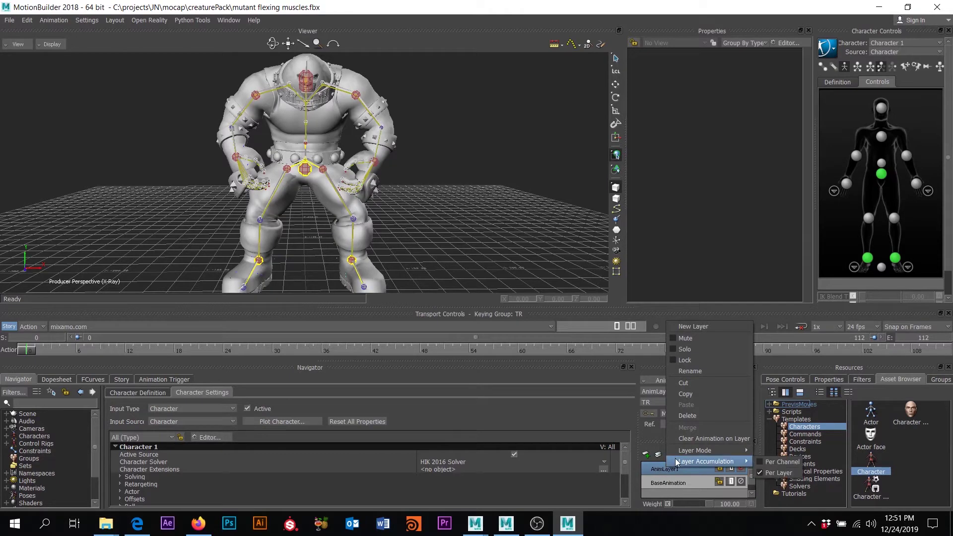
{"action": "left_click", "coordinate": [690, 372]}
{"action": "type", "text": "a"}
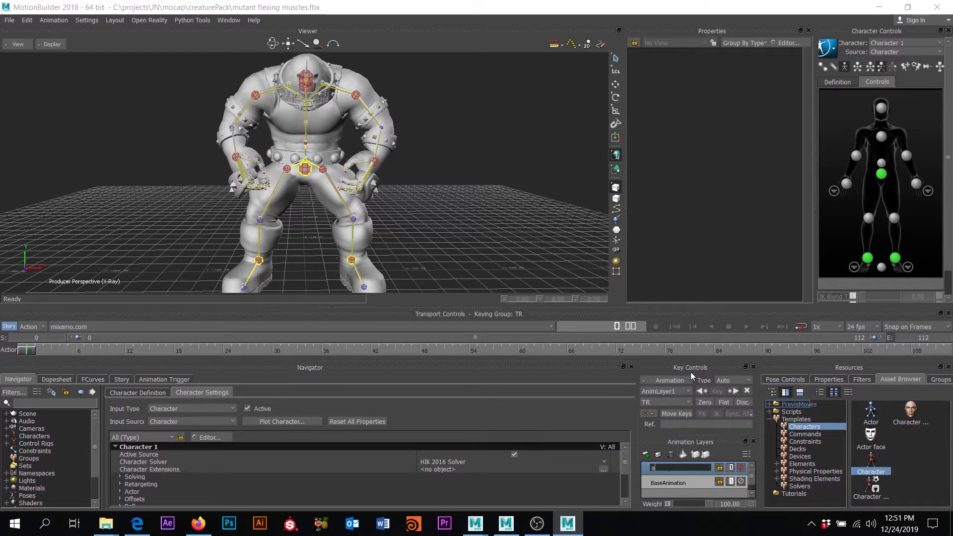
{"action": "type", "text": "rmsOffset"}
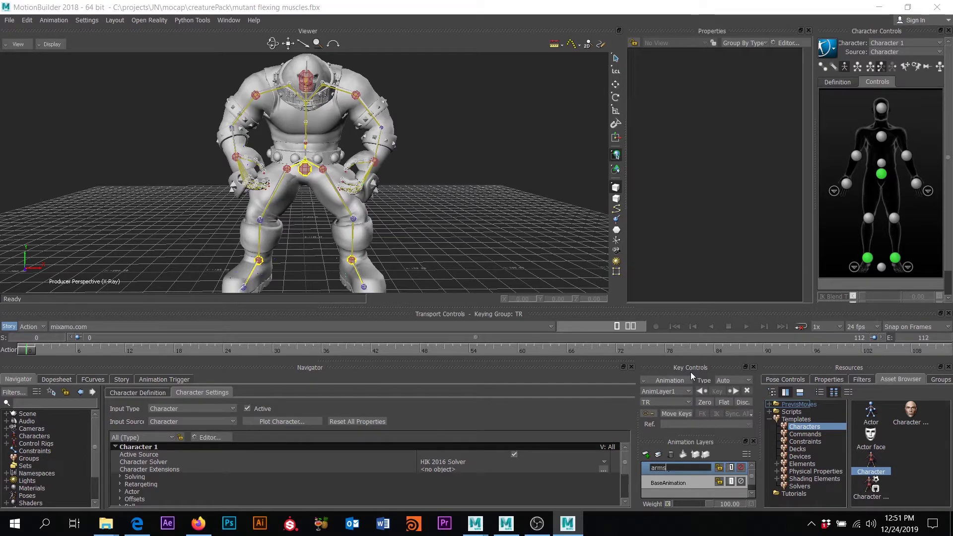
{"action": "key", "text": "Return"}
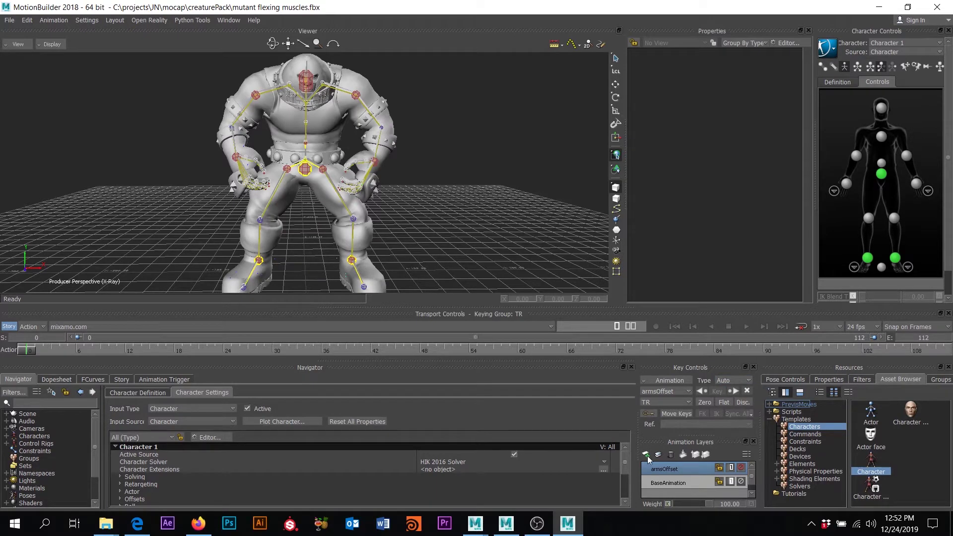
Rotate the right shoulder effector away from the body to about 24.3 global Z on the armsOffset layer and key it at frame 0
{"action": "scroll", "coordinate": [400, 218], "scroll_direction": "up", "scroll_amount": 3}
{"action": "left_click_drag", "start_coordinate": [401, 216], "coordinate": [420, 225], "text": "alt"}
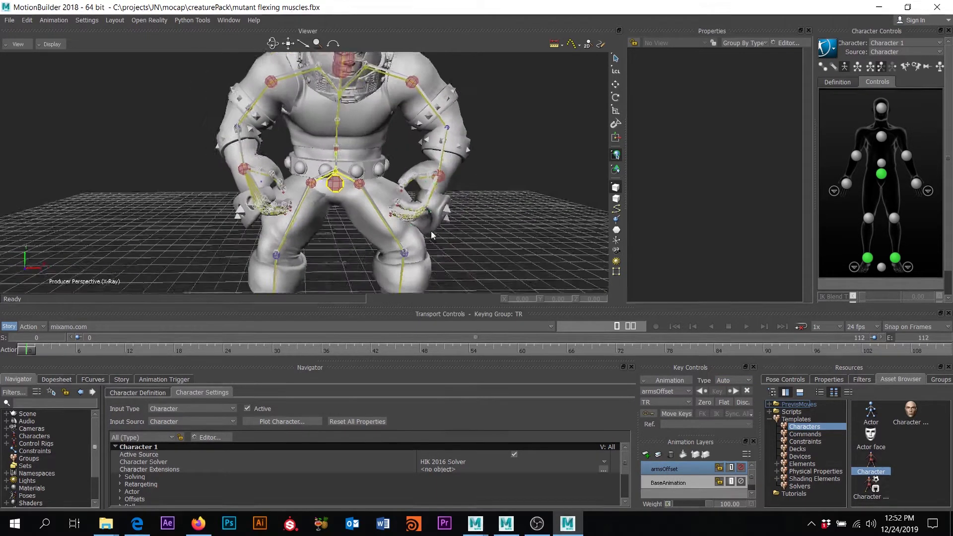
{"action": "middle_click_drag", "start_coordinate": [420, 225], "coordinate": [437, 233], "text": "alt"}
{"action": "mouse_move", "coordinate": [348, 179]}
{"action": "left_mouse_down", "text": "alt"}
{"action": "mouse_move", "coordinate": [390, 183]}
{"action": "mouse_move", "coordinate": [364, 170]}
{"action": "left_mouse_up", "text": "alt"}
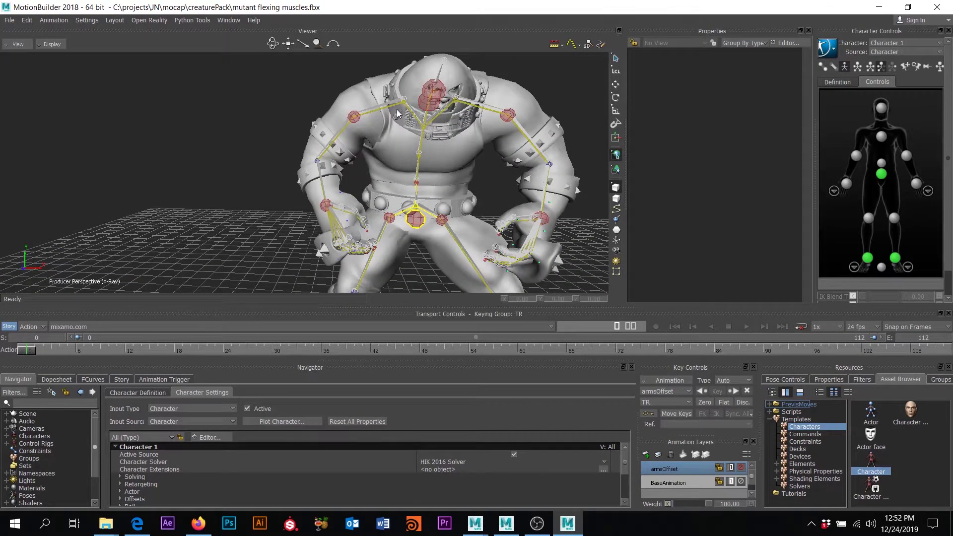
{"action": "left_click", "coordinate": [355, 118]}
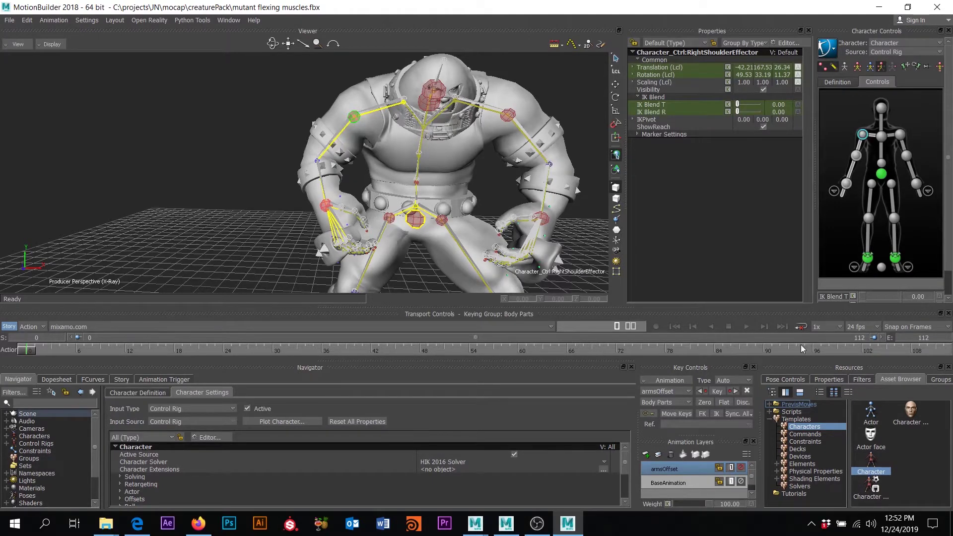
{"action": "left_click_drag", "start_coordinate": [324, 149], "coordinate": [339, 133], "text": "alt"}
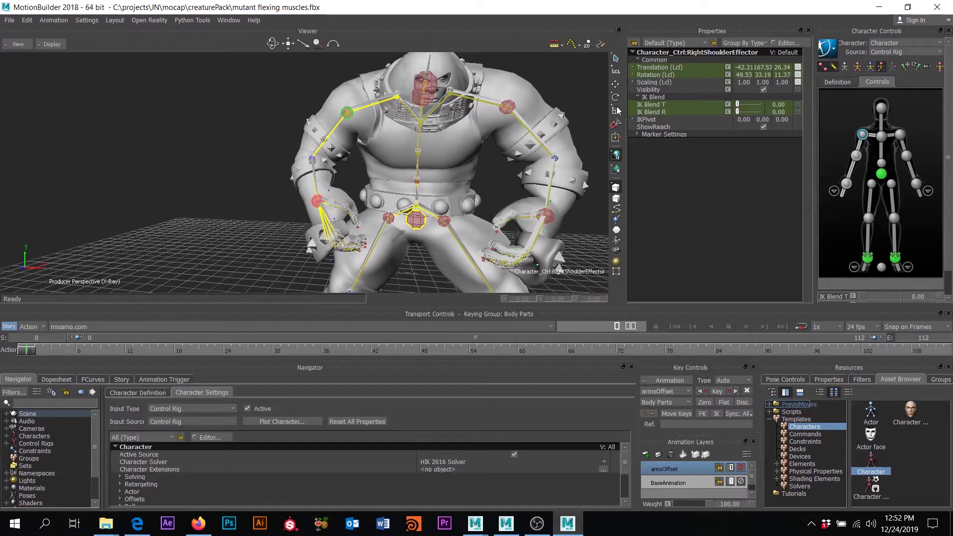
{"action": "key", "text": "e"}
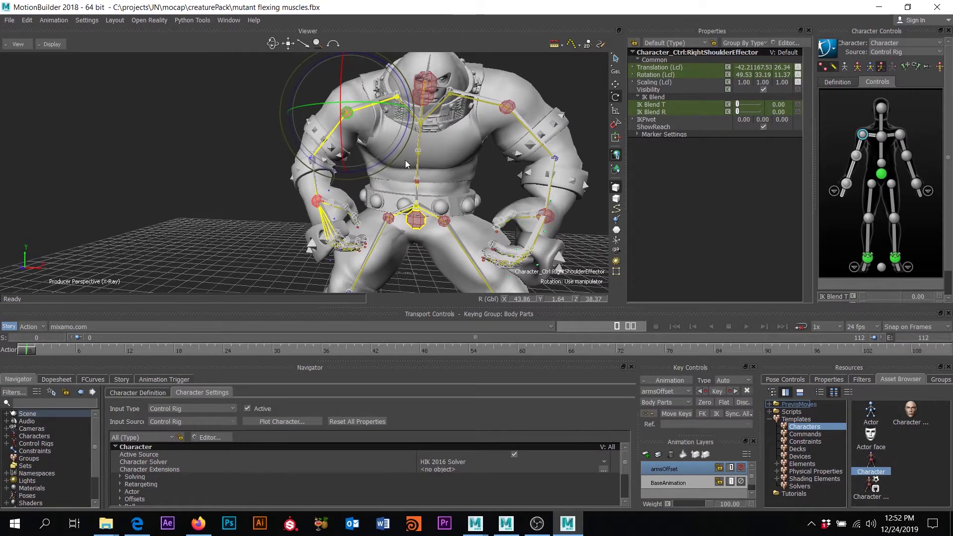
{"action": "left_click_drag", "start_coordinate": [406, 164], "coordinate": [366, 169], "text": "alt"}
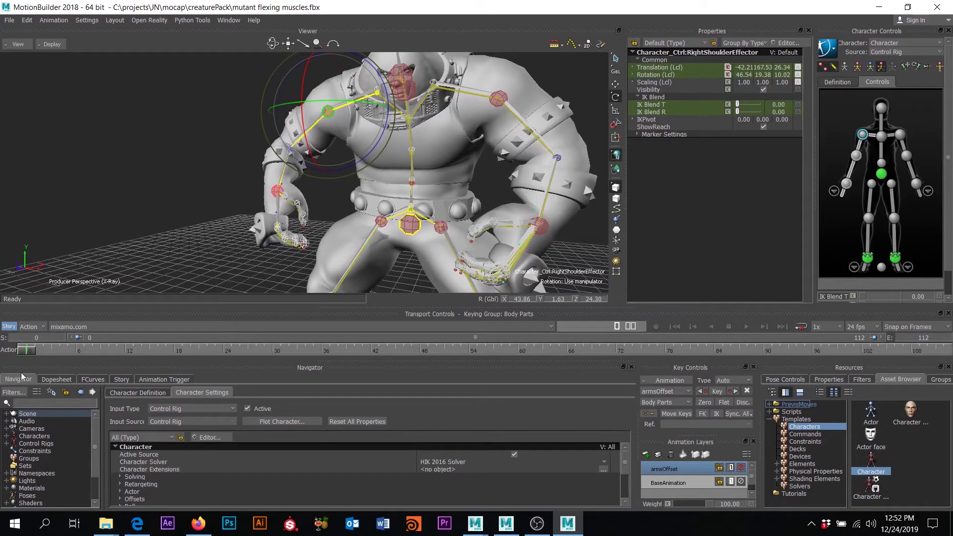
{"action": "key", "text": "k"}
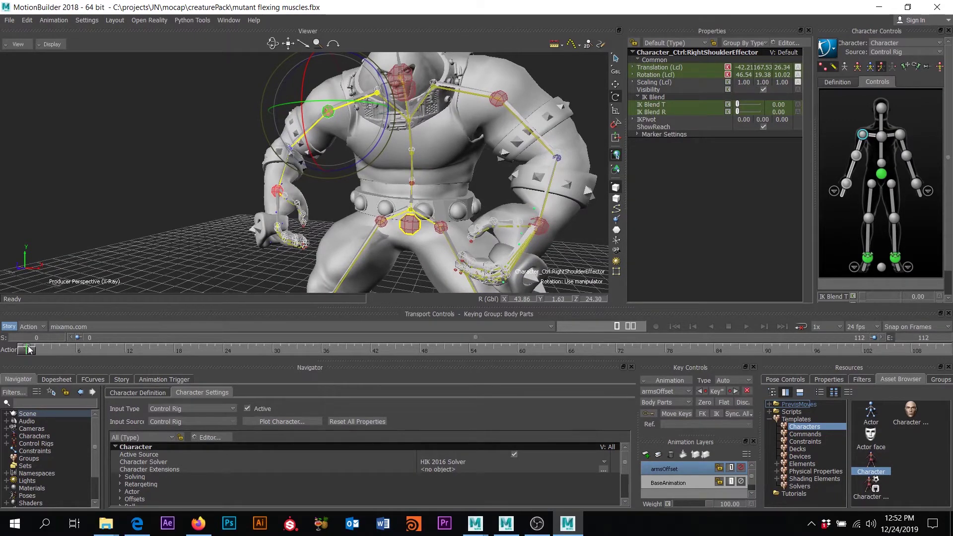
{"action": "left_click", "coordinate": [44, 351]}
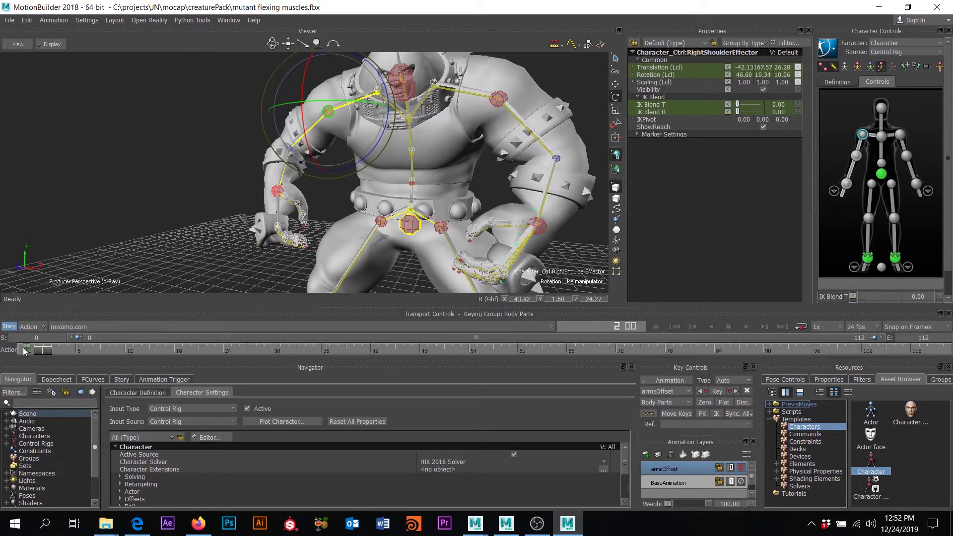
{"action": "left_click_drag", "start_coordinate": [48, 354], "coordinate": [29, 351]}
Rotate the left shoulder effector away from the body to about -26.9 global Z, key it at frame 0, and clear the selection
{"action": "left_click", "coordinate": [500, 98]}
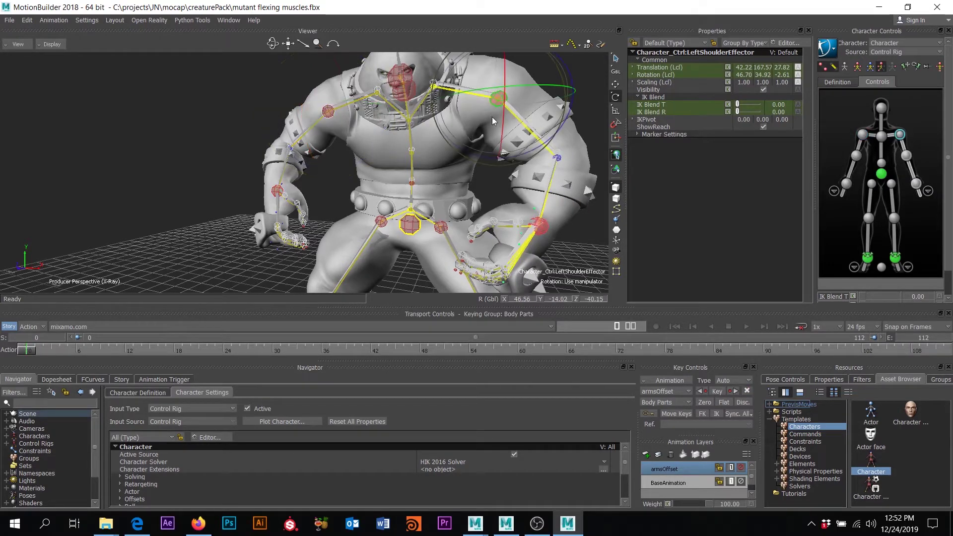
{"action": "left_click_drag", "start_coordinate": [564, 135], "coordinate": [559, 135]}
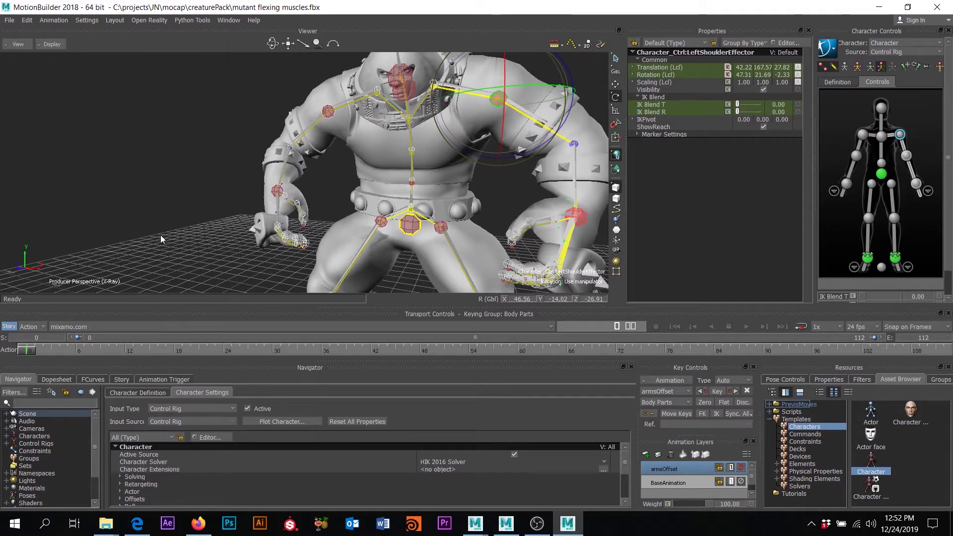
{"action": "mouse_move", "coordinate": [323, 161]}
{"action": "left_mouse_down", "text": "alt"}
{"action": "mouse_move", "coordinate": [373, 157]}
{"action": "mouse_move", "coordinate": [327, 141]}
{"action": "mouse_move", "coordinate": [357, 162]}
{"action": "mouse_move", "coordinate": [313, 150]}
{"action": "left_mouse_up", "text": "alt"}
{"action": "left_click_drag", "start_coordinate": [431, 105], "coordinate": [435, 124], "text": "alt"}
{"action": "left_click", "coordinate": [435, 127]}
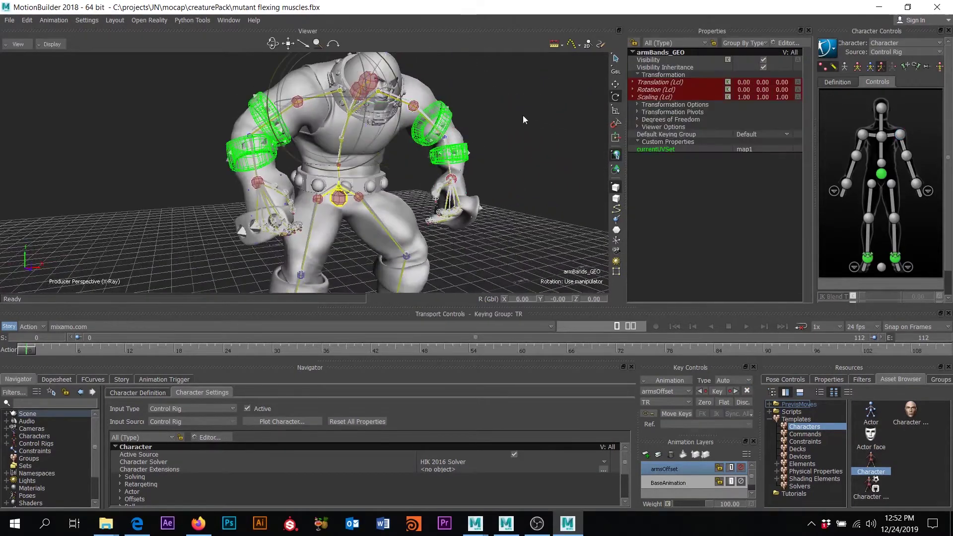
{"action": "left_click", "coordinate": [559, 212]}
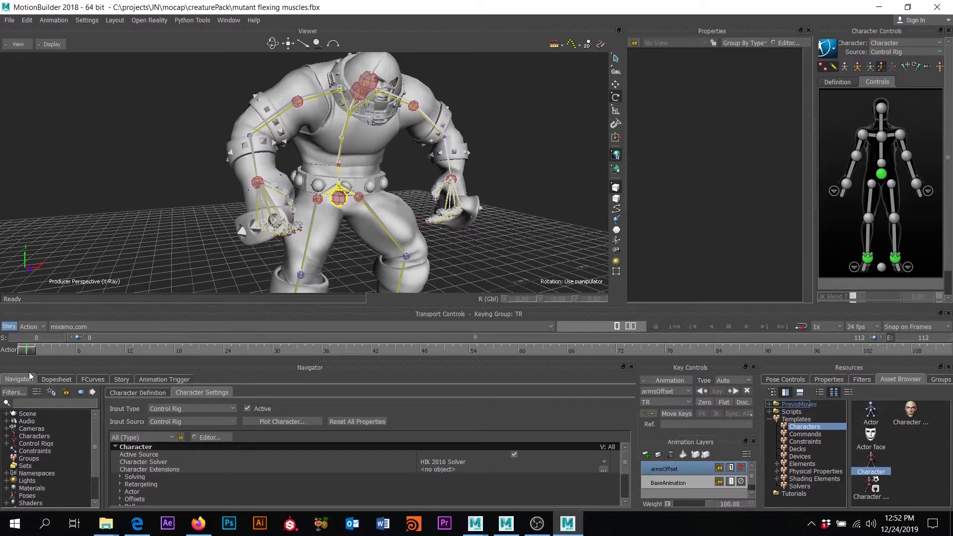
Turn on loop playback and play the offset animation, inspecting the arms from the front and side
{"action": "left_click", "coordinate": [800, 327]}
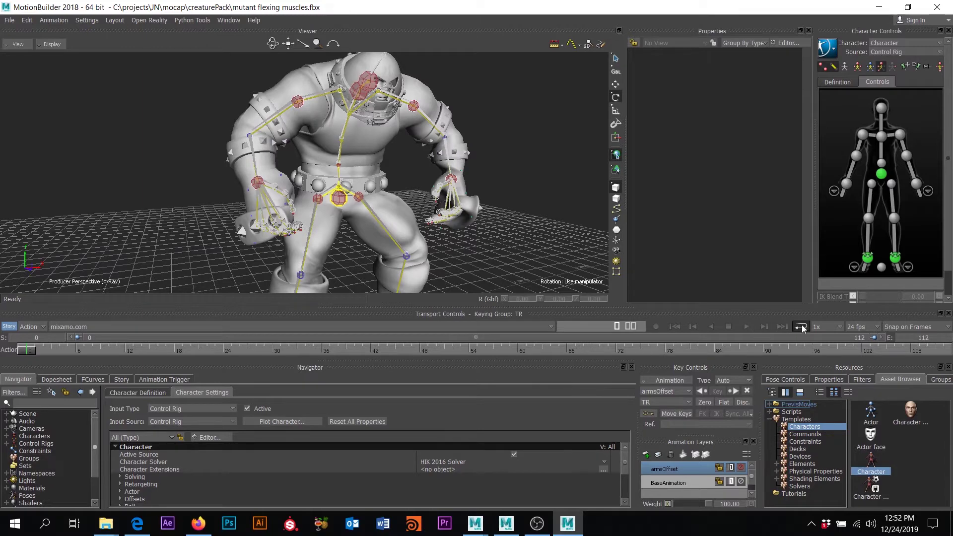
{"action": "left_click", "coordinate": [747, 327]}
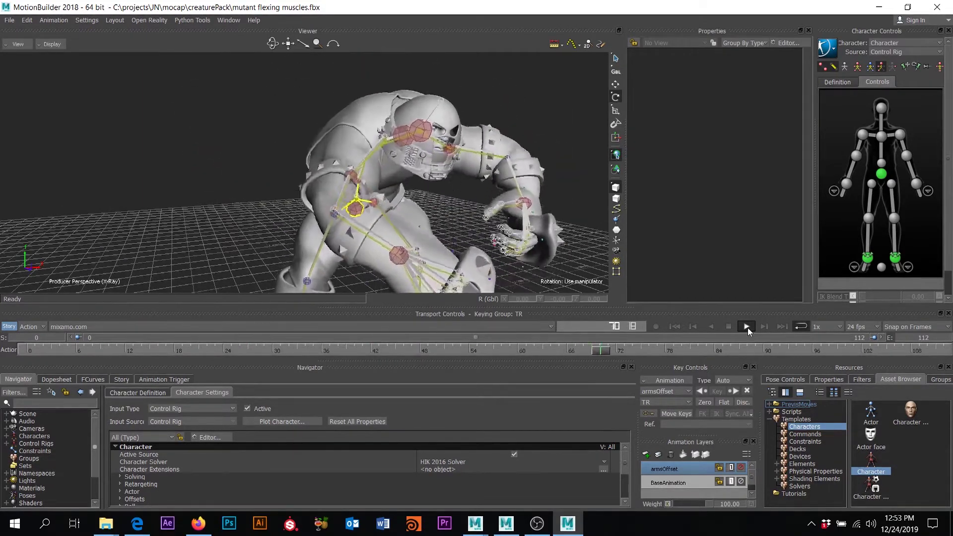
{"action": "left_click", "coordinate": [748, 328]}
{"action": "left_click_drag", "start_coordinate": [398, 211], "coordinate": [368, 206], "text": "alt"}
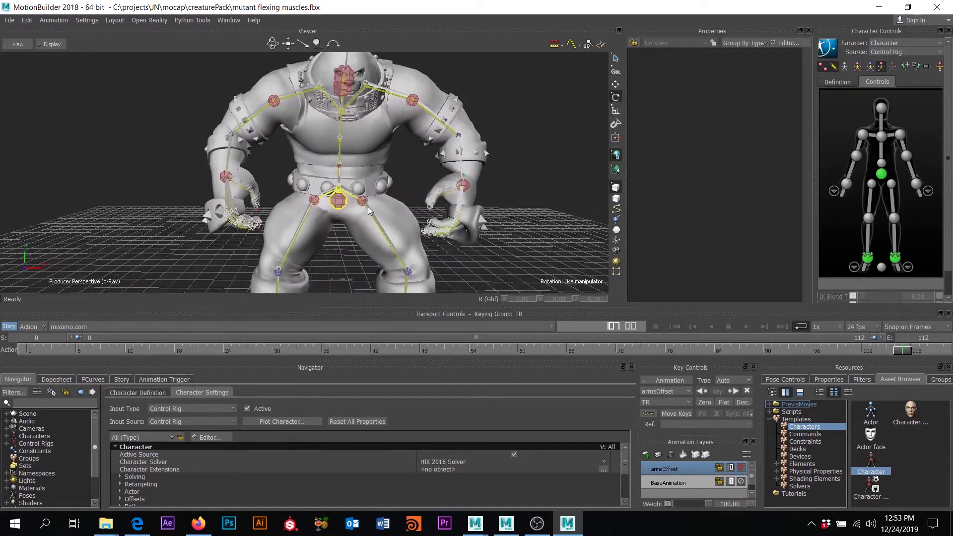
{"action": "left_click_drag", "start_coordinate": [454, 183], "coordinate": [576, 173], "text": "ctrl+shift"}
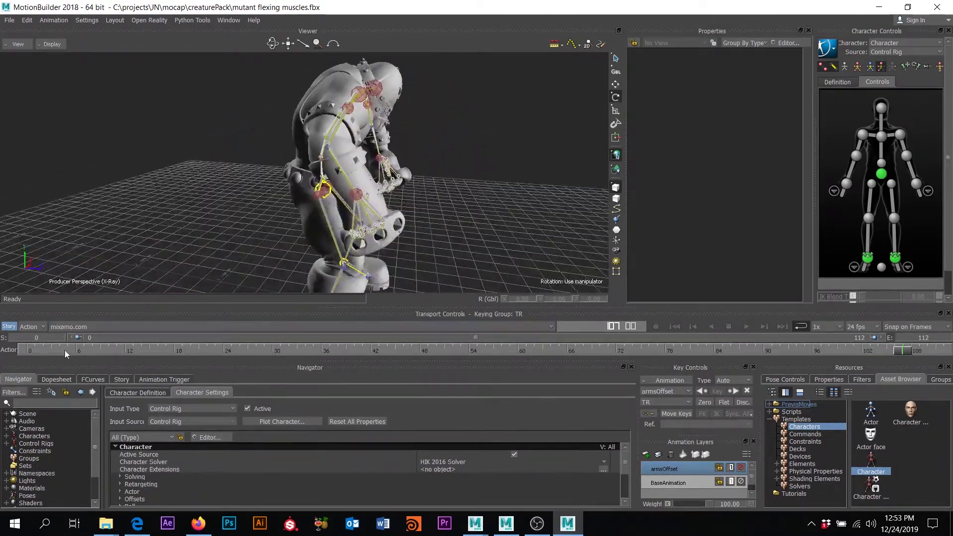
Scrub the animation to frame 59 and back to frame 0, examining the head and arms from several angles
{"action": "mouse_move", "coordinate": [903, 350]}
{"action": "left_mouse_down"}
{"action": "mouse_move", "coordinate": [192, 281]}
{"action": "mouse_move", "coordinate": [508, 296]}
{"action": "left_mouse_up"}
{"action": "left_click_drag", "start_coordinate": [430, 114], "coordinate": [297, 116], "text": "alt"}
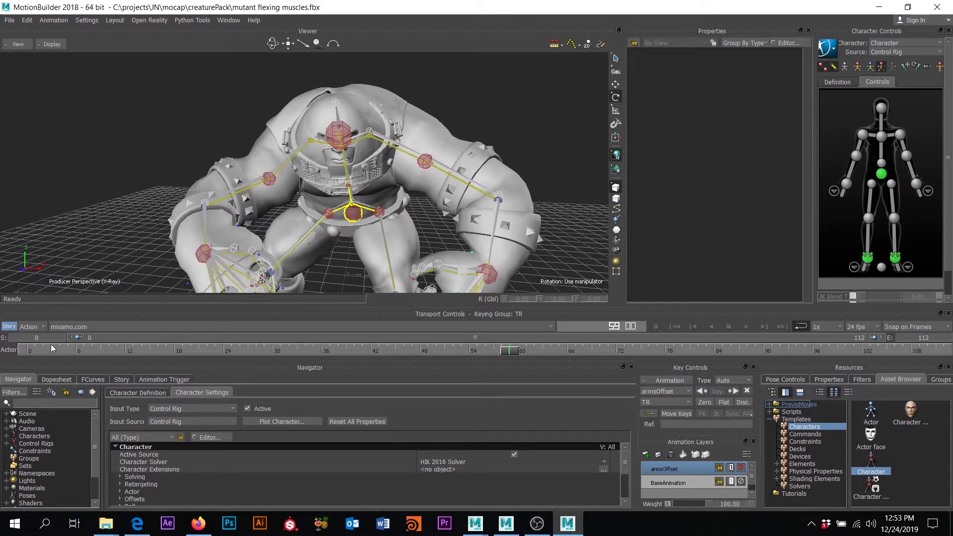
{"action": "left_click_drag", "start_coordinate": [498, 355], "coordinate": [2, 342]}
{"action": "left_click_drag", "start_coordinate": [362, 106], "coordinate": [416, 122], "text": "alt"}
{"action": "scroll", "coordinate": [387, 145], "scroll_direction": "up", "scroll_amount": 3}
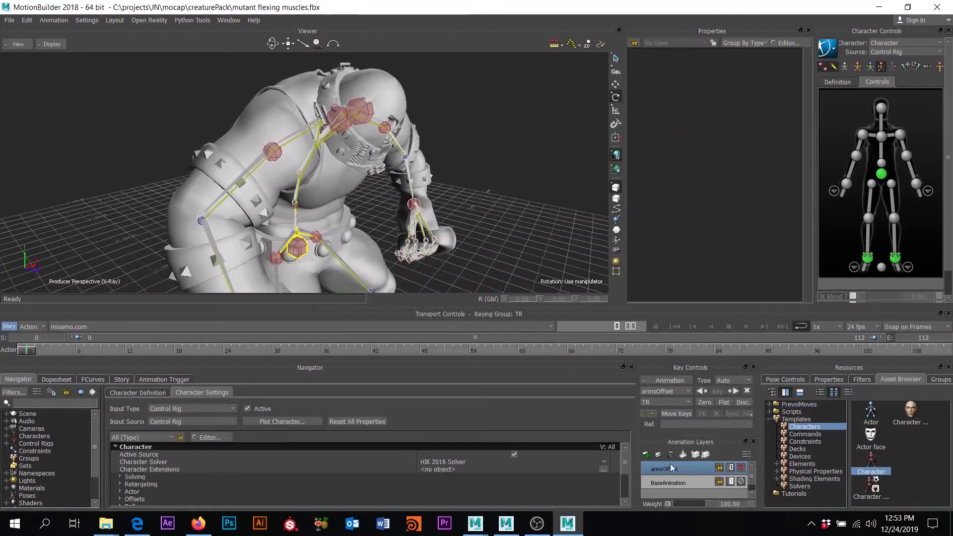
Add another animation layer above armsOffset and rename it headLock
{"action": "left_click", "coordinate": [646, 455]}
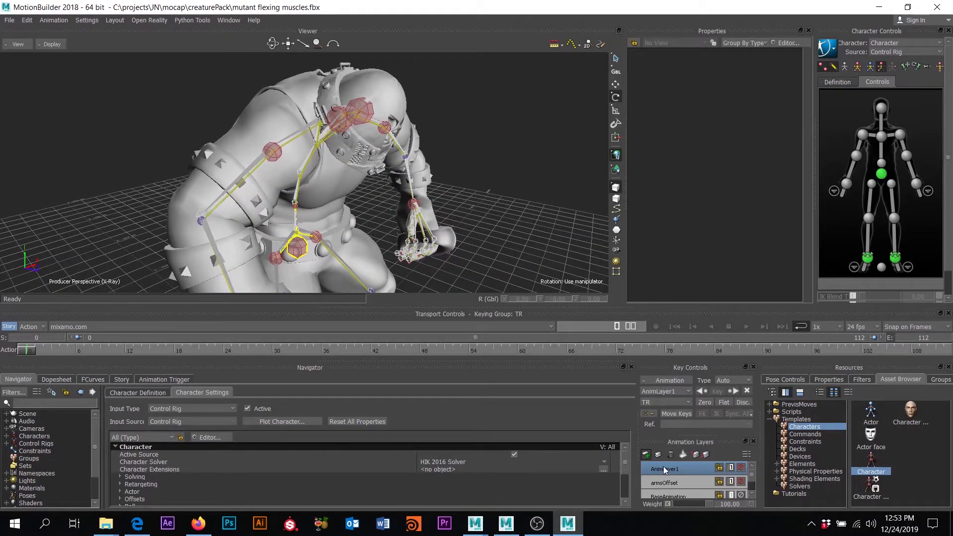
{"action": "right_click", "coordinate": [665, 471]}
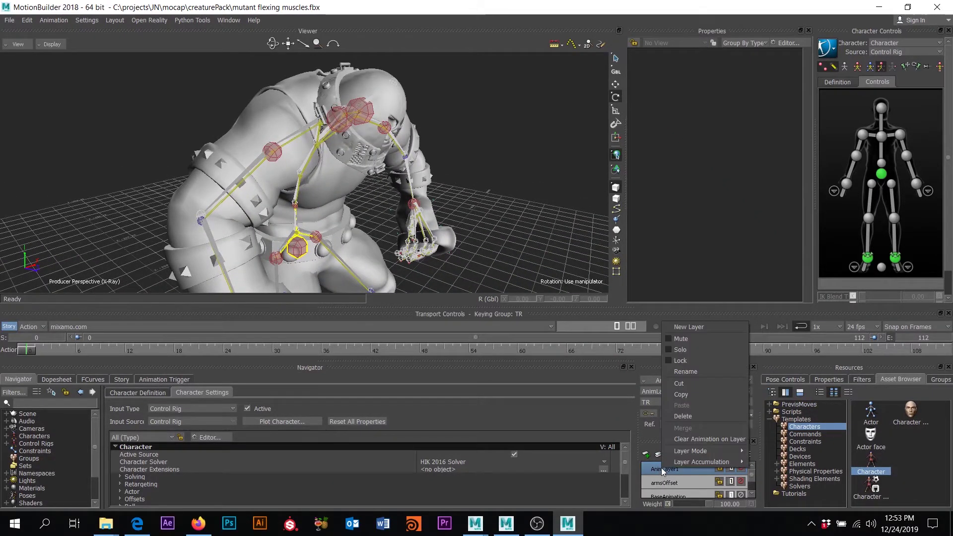
{"action": "left_click", "coordinate": [700, 367]}
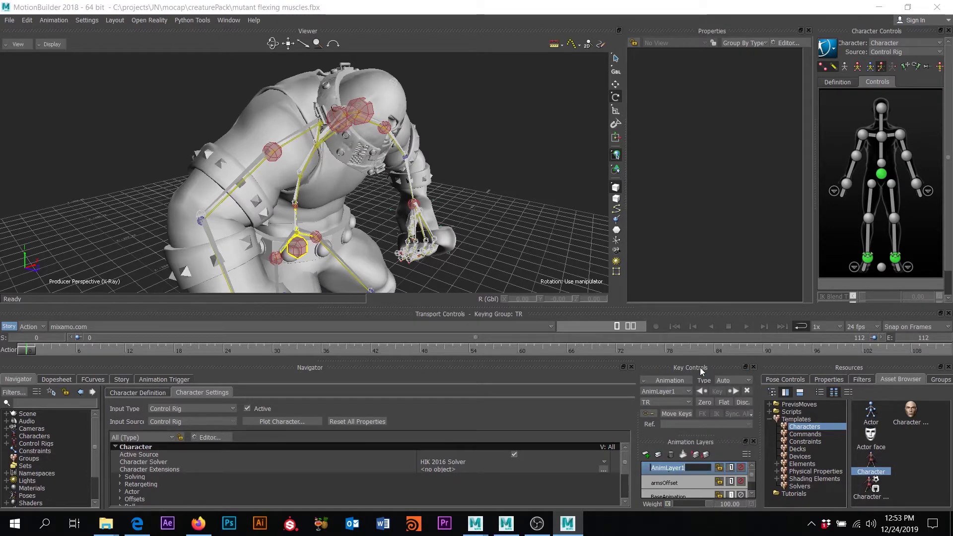
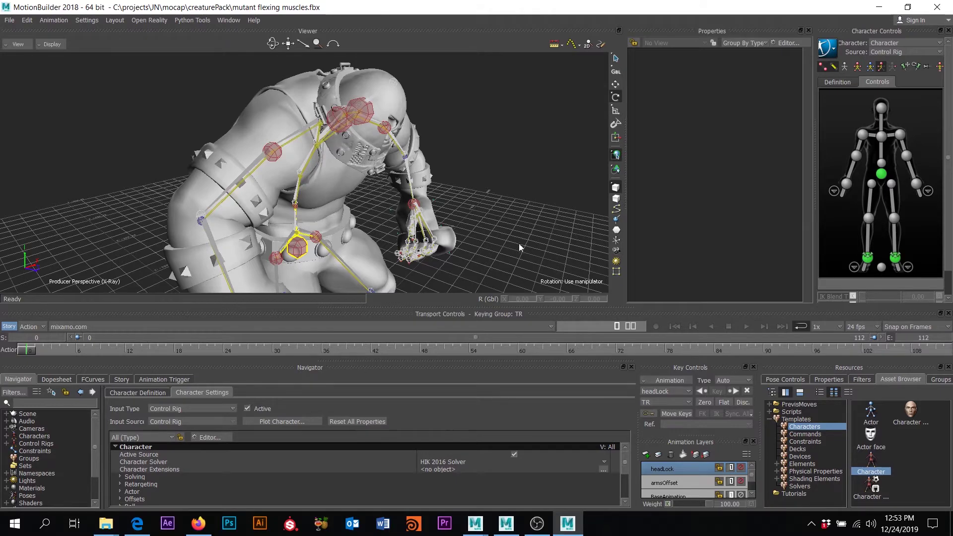
Set the headLock layer's mode to Override
{"action": "middle_click_drag", "start_coordinate": [493, 234], "coordinate": [492, 185], "text": "alt"}
{"action": "left_click_drag", "start_coordinate": [492, 185], "coordinate": [454, 234], "text": "alt"}
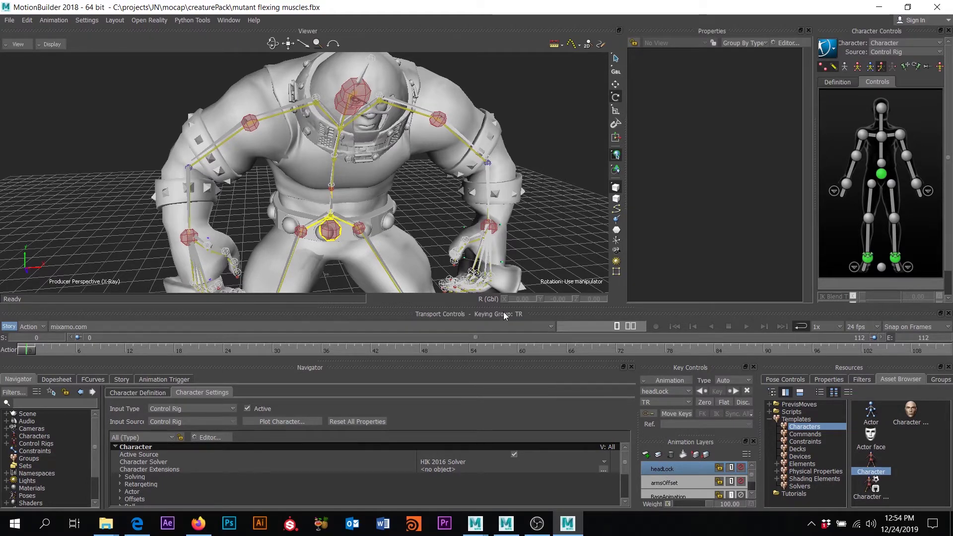
{"action": "left_click_drag", "start_coordinate": [534, 228], "coordinate": [549, 227], "text": "alt"}
{"action": "scroll", "coordinate": [523, 213], "scroll_direction": "down", "scroll_amount": 3}
{"action": "middle_click_drag", "start_coordinate": [524, 213], "coordinate": [506, 200], "text": "alt"}
{"action": "left_click_drag", "start_coordinate": [505, 200], "coordinate": [515, 186], "text": "alt"}
{"action": "scroll", "coordinate": [475, 181], "scroll_direction": "up", "scroll_amount": 3}
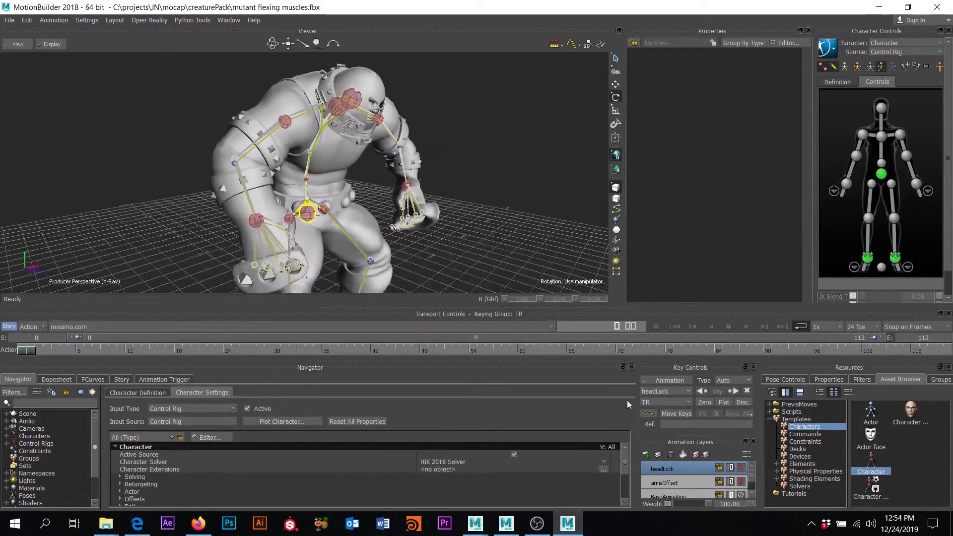
{"action": "right_click", "coordinate": [662, 471]}
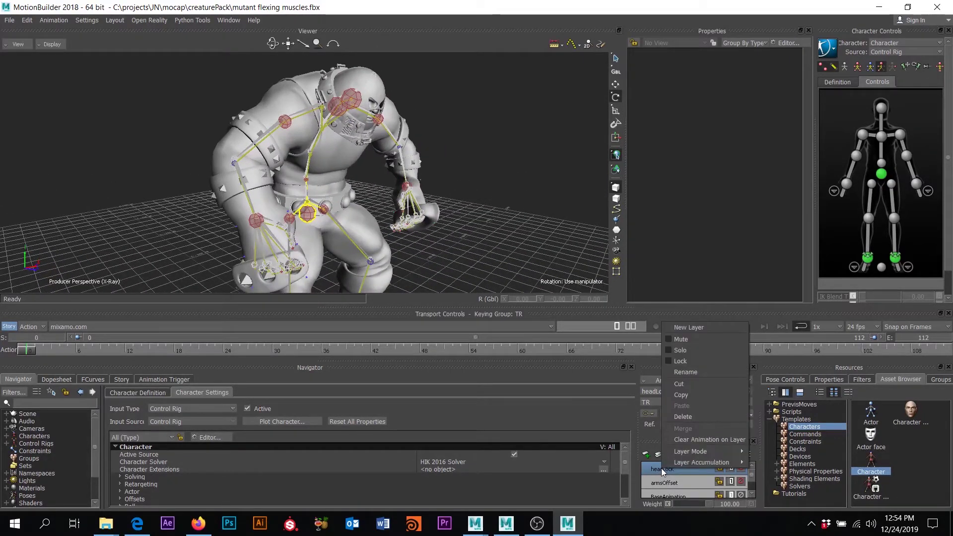
{"action": "mouse_move", "coordinate": [695, 453]}
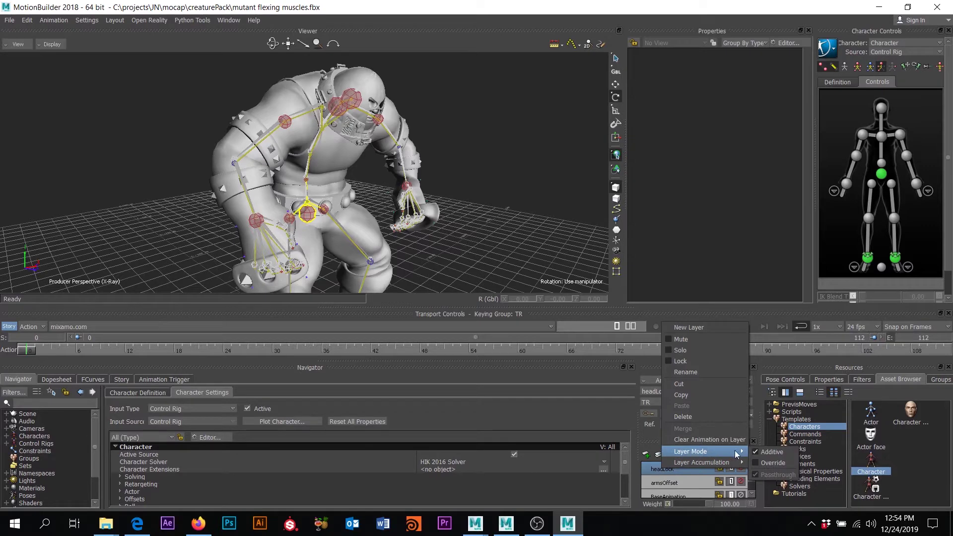
{"action": "left_click", "coordinate": [755, 462]}
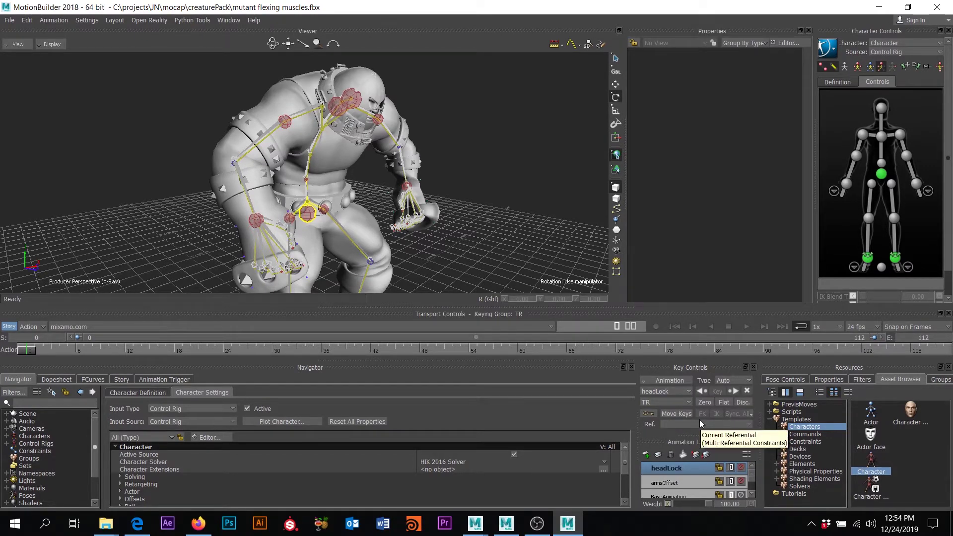
Rotate the head effector to about 52° in global X at frame 0 and key it on the headLock layer
{"action": "mouse_move", "coordinate": [373, 113]}
{"action": "left_mouse_down", "text": "alt"}
{"action": "mouse_move", "coordinate": [449, 103]}
{"action": "mouse_move", "coordinate": [368, 101]}
{"action": "left_mouse_up", "text": "alt"}
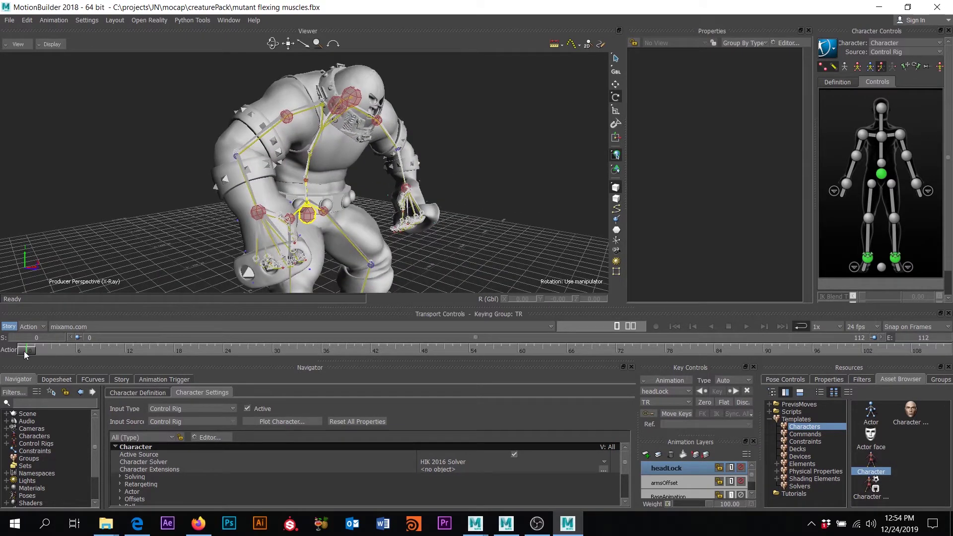
{"action": "left_click", "coordinate": [360, 105]}
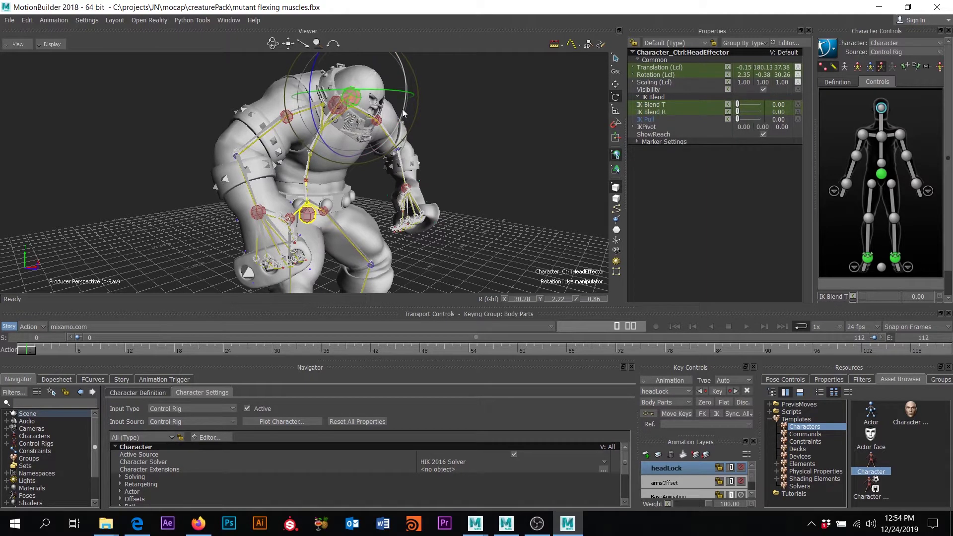
{"action": "left_click_drag", "start_coordinate": [402, 113], "coordinate": [401, 121]}
{"action": "left_click_drag", "start_coordinate": [477, 138], "coordinate": [479, 157], "text": "alt"}
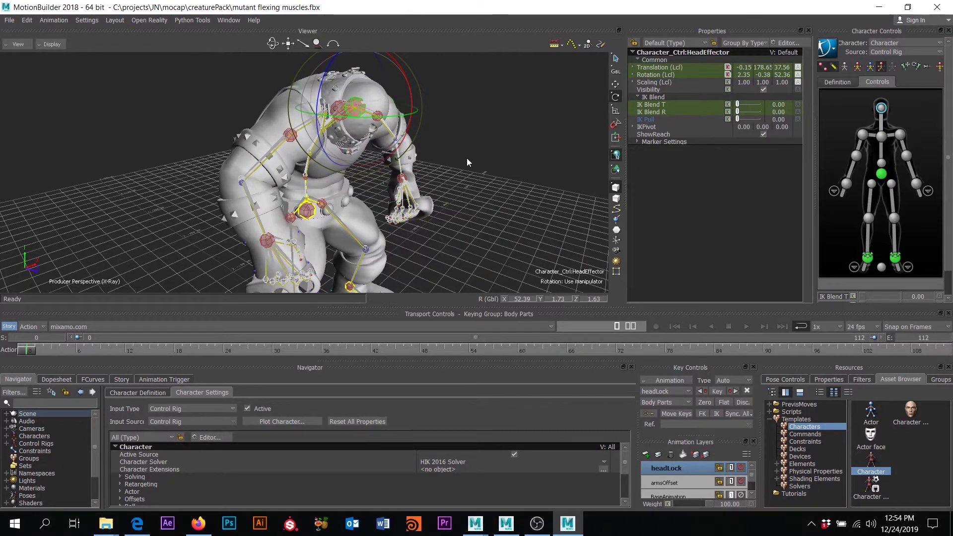
{"action": "key", "text": "k"}
Scrub to frame 59 and examine the lowered head and the arms from several angles
{"action": "left_click_drag", "start_coordinate": [31, 350], "coordinate": [511, 299]}
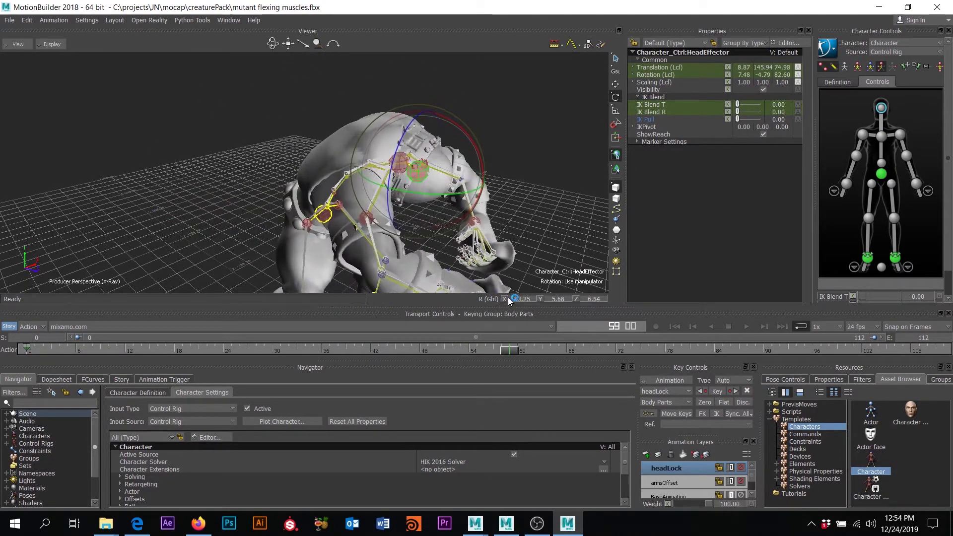
{"action": "left_click_drag", "start_coordinate": [443, 165], "coordinate": [395, 160], "text": "alt"}
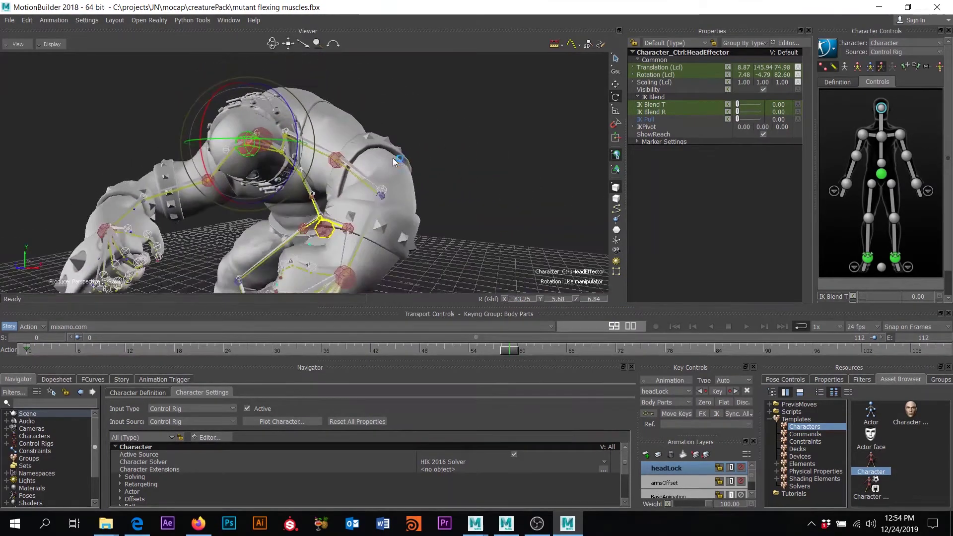
{"action": "left_click_drag", "start_coordinate": [296, 212], "coordinate": [232, 223], "text": "alt"}
{"action": "middle_click_drag", "start_coordinate": [232, 223], "coordinate": [247, 229]}
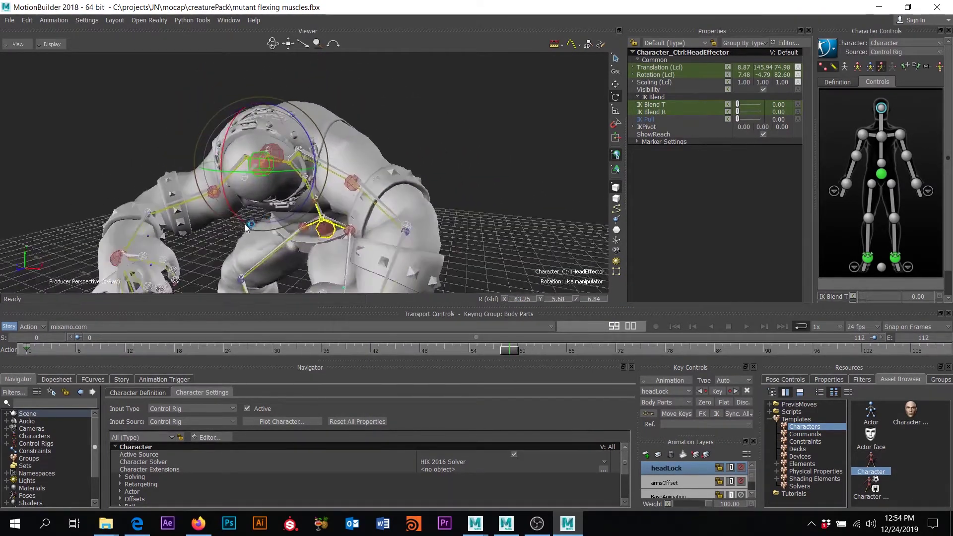
{"action": "left_click", "coordinate": [493, 200]}
{"action": "middle_click_drag", "start_coordinate": [489, 174], "coordinate": [429, 242]}
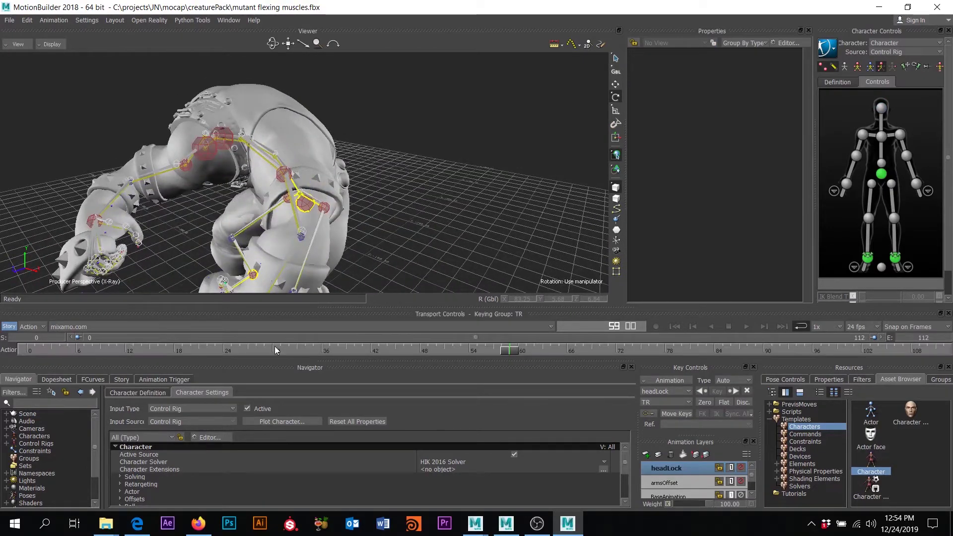
Scrub to around frame 70 and examine the body from both sides, then the feet against the ground
{"action": "mouse_move", "coordinate": [523, 356]}
{"action": "left_mouse_down"}
{"action": "mouse_move", "coordinate": [150, 317]}
{"action": "mouse_move", "coordinate": [160, 297]}
{"action": "mouse_move", "coordinate": [600, 308]}
{"action": "left_mouse_up"}
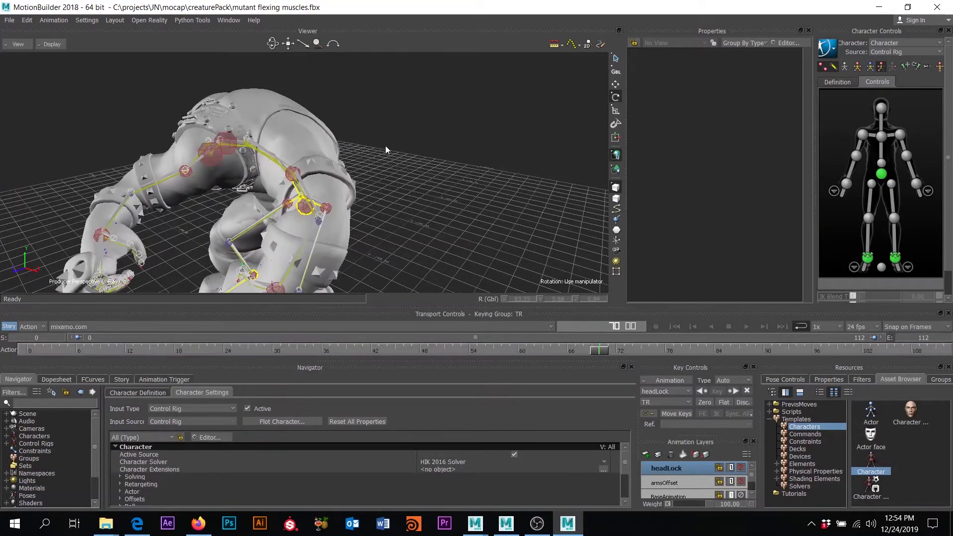
{"action": "left_click_drag", "start_coordinate": [456, 144], "coordinate": [407, 152], "text": "alt"}
{"action": "middle_click_drag", "start_coordinate": [407, 155], "coordinate": [402, 201]}
{"action": "left_click_drag", "start_coordinate": [402, 201], "coordinate": [403, 201], "text": "alt"}
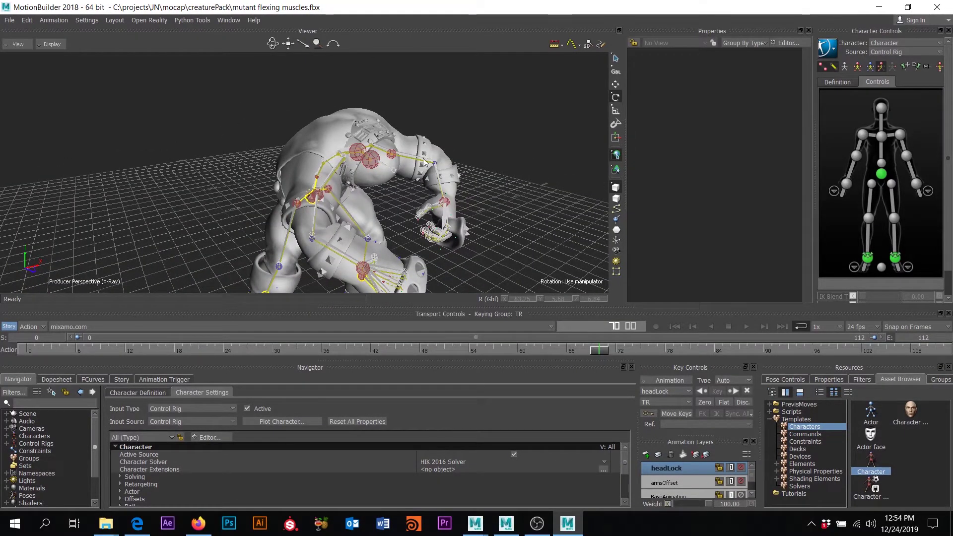
{"action": "middle_click_drag", "start_coordinate": [413, 162], "coordinate": [351, 248]}
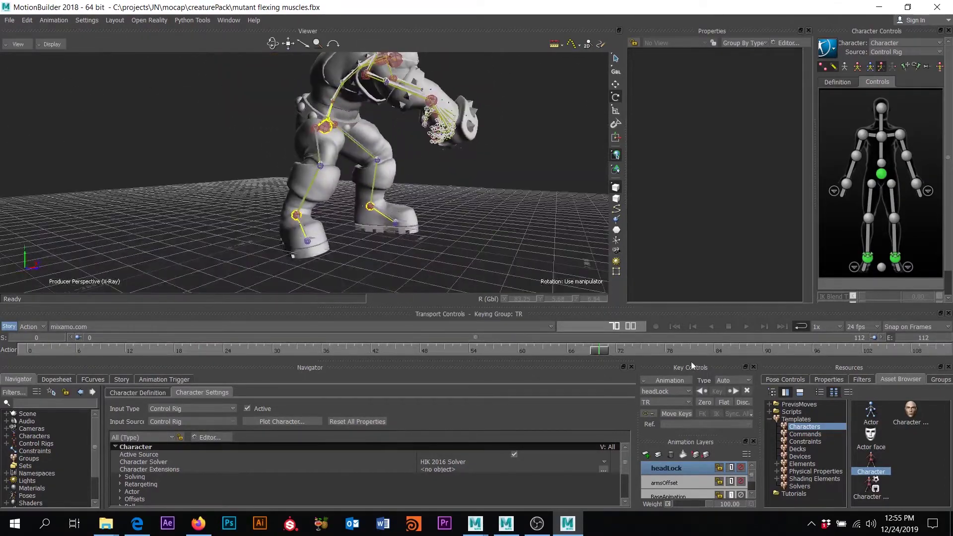
Add an animation layer above headLock and rename it rt_footTweak
{"action": "left_click", "coordinate": [646, 455]}
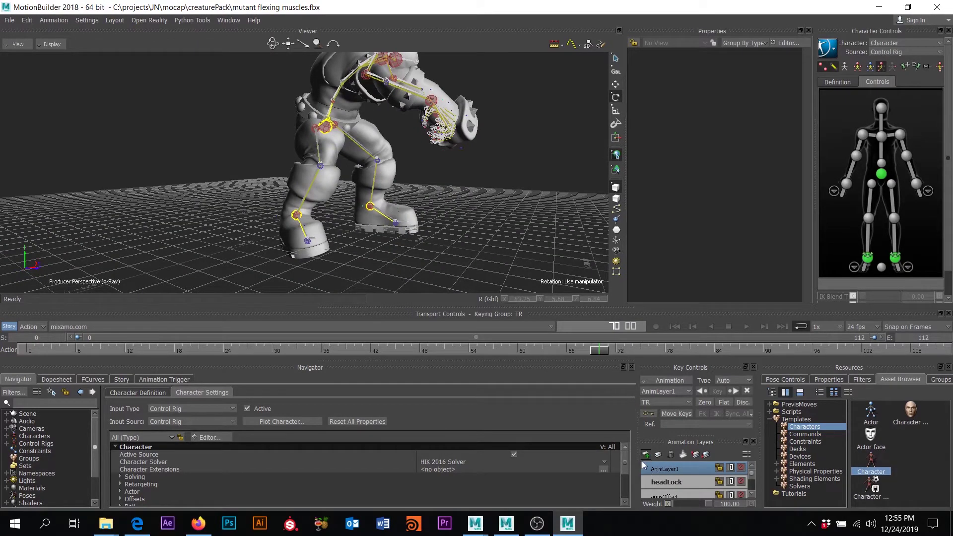
{"action": "right_click", "coordinate": [666, 472]}
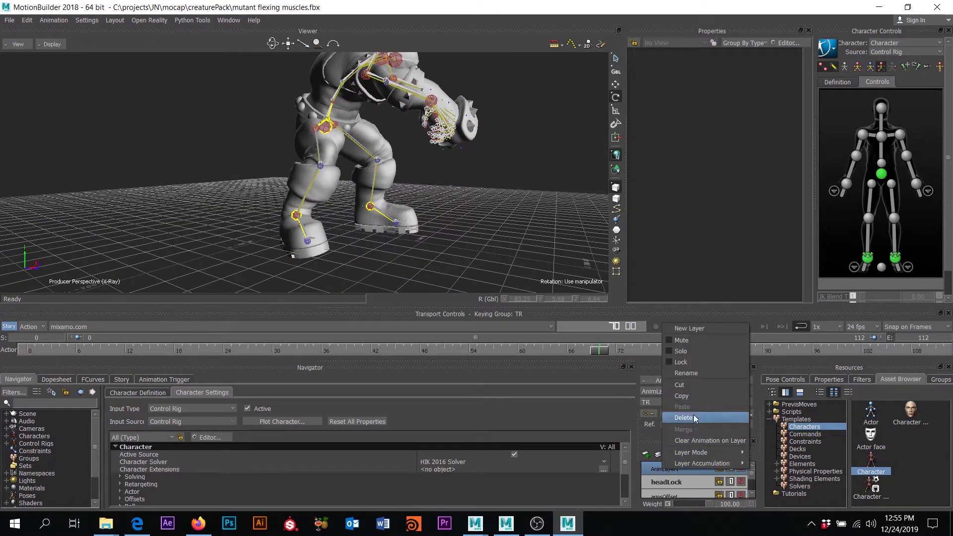
{"action": "left_click", "coordinate": [693, 374]}
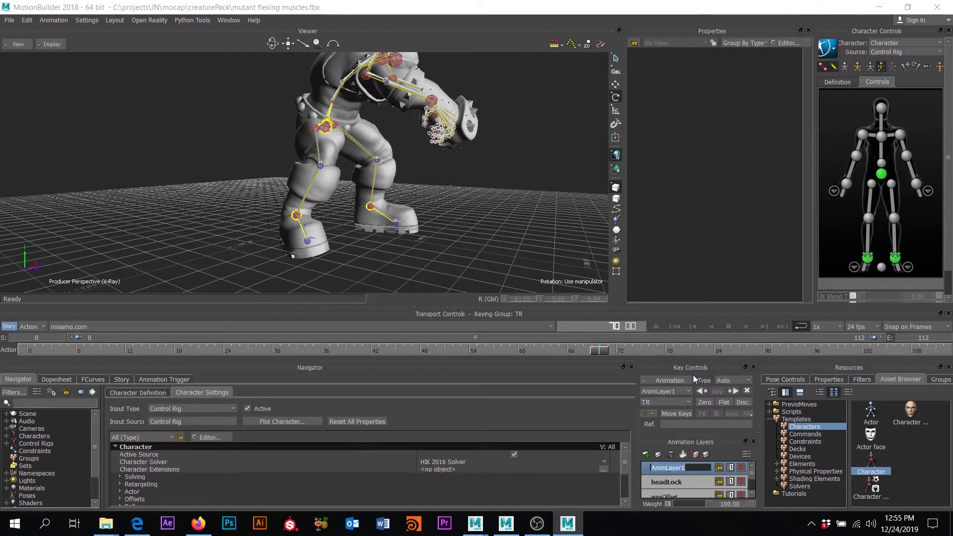
{"action": "key", "text": "BackSpace"}
{"action": "type", "text": "rt"}
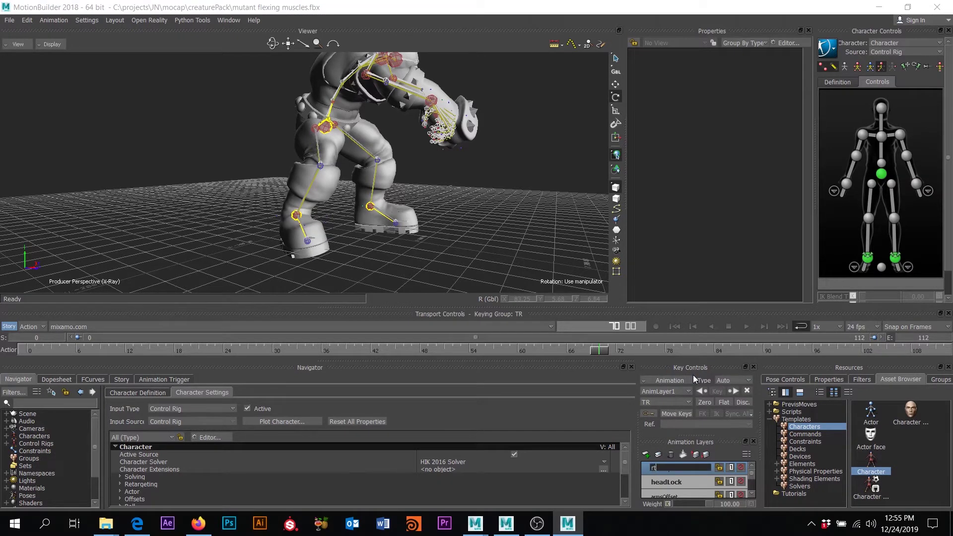
{"action": "type", "text": "_footTweak"}
{"action": "key", "text": "Return"}
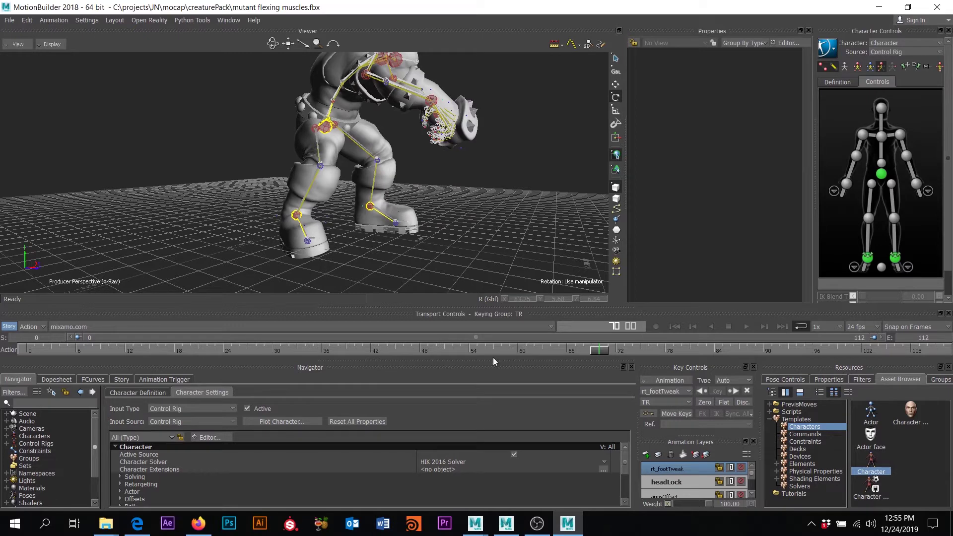
Select the right ankle effector and check the rt_footTweak layer's mode
{"action": "left_click", "coordinate": [294, 217]}
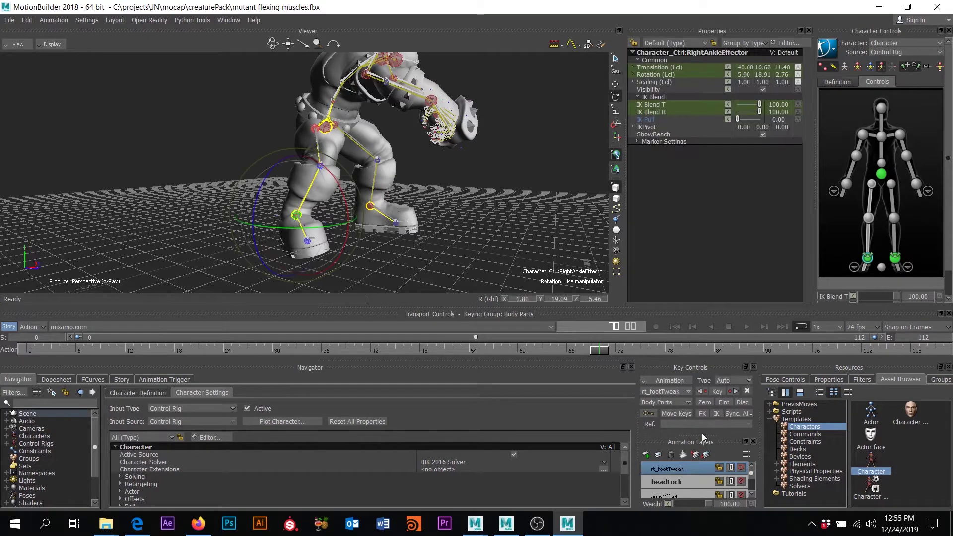
{"action": "right_click", "coordinate": [694, 465]}
{"action": "mouse_move", "coordinate": [714, 451]}
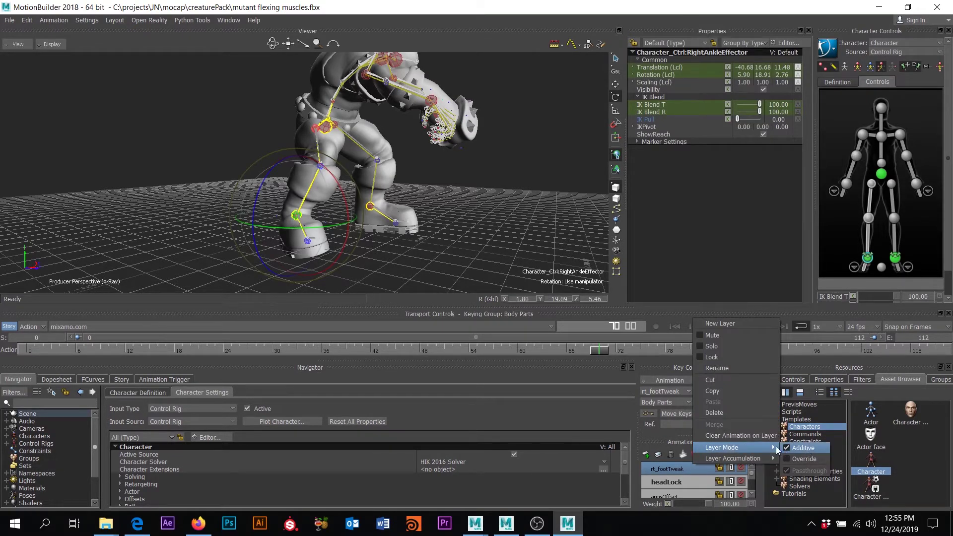
{"action": "left_click", "coordinate": [667, 469]}
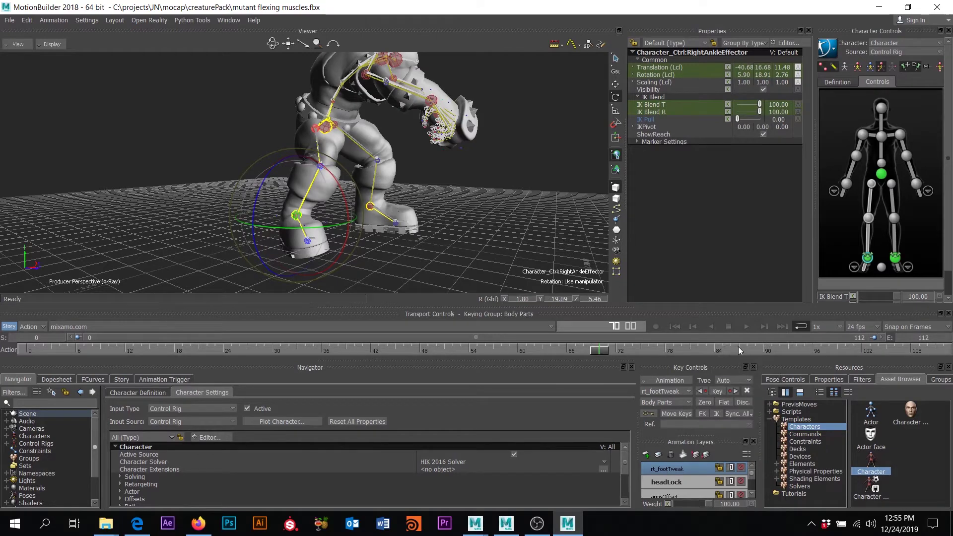
Return to frame 0 and rotate the right ankle effector to about 3.5°, -13° and -11° in global X, Y and Z
{"action": "left_click", "coordinate": [674, 327]}
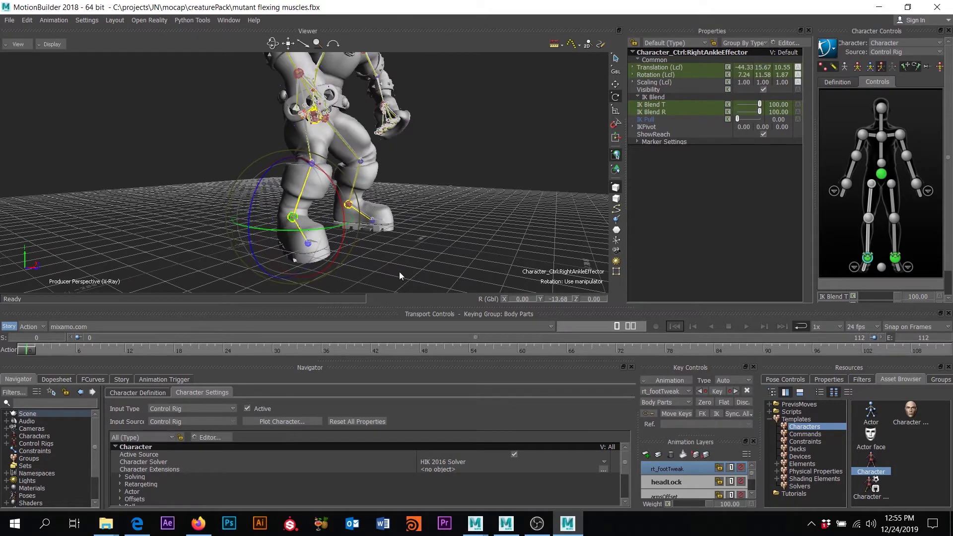
{"action": "left_click_drag", "start_coordinate": [384, 245], "coordinate": [359, 242], "text": "alt"}
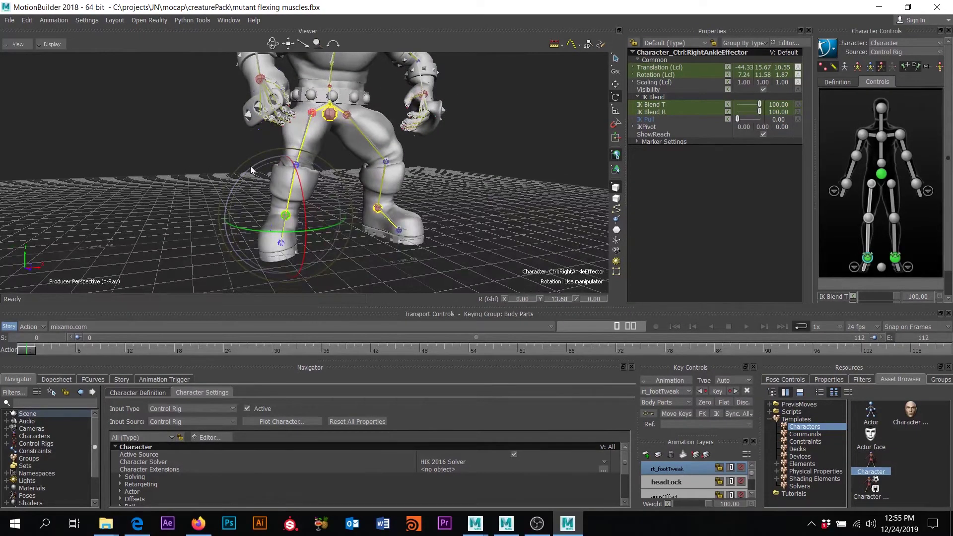
{"action": "left_click_drag", "start_coordinate": [251, 166], "coordinate": [257, 166]}
{"action": "left_click_drag", "start_coordinate": [385, 224], "coordinate": [257, 186], "text": "alt"}
{"action": "left_click_drag", "start_coordinate": [331, 200], "coordinate": [370, 188], "text": "ctrl+shift"}
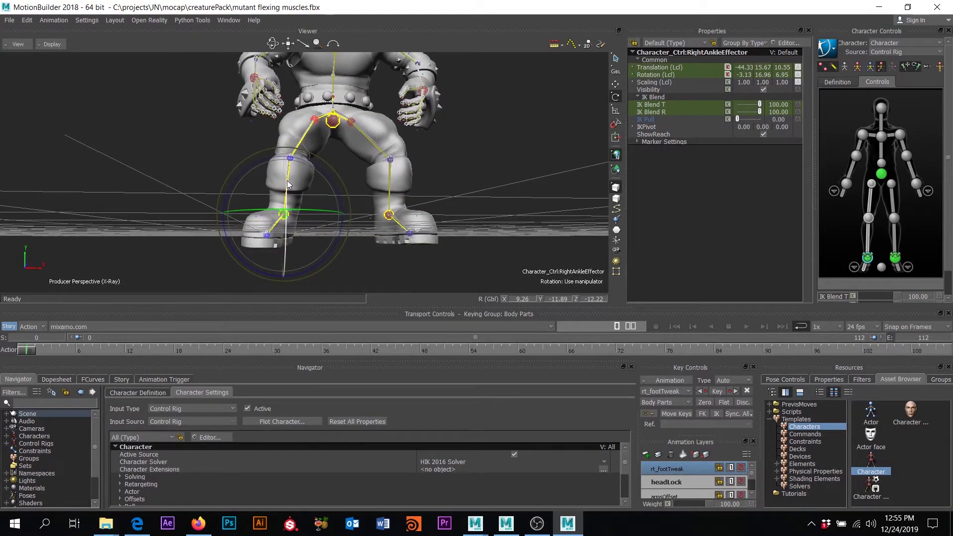
{"action": "left_click_drag", "start_coordinate": [288, 180], "coordinate": [287, 177]}
{"action": "left_click_drag", "start_coordinate": [335, 195], "coordinate": [423, 205], "text": "ctrl+shift"}
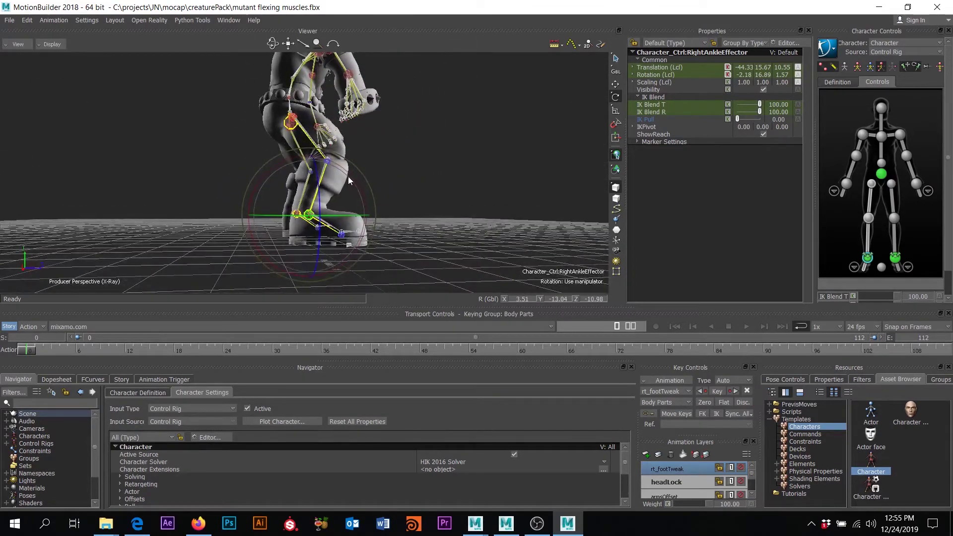
{"action": "left_click_drag", "start_coordinate": [349, 177], "coordinate": [421, 206]}
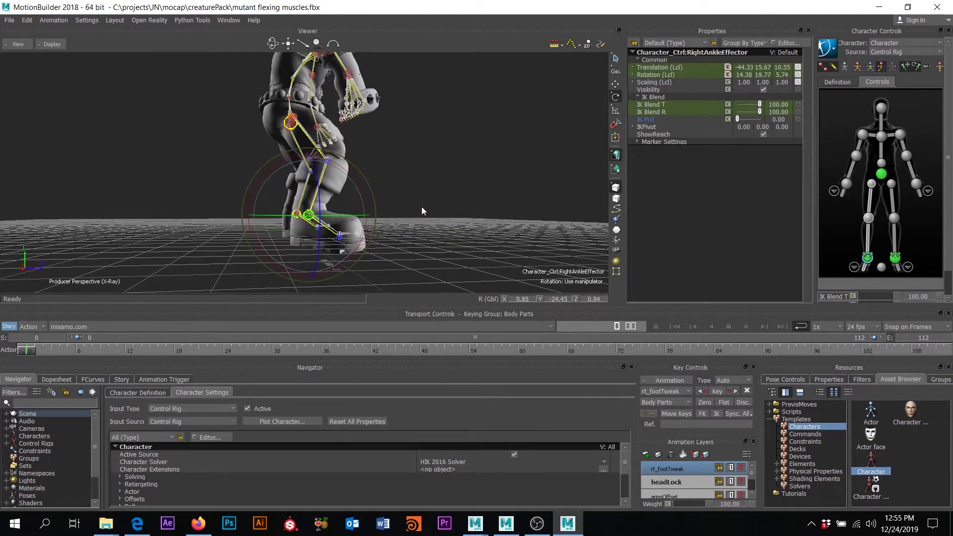
{"action": "key", "text": "ctrl+z"}
{"action": "key", "text": "ctrl+z"}
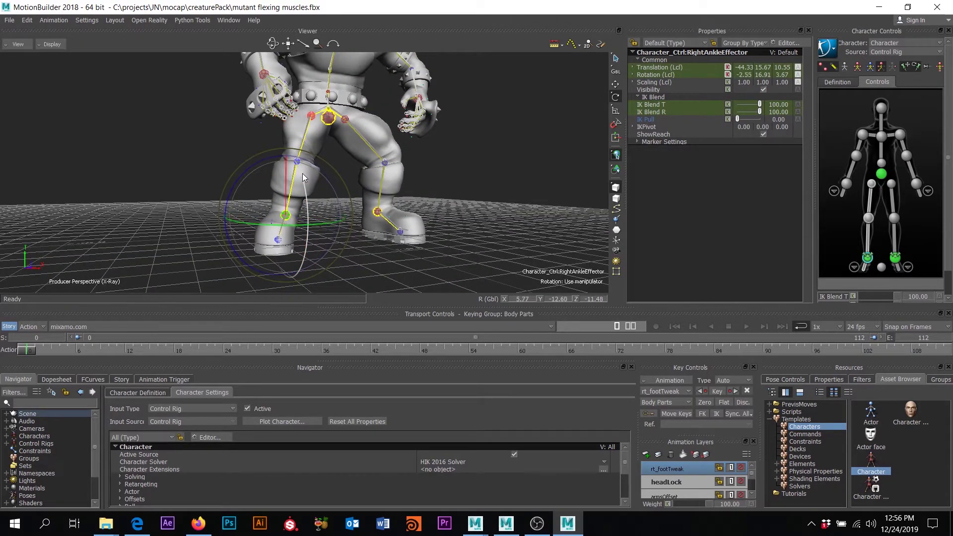
Refine the right ankle effector's rotation at frame 0 to level the boot with the ground, checking it from several angles
{"action": "left_click_drag", "start_coordinate": [303, 174], "coordinate": [245, 180]}
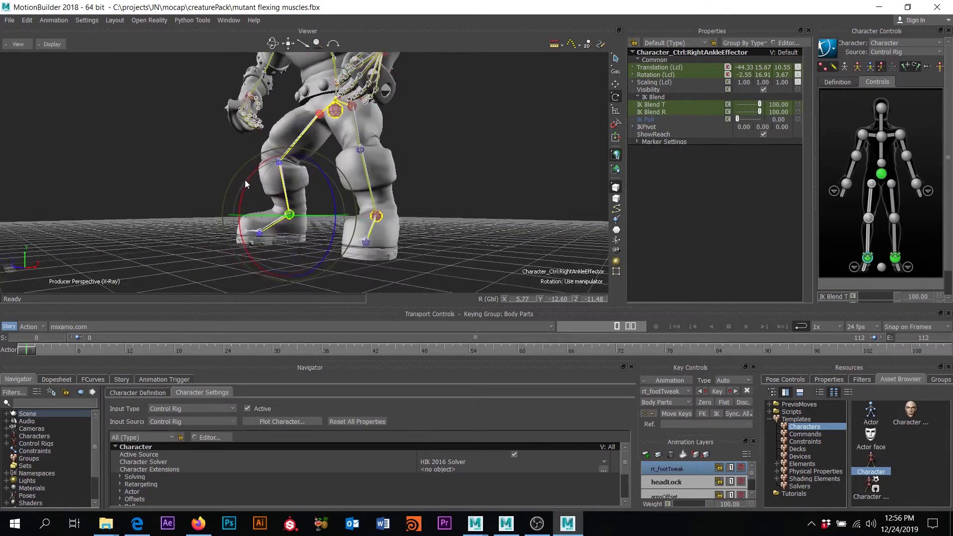
{"action": "left_click_drag", "start_coordinate": [342, 204], "coordinate": [327, 173], "text": "alt"}
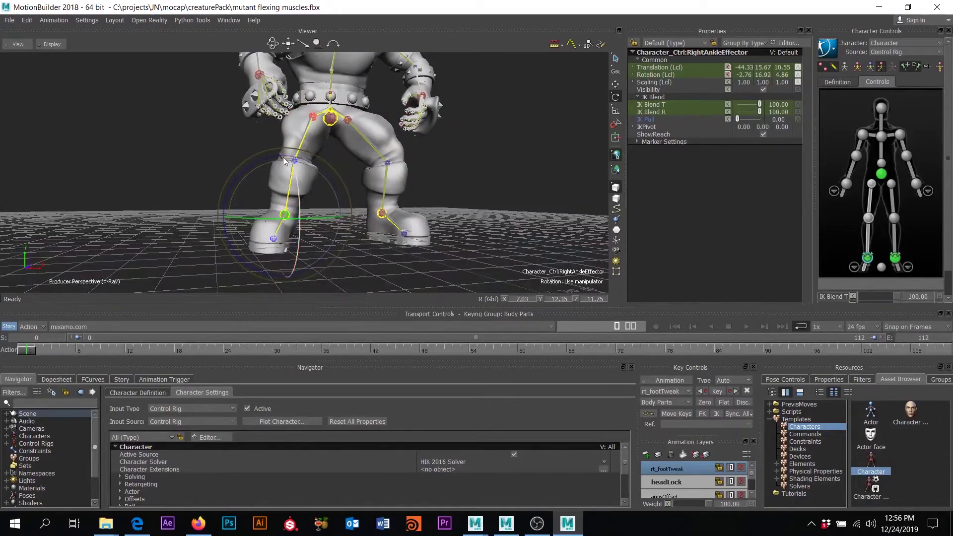
{"action": "left_click_drag", "start_coordinate": [272, 157], "coordinate": [363, 239]}
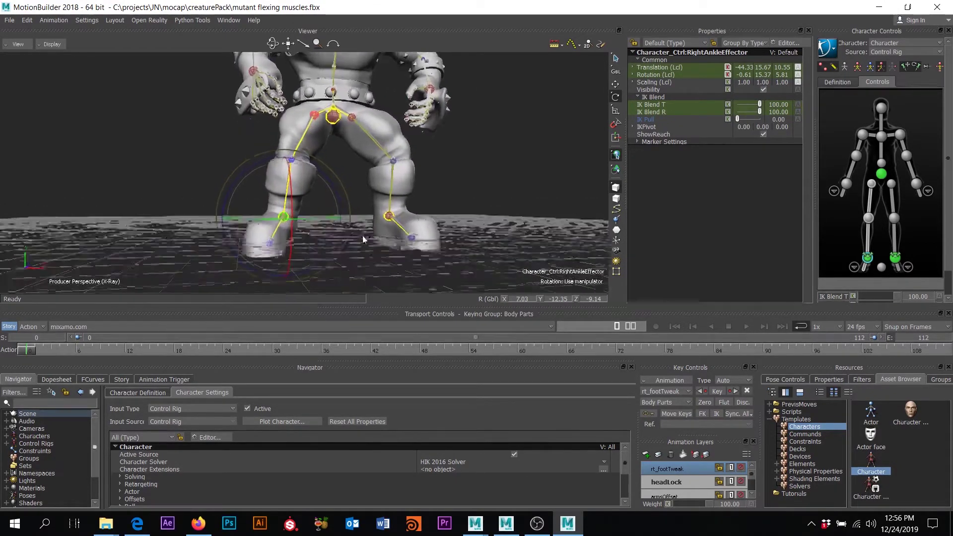
{"action": "right_click_drag", "start_coordinate": [363, 240], "coordinate": [366, 249], "text": "alt"}
{"action": "middle_click_drag", "start_coordinate": [366, 249], "coordinate": [341, 224], "text": "alt"}
{"action": "left_click_drag", "start_coordinate": [341, 224], "coordinate": [300, 209], "text": "alt"}
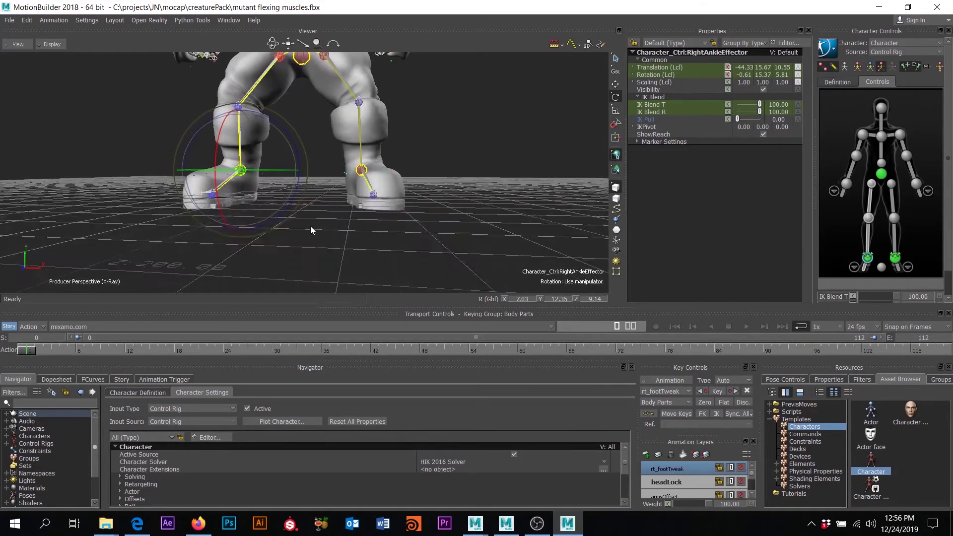
{"action": "left_click_drag", "start_coordinate": [216, 146], "coordinate": [267, 342]}
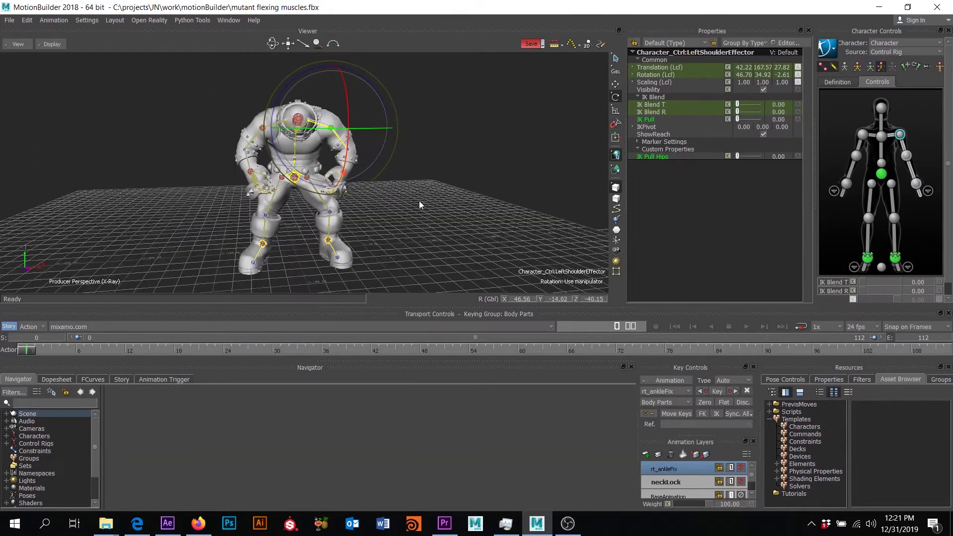
Hide the rotation manipulator, deselect the left shoulder effector, and view the whole character from the front
{"action": "key", "text": "q"}
{"action": "scroll", "coordinate": [391, 181], "scroll_direction": "up", "scroll_amount": 4}
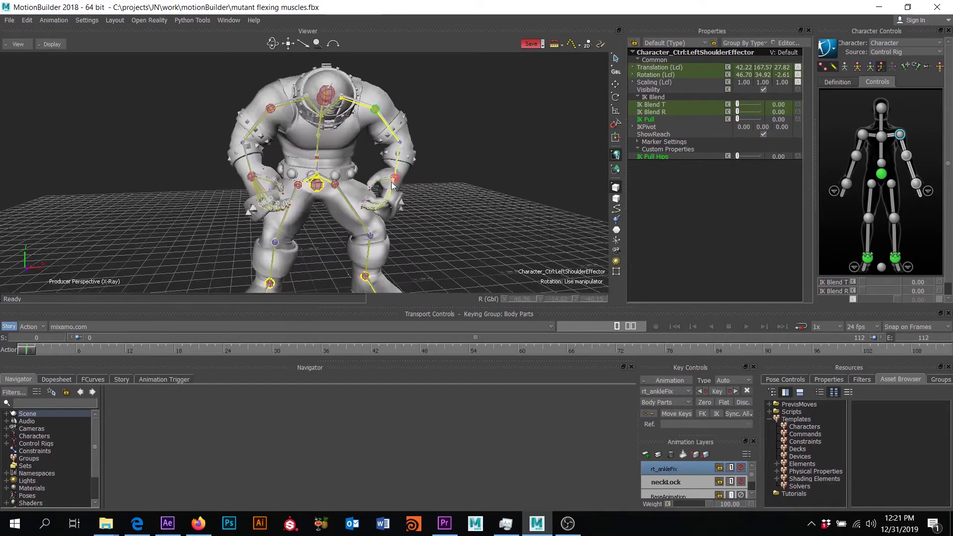
{"action": "scroll", "coordinate": [392, 184], "scroll_direction": "down", "scroll_amount": 5}
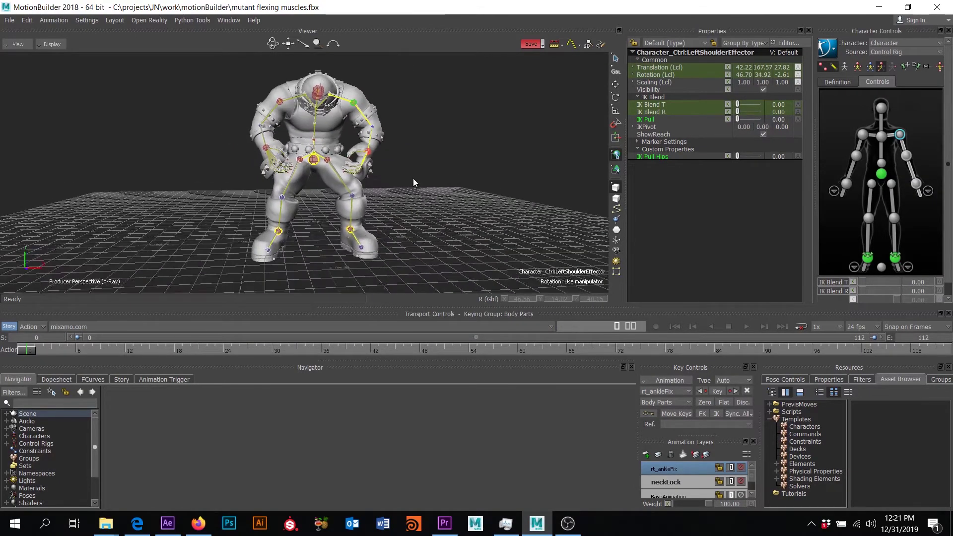
{"action": "middle_click_drag", "start_coordinate": [413, 178], "coordinate": [415, 183], "text": "alt"}
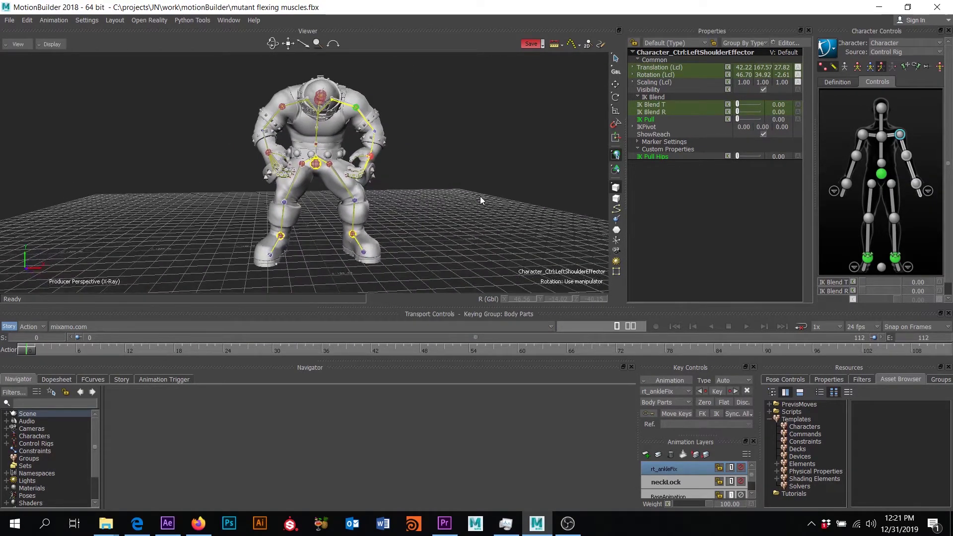
{"action": "left_click", "coordinate": [523, 207]}
{"action": "left_click_drag", "start_coordinate": [523, 207], "coordinate": [506, 222], "text": "alt"}
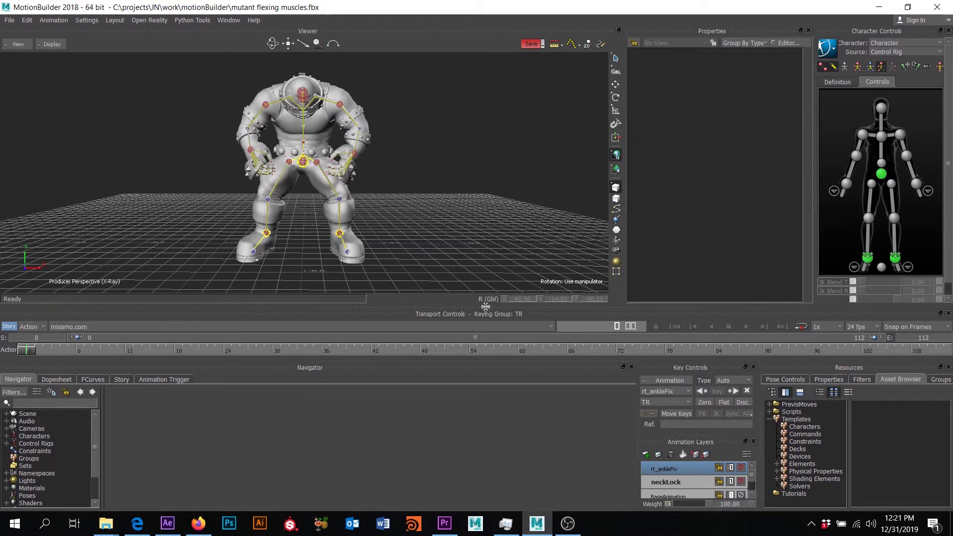
Add an animation layer named delete above rt_ankleFix and set its layer mode to Override
{"action": "left_click", "coordinate": [646, 454]}
{"action": "right_click", "coordinate": [663, 468]}
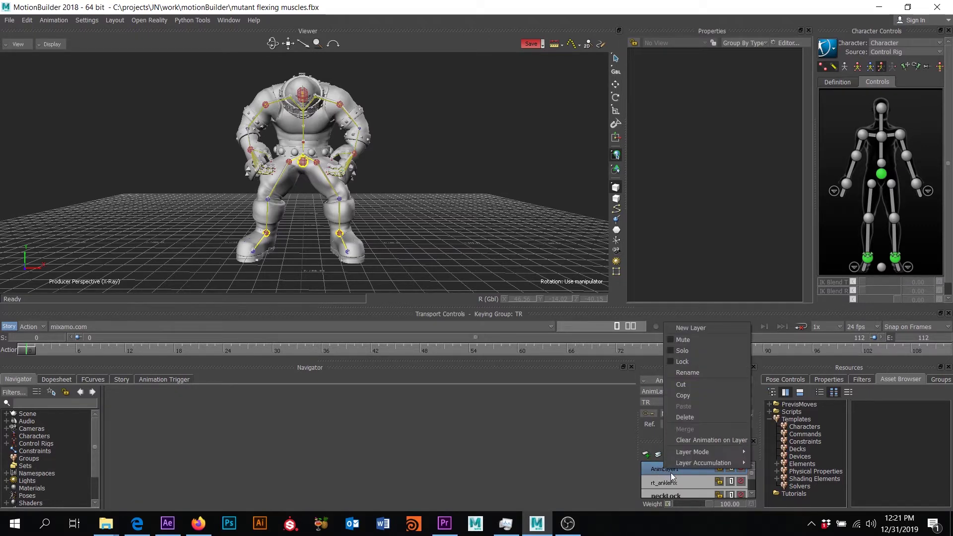
{"action": "left_click", "coordinate": [695, 373]}
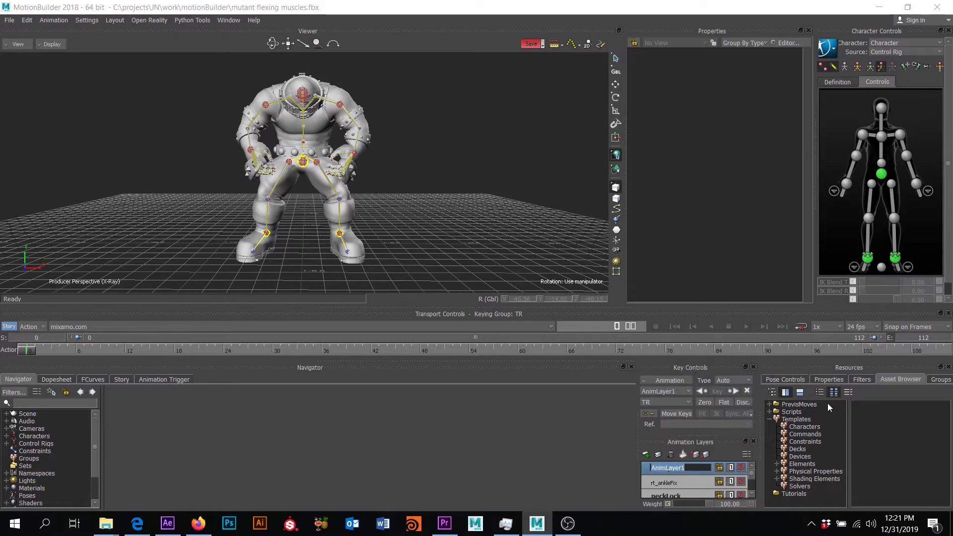
{"action": "type", "text": "delete"}
{"action": "key", "text": "Return"}
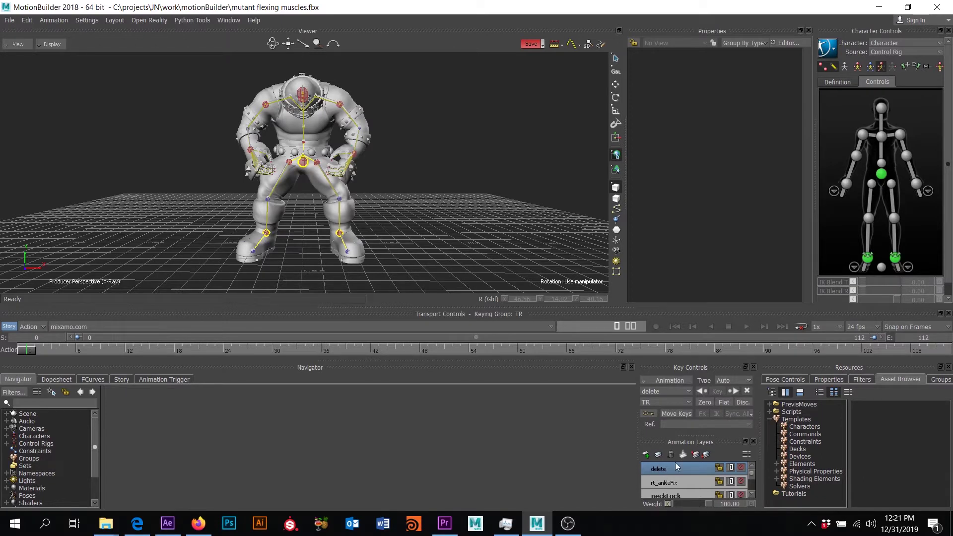
{"action": "right_click", "coordinate": [658, 469]}
{"action": "mouse_move", "coordinate": [687, 456]}
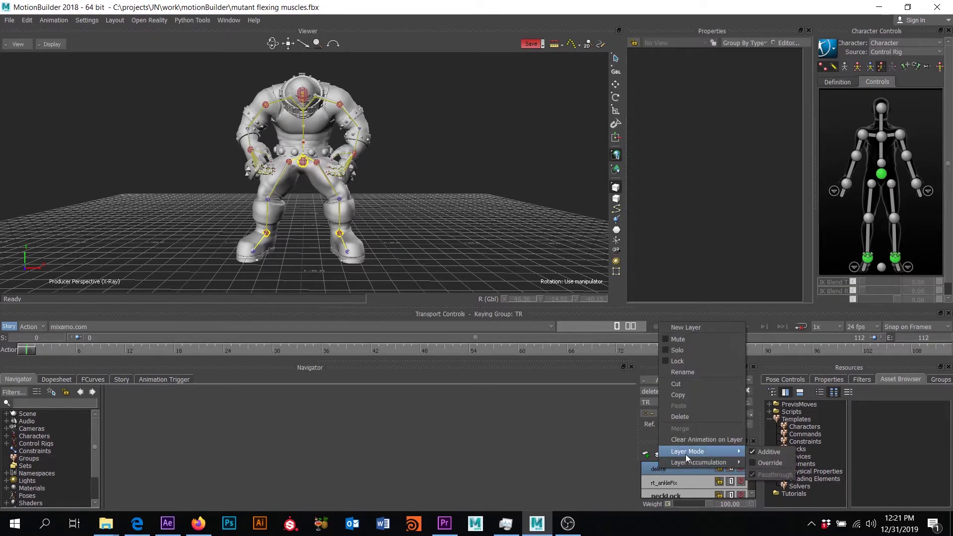
{"action": "left_click", "coordinate": [753, 462]}
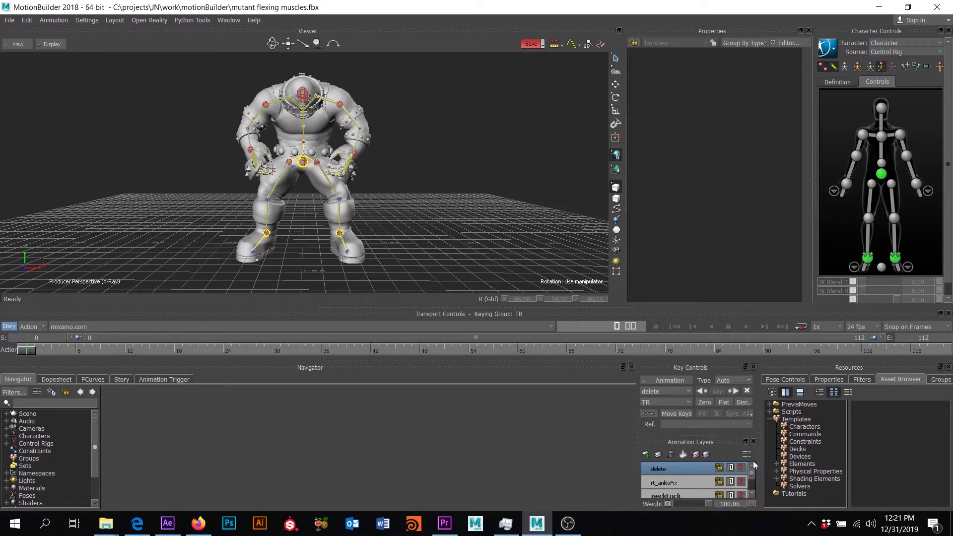
Rotate the left shoulder effector to about 36° in global Z at frame 0, raising the arm sideways, and key it on the delete layer
{"action": "left_click_drag", "start_coordinate": [426, 159], "coordinate": [336, 151], "text": "shift"}
{"action": "left_click", "coordinate": [323, 149]}
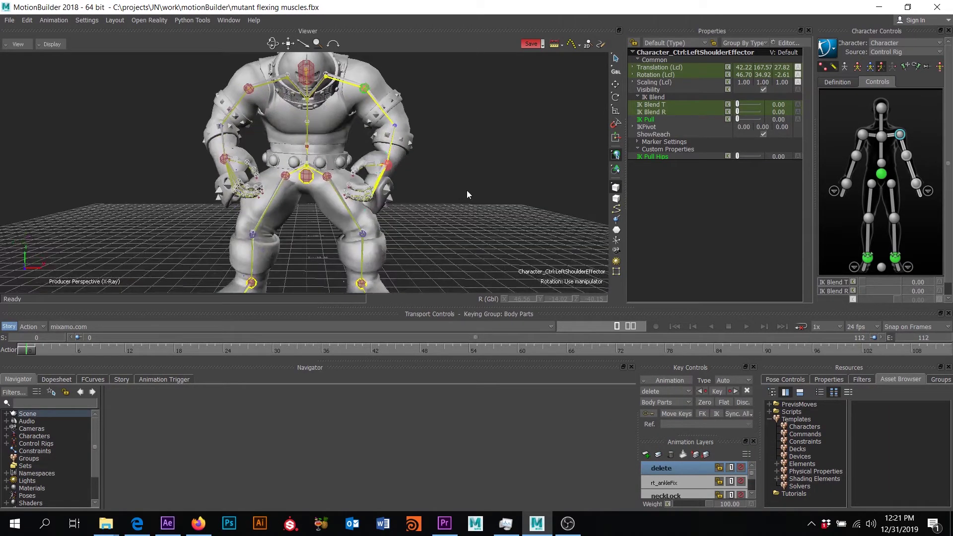
{"action": "scroll", "coordinate": [472, 192], "scroll_direction": "down", "scroll_amount": 3}
{"action": "scroll", "coordinate": [471, 202], "scroll_direction": "up", "scroll_amount": 1}
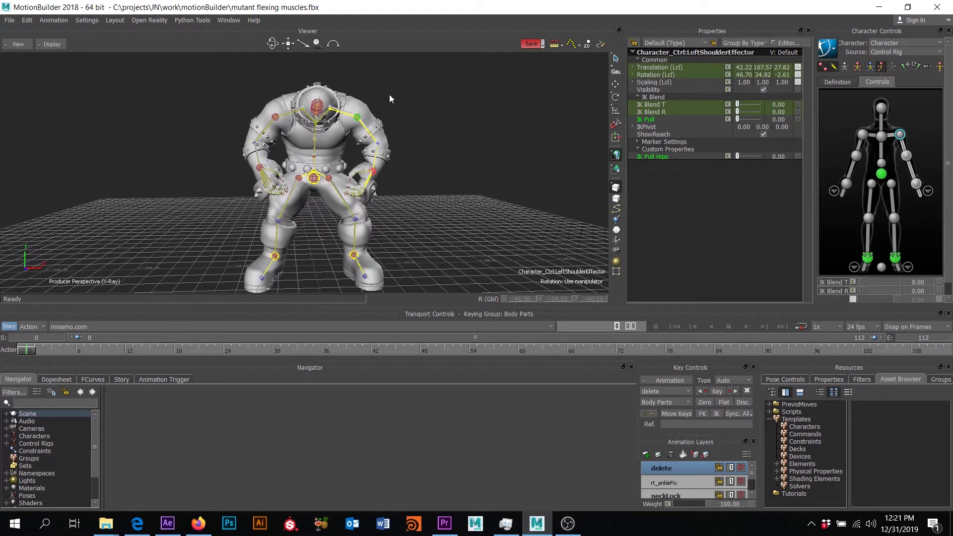
{"action": "key", "text": "r"}
{"action": "middle_click_drag", "start_coordinate": [339, 76], "coordinate": [352, 96], "text": "alt"}
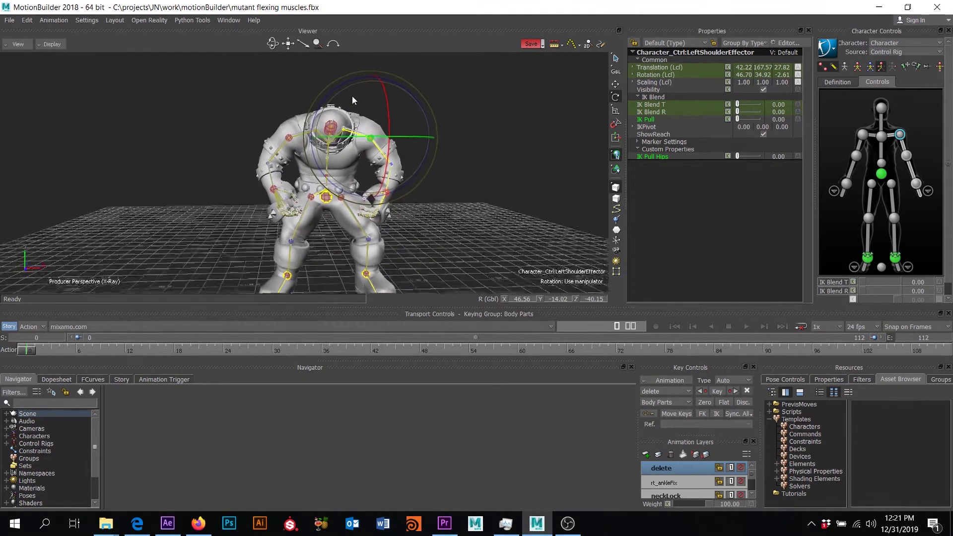
{"action": "left_click_drag", "start_coordinate": [353, 96], "coordinate": [372, 104], "text": "alt"}
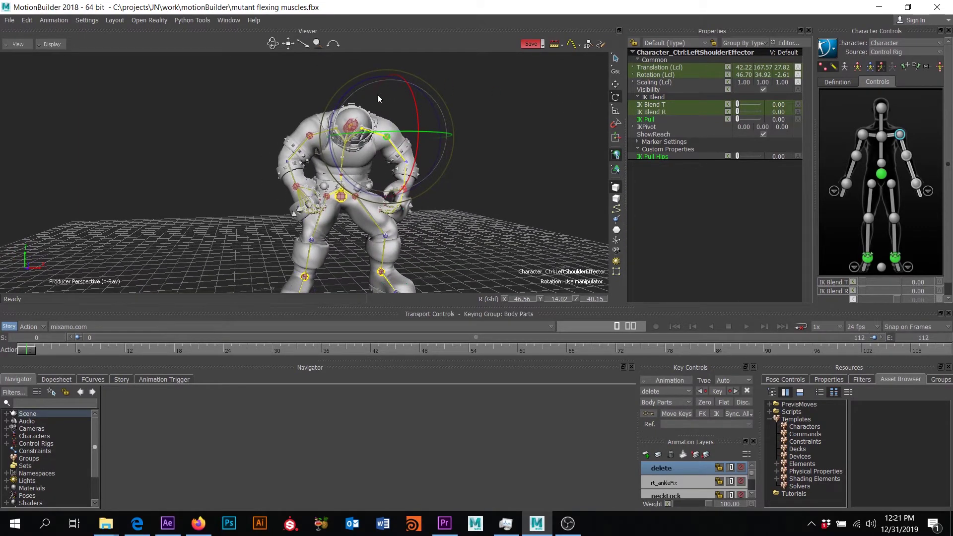
{"action": "left_click_drag", "start_coordinate": [355, 85], "coordinate": [469, 187]}
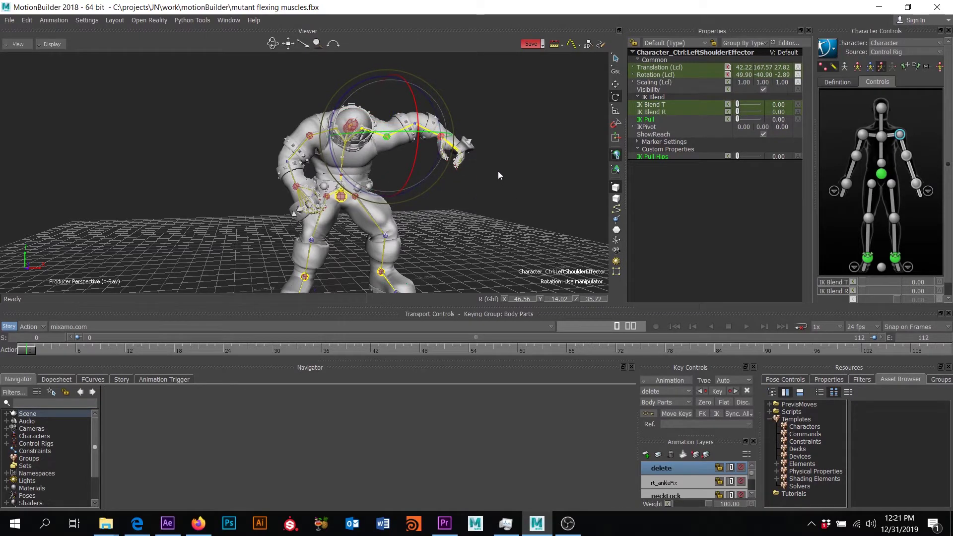
{"action": "key", "text": "k"}
Key the delete layer's weight at 100 at frame 0
{"action": "left_click_drag", "start_coordinate": [552, 242], "coordinate": [532, 243], "text": "alt"}
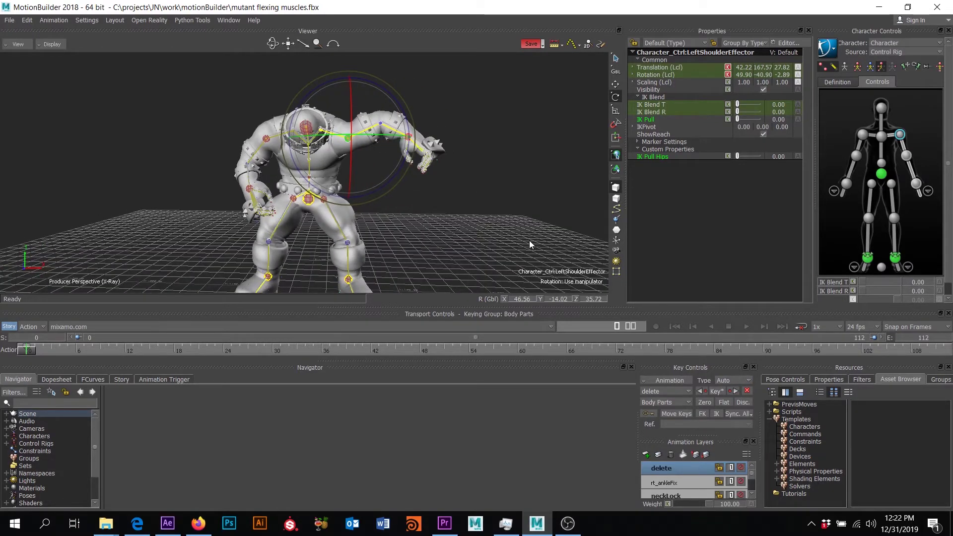
{"action": "left_click_drag", "start_coordinate": [487, 200], "coordinate": [449, 200], "text": "shift"}
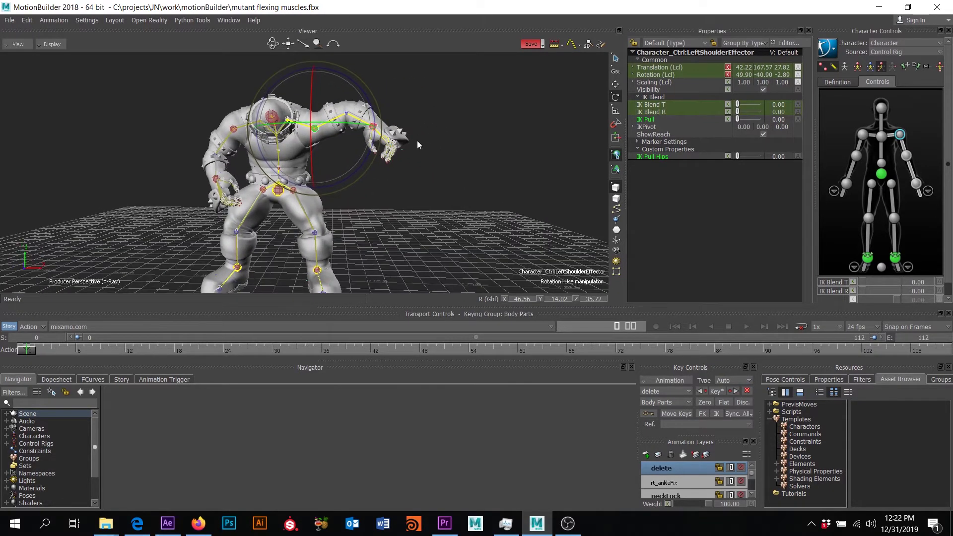
{"action": "left_click_drag", "start_coordinate": [417, 142], "coordinate": [436, 143], "text": "ctrl+shift"}
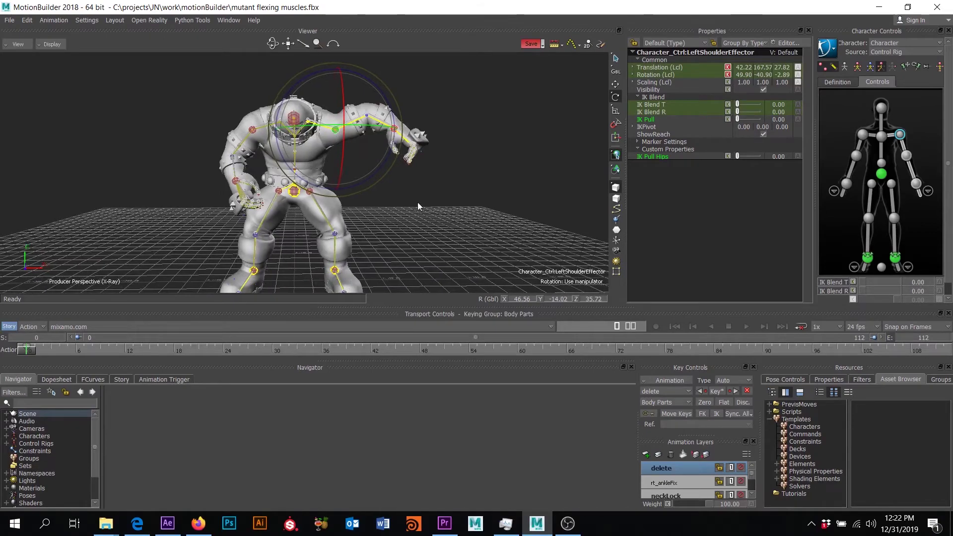
{"action": "left_click_drag", "start_coordinate": [418, 201], "coordinate": [370, 223], "text": "shift"}
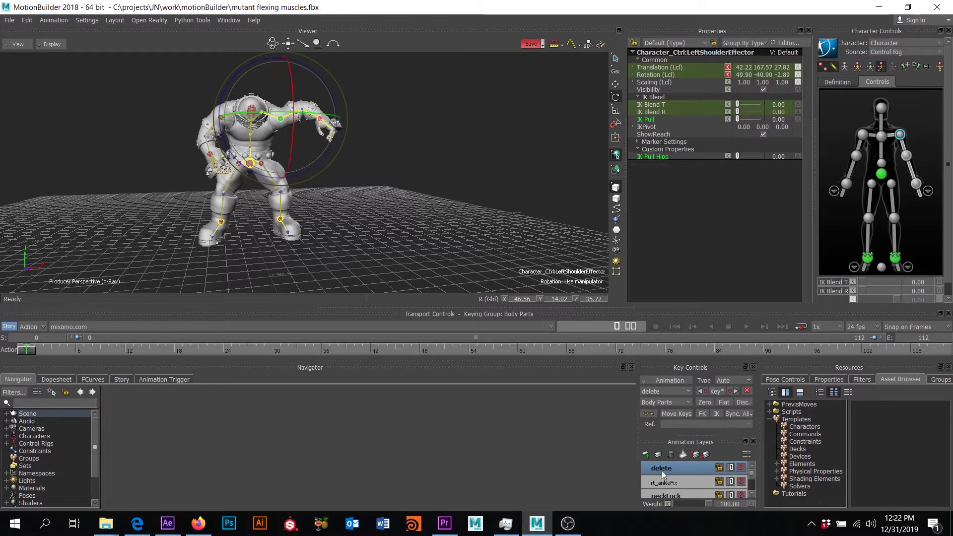
{"action": "left_click", "coordinate": [668, 504]}
At frame 36, rotate the left shoulder effector to about 54°, -54° and -7° in global X, Y and Z, then key it and the layer weight
{"action": "left_click_drag", "start_coordinate": [31, 350], "coordinate": [322, 353]}
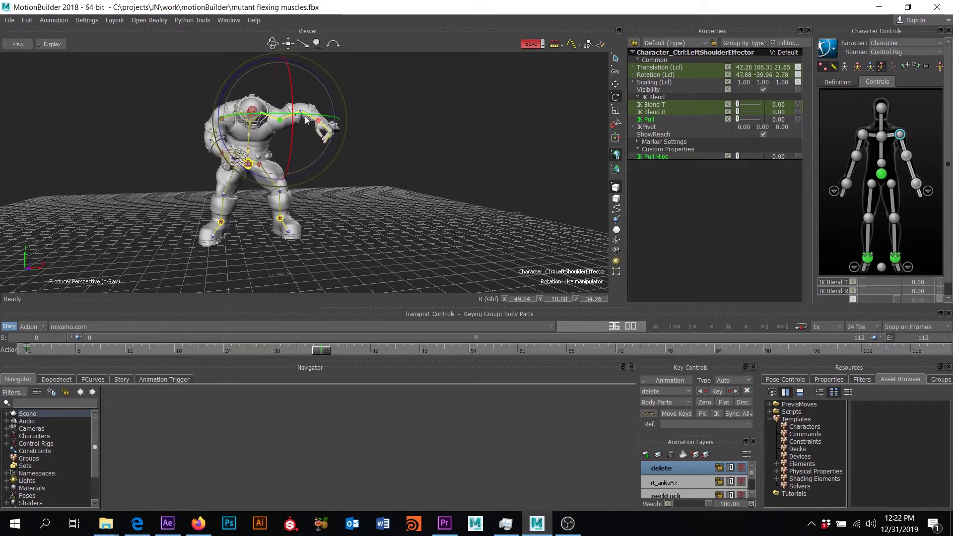
{"action": "left_click_drag", "start_coordinate": [244, 67], "coordinate": [294, 112]}
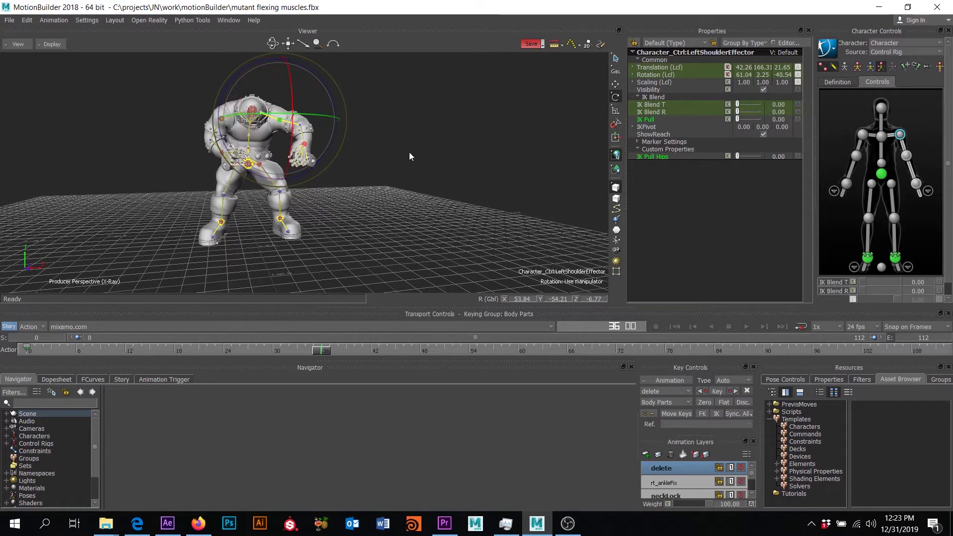
{"action": "key", "text": "k"}
{"action": "left_click_drag", "start_coordinate": [383, 166], "coordinate": [381, 240], "text": "ctrl+shift"}
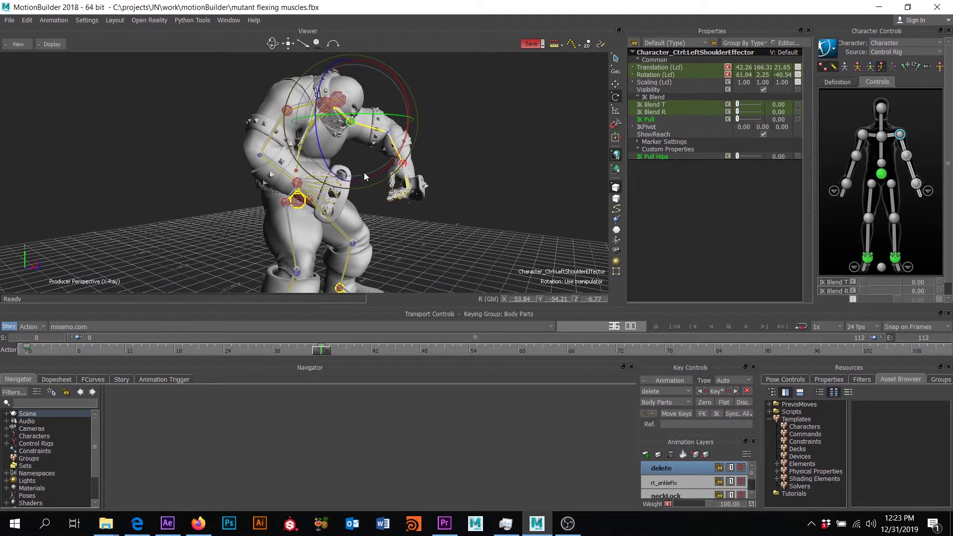
Compare the left arm's keyed poses at frames 0 and 36 from several angles
{"action": "left_click_drag", "start_coordinate": [324, 350], "coordinate": [5, 353]}
{"action": "left_click_drag", "start_coordinate": [382, 244], "coordinate": [317, 244]}
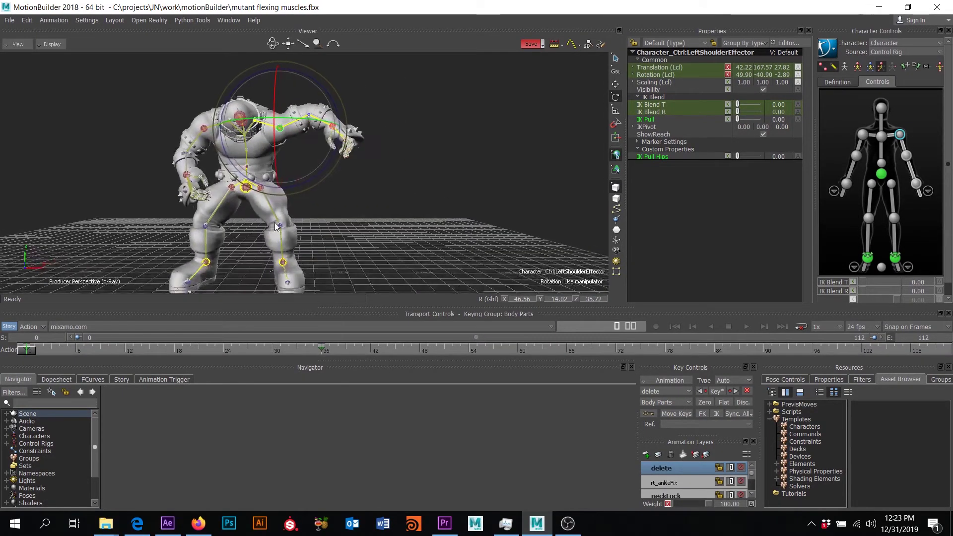
{"action": "left_click_drag", "start_coordinate": [28, 351], "coordinate": [324, 347]}
{"action": "left_click_drag", "start_coordinate": [428, 208], "coordinate": [320, 201], "text": "alt"}
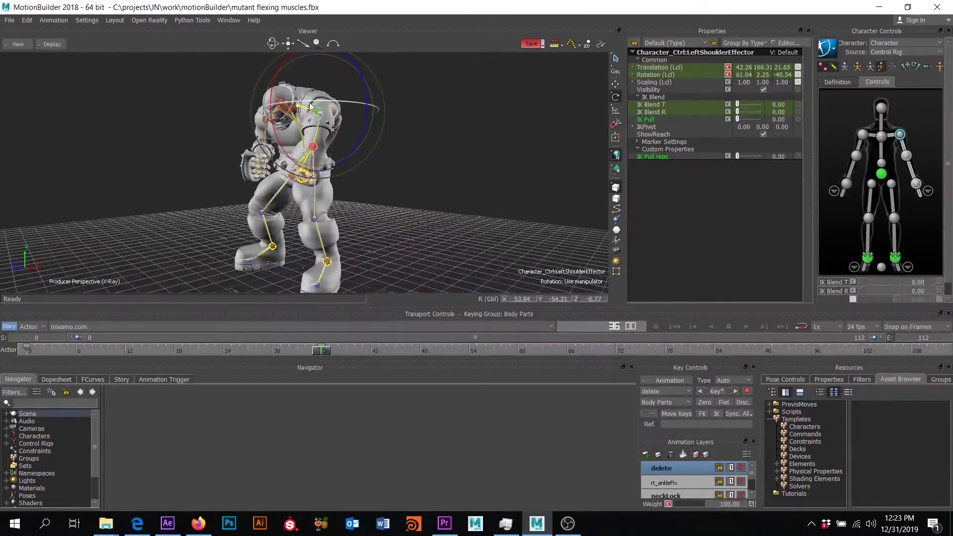
{"action": "left_click_drag", "start_coordinate": [310, 105], "coordinate": [374, 228], "text": "ctrl+shift"}
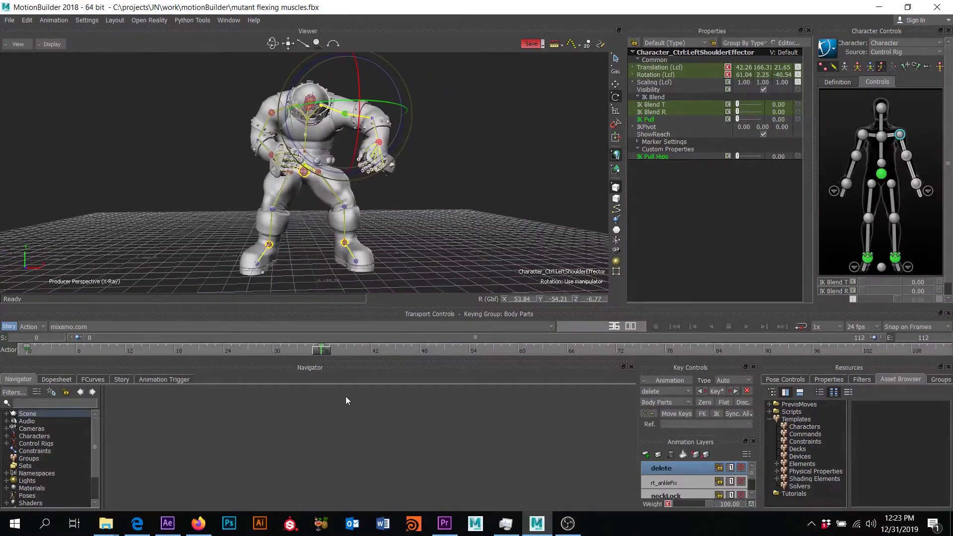
{"action": "left_click_drag", "start_coordinate": [477, 176], "coordinate": [463, 200], "text": "ctrl+shift"}
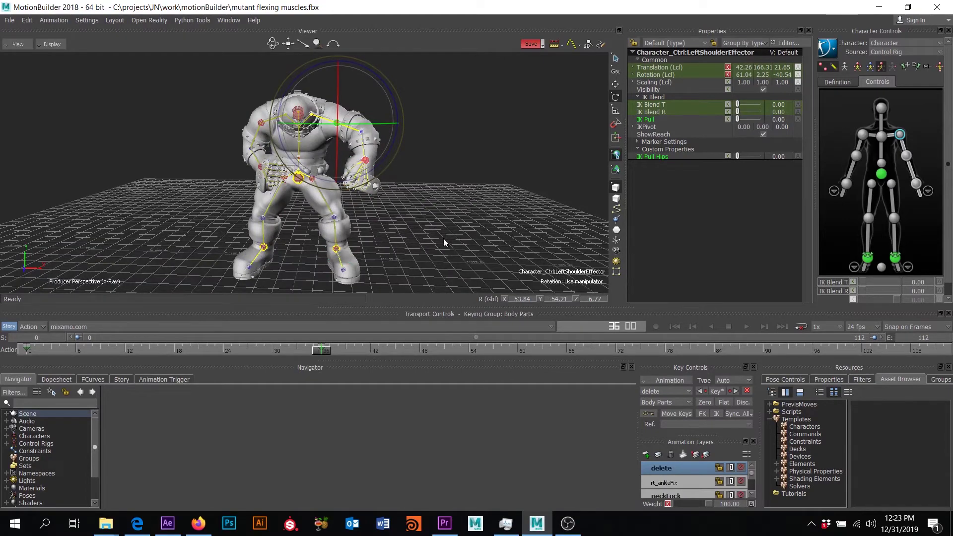
{"action": "mouse_move", "coordinate": [442, 238]}
{"action": "left_mouse_down", "text": "ctrl+shift"}
{"action": "mouse_move", "coordinate": [440, 224]}
{"action": "mouse_move", "coordinate": [455, 225]}
{"action": "left_mouse_up", "text": "ctrl+shift"}
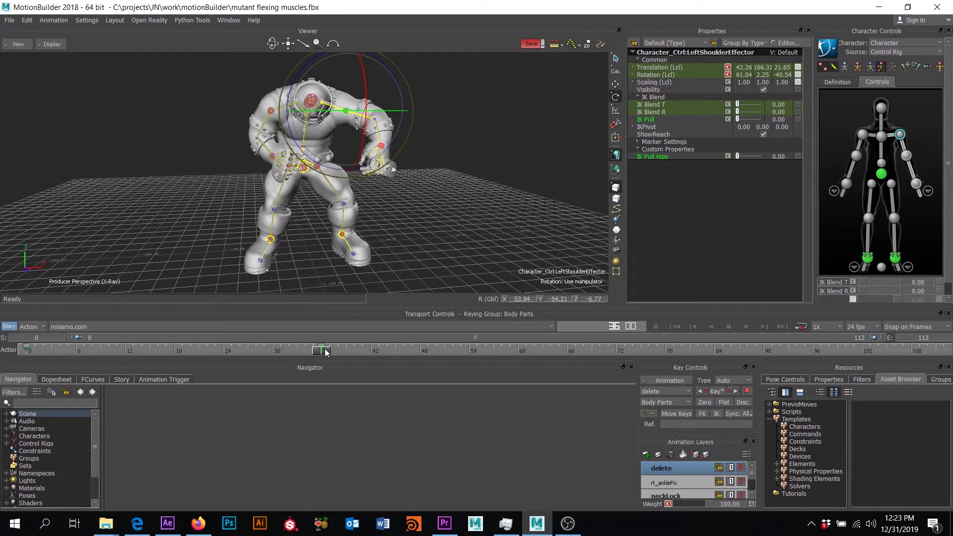
At frame 52, key the left shoulder effector, then set the delete layer's weight to 0 and key it
{"action": "left_click_drag", "start_coordinate": [324, 351], "coordinate": [470, 351]}
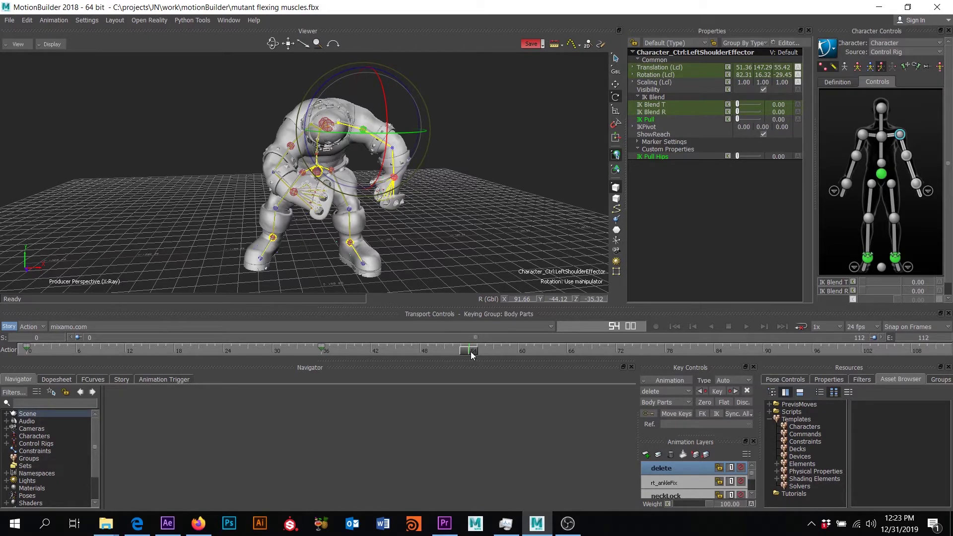
{"action": "left_click_drag", "start_coordinate": [471, 352], "coordinate": [451, 350]}
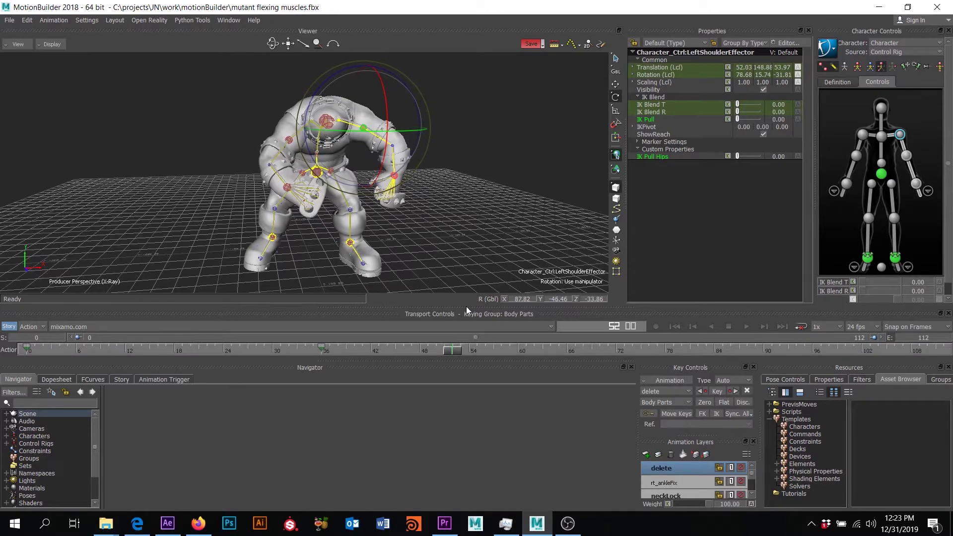
{"action": "mouse_move", "coordinate": [471, 235]}
{"action": "left_mouse_down", "text": "alt"}
{"action": "mouse_move", "coordinate": [479, 212]}
{"action": "mouse_move", "coordinate": [479, 226]}
{"action": "left_mouse_up", "text": "alt"}
{"action": "middle_click_drag", "start_coordinate": [479, 225], "coordinate": [442, 217]}
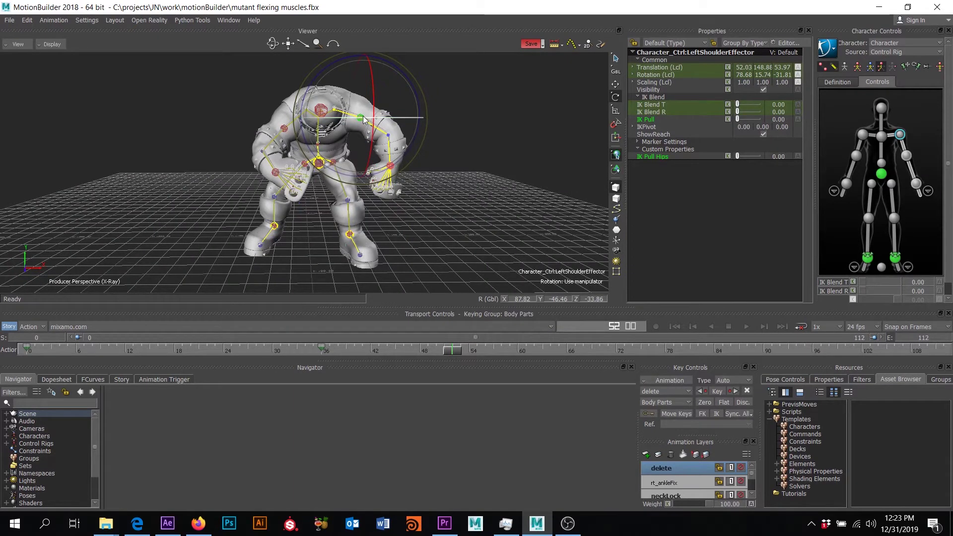
{"action": "key", "text": "k"}
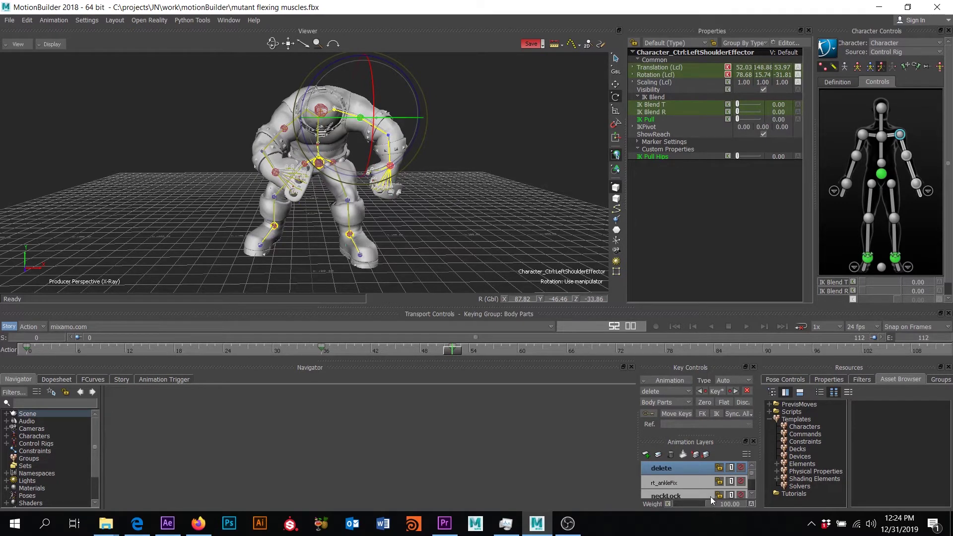
{"action": "left_click_drag", "start_coordinate": [710, 502], "coordinate": [674, 502]}
{"action": "left_click", "coordinate": [668, 503]}
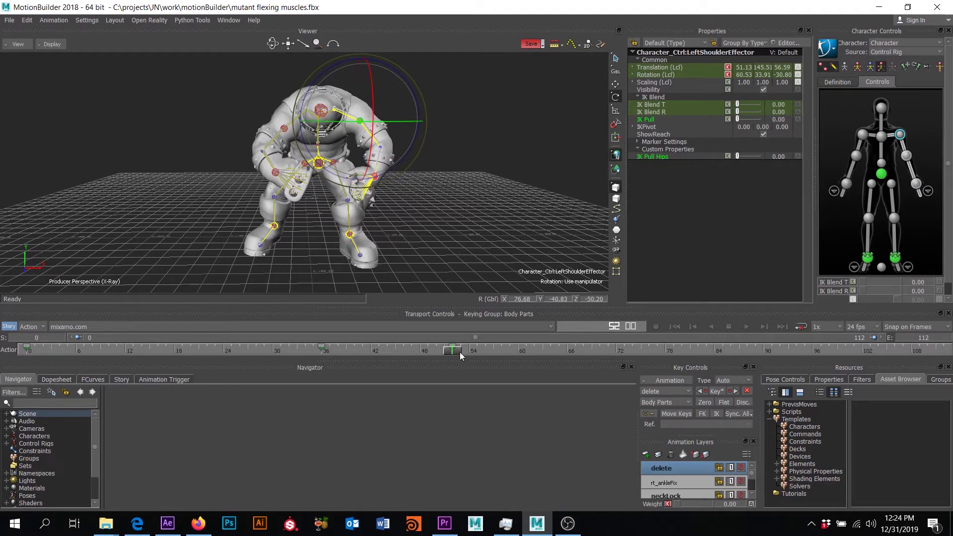
Hide the rotation manipulator and scrub back to frame 36 to examine the arm's blend from the front
{"action": "key", "text": "q"}
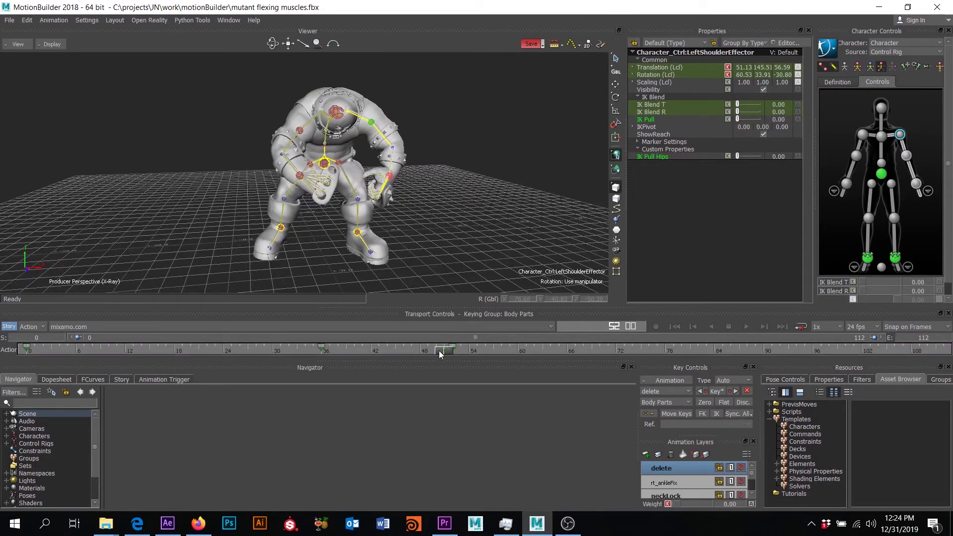
{"action": "left_click_drag", "start_coordinate": [439, 351], "coordinate": [300, 338]}
{"action": "left_click_drag", "start_coordinate": [396, 144], "coordinate": [351, 141], "text": "alt"}
{"action": "middle_click_drag", "start_coordinate": [323, 95], "coordinate": [326, 118], "text": "alt"}
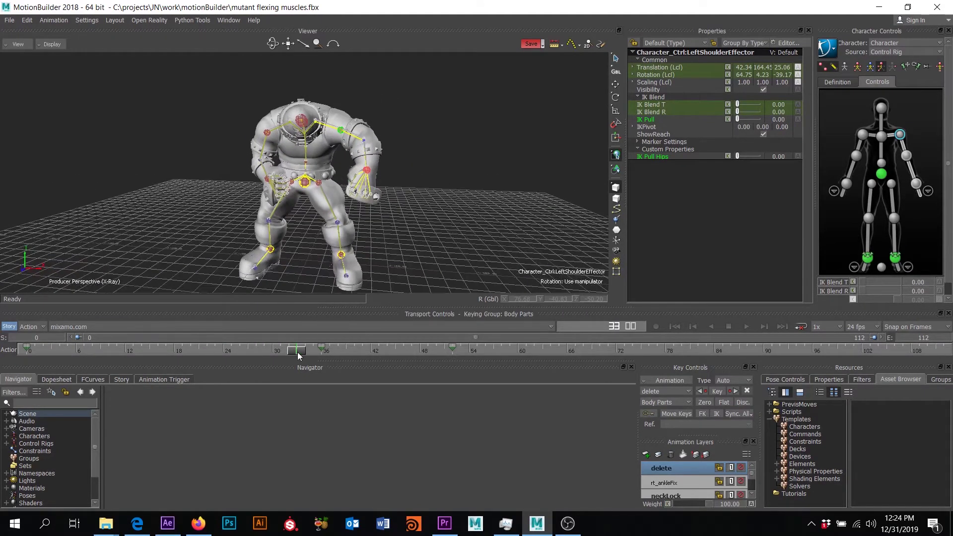
{"action": "left_click_drag", "start_coordinate": [297, 352], "coordinate": [317, 353]}
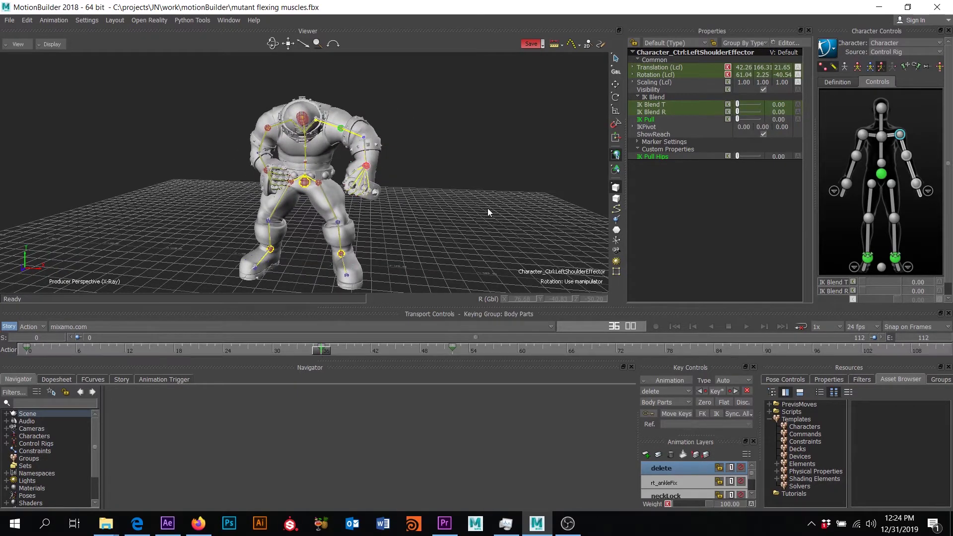
{"action": "left_click_drag", "start_coordinate": [487, 208], "coordinate": [409, 237]}
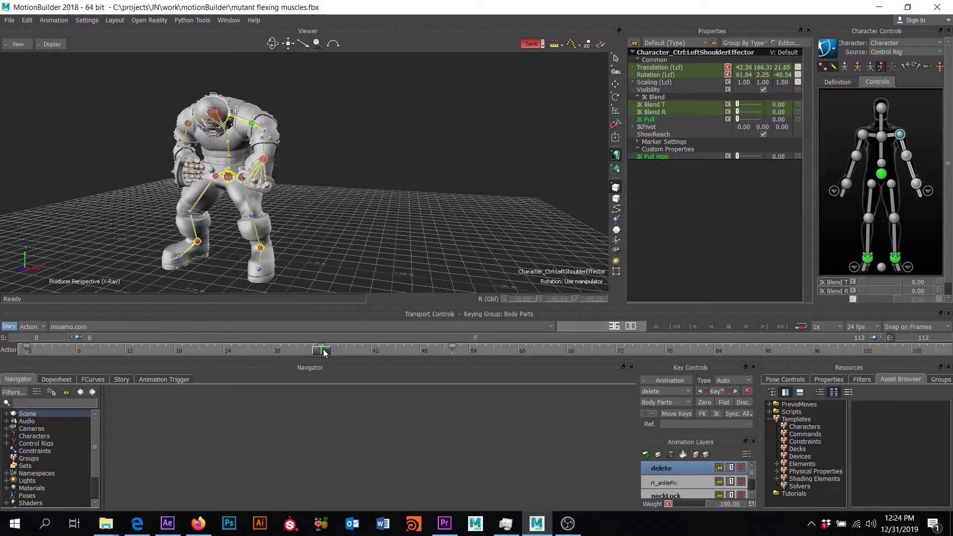
Advance to frame 60 and examine the character's left arm pose after the layer weight has faded out
{"action": "left_click_drag", "start_coordinate": [323, 353], "coordinate": [517, 350]}
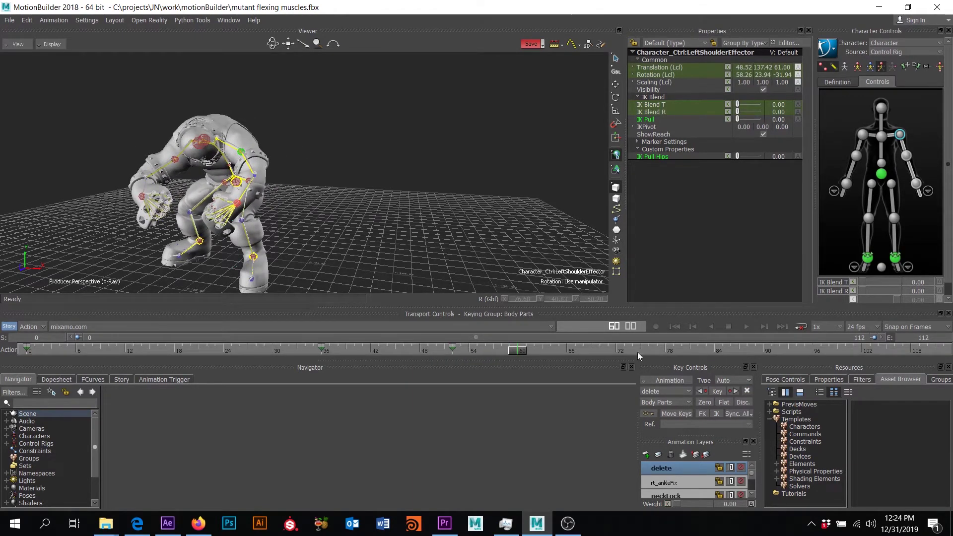
{"action": "mouse_move", "coordinate": [421, 222]}
{"action": "left_mouse_down", "text": "alt"}
{"action": "mouse_move", "coordinate": [469, 210]}
{"action": "mouse_move", "coordinate": [394, 228]}
{"action": "mouse_move", "coordinate": [408, 229]}
{"action": "left_mouse_up", "text": "alt"}
{"action": "scroll", "coordinate": [426, 222], "scroll_direction": "up", "scroll_amount": 2}
{"action": "scroll", "coordinate": [425, 223], "scroll_direction": "down", "scroll_amount": 2}
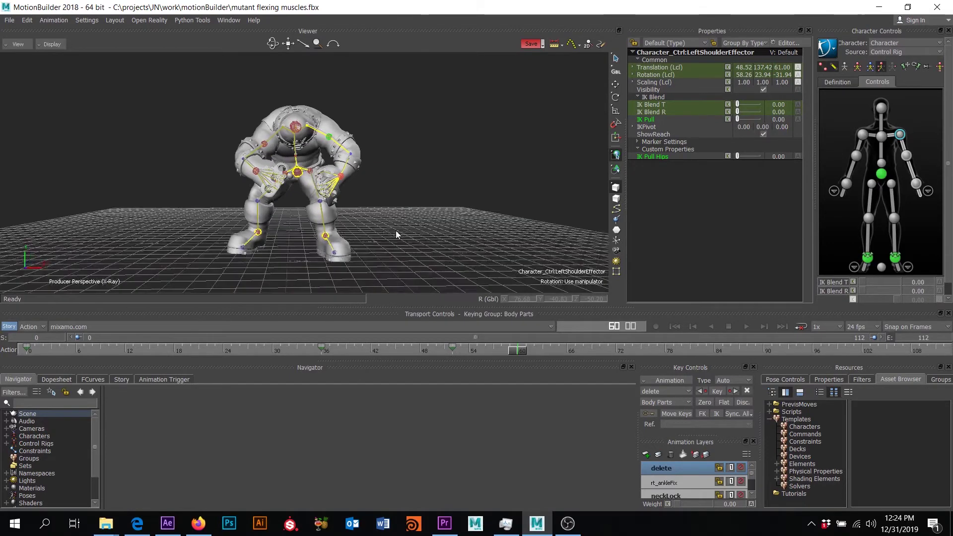
{"action": "scroll", "coordinate": [312, 157], "scroll_direction": "up", "scroll_amount": 3}
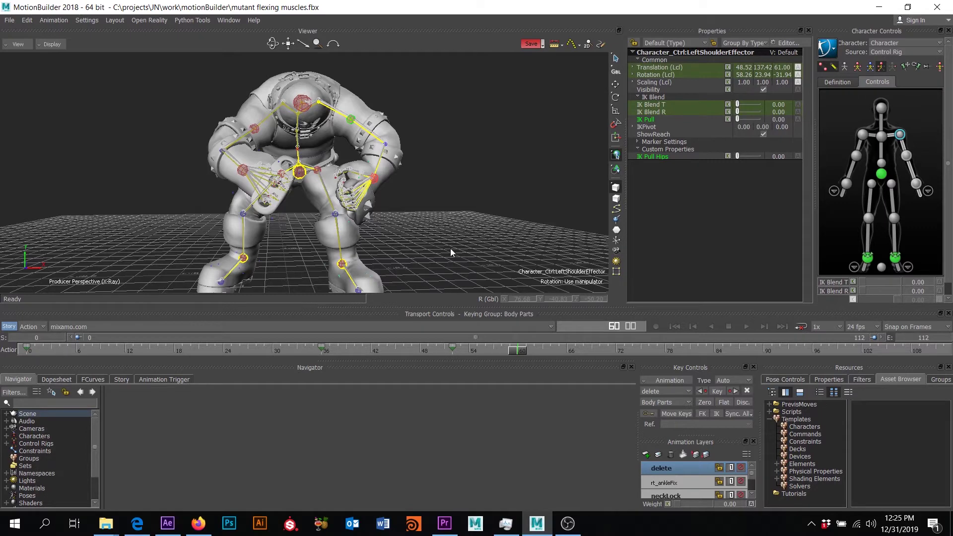
{"action": "left_click_drag", "start_coordinate": [340, 145], "coordinate": [333, 240], "text": "ctrl"}
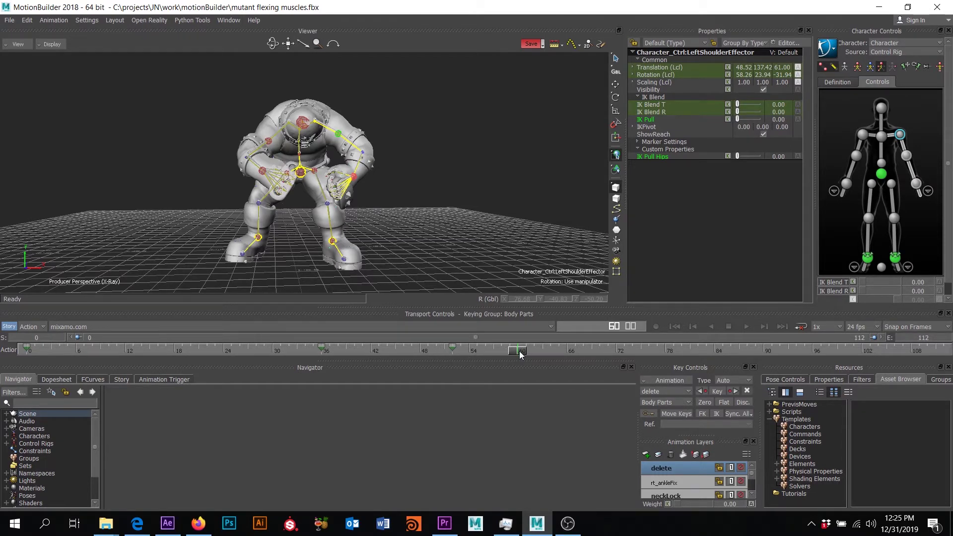
Remove the demonstration animation layer named delete from the layer stack
{"action": "left_click_drag", "start_coordinate": [404, 211], "coordinate": [378, 212], "text": "alt"}
{"action": "scroll", "coordinate": [419, 205], "scroll_direction": "up", "scroll_amount": 5}
{"action": "scroll", "coordinate": [419, 205], "scroll_direction": "down", "scroll_amount": 3}
{"action": "scroll", "coordinate": [401, 210], "scroll_direction": "down", "scroll_amount": 3}
{"action": "middle_click_drag", "start_coordinate": [377, 212], "coordinate": [401, 213]}
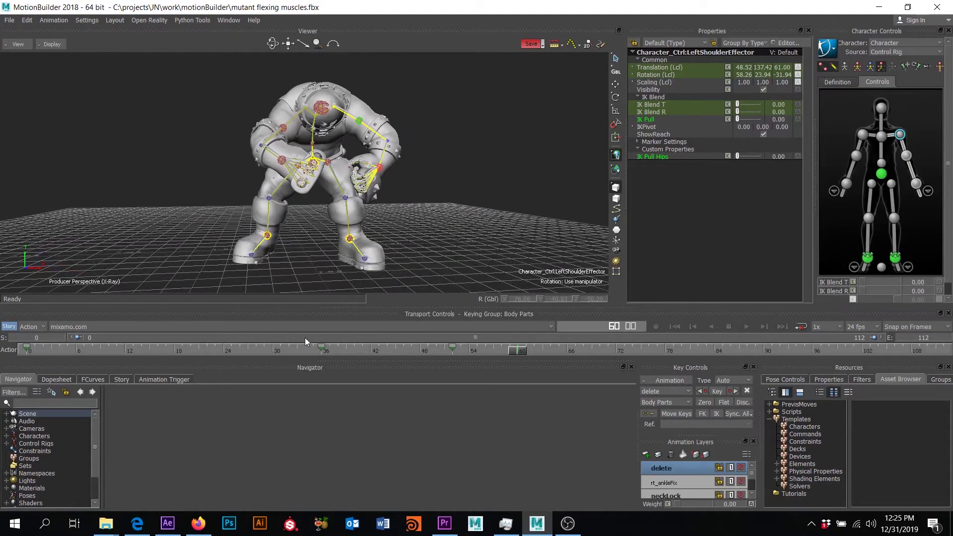
{"action": "left_click", "coordinate": [671, 455]}
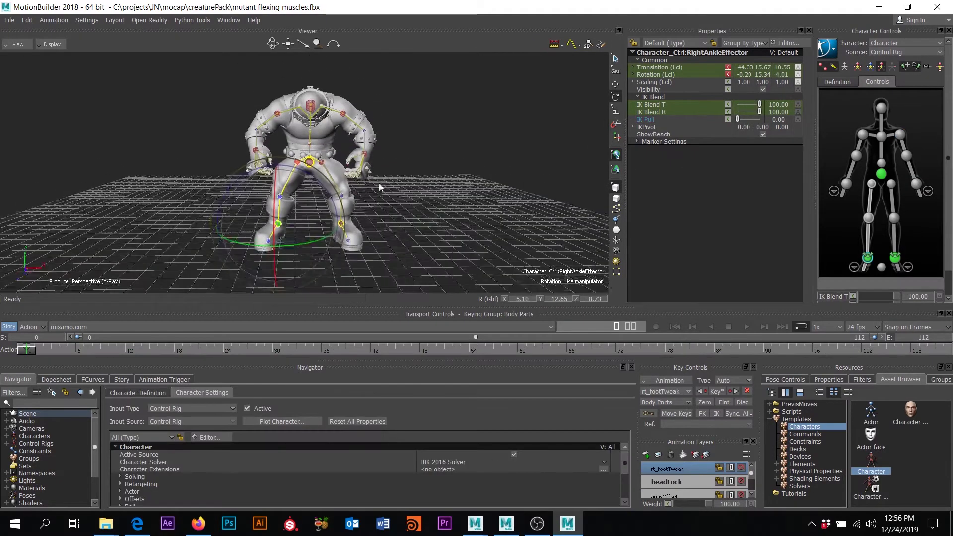
Deselect the right ankle effector and play the finished animation from an angled view, stopping at frame 64
{"action": "left_click_drag", "start_coordinate": [379, 183], "coordinate": [477, 172], "text": "alt"}
{"action": "left_click", "coordinate": [533, 253]}
{"action": "left_click_drag", "start_coordinate": [501, 224], "coordinate": [569, 281], "text": "alt"}
{"action": "left_click", "coordinate": [749, 327]}
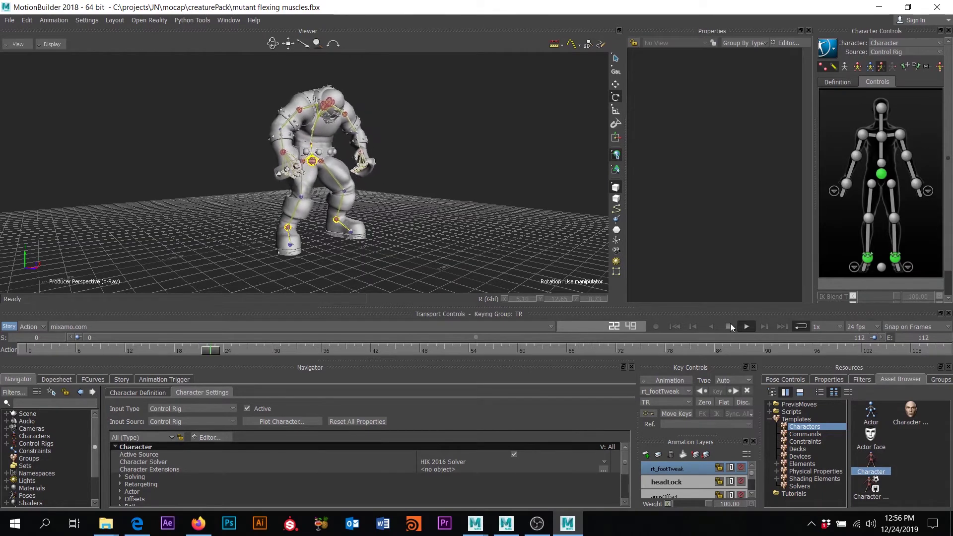
{"action": "left_click", "coordinate": [729, 326]}
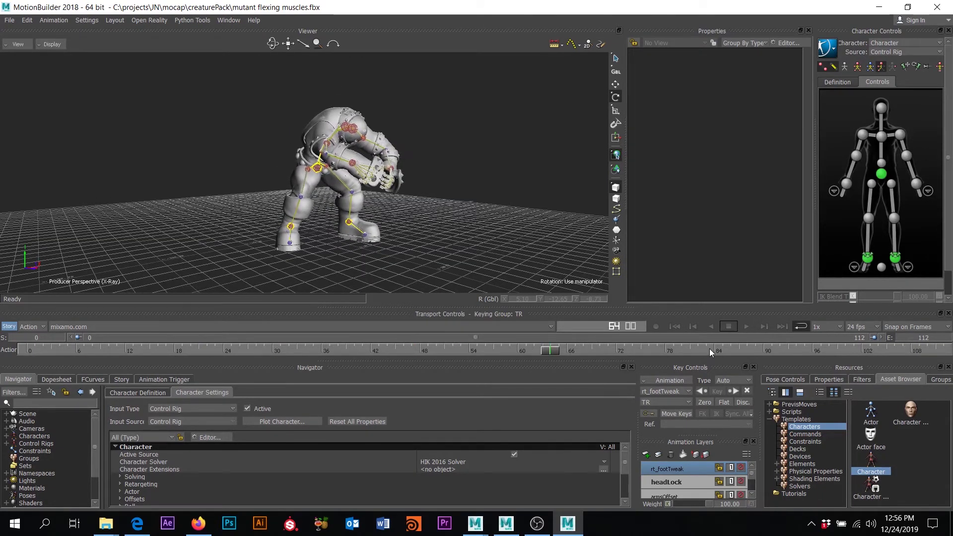
Switch the viewer display from X-Ray to Normal and view the character from the front without the rig
{"action": "left_click", "coordinate": [47, 44]}
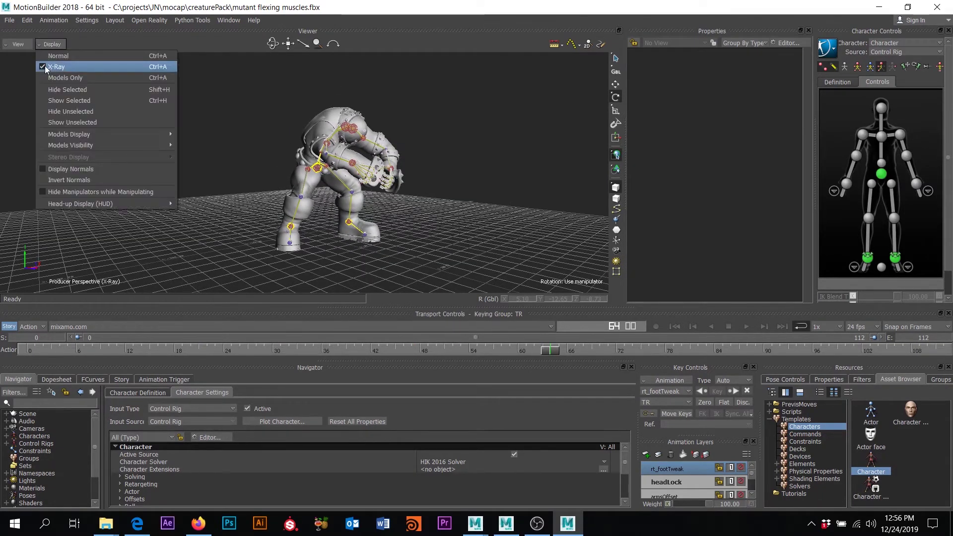
{"action": "left_click", "coordinate": [43, 67]}
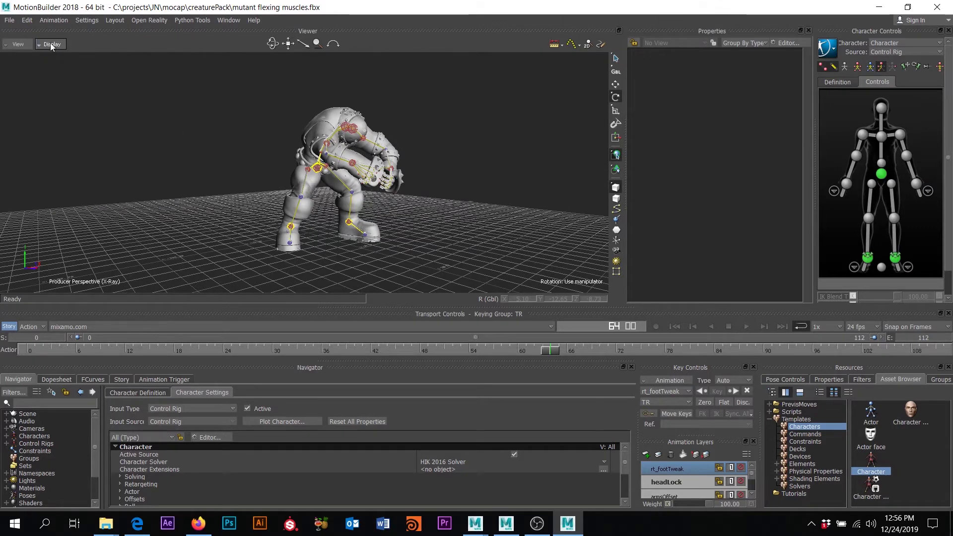
{"action": "left_click", "coordinate": [52, 45]}
{"action": "left_click", "coordinate": [58, 56]}
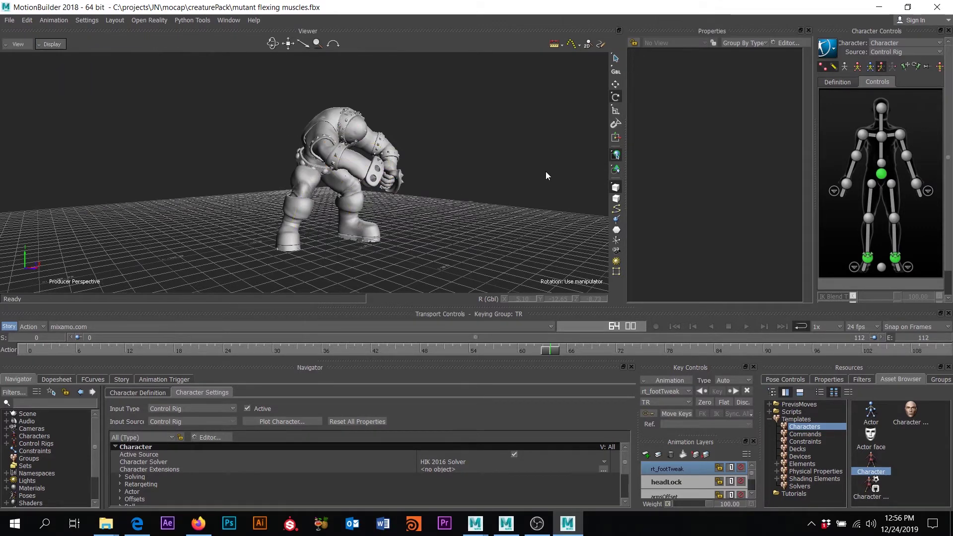
{"action": "left_click_drag", "start_coordinate": [477, 163], "coordinate": [433, 189], "text": "shift"}
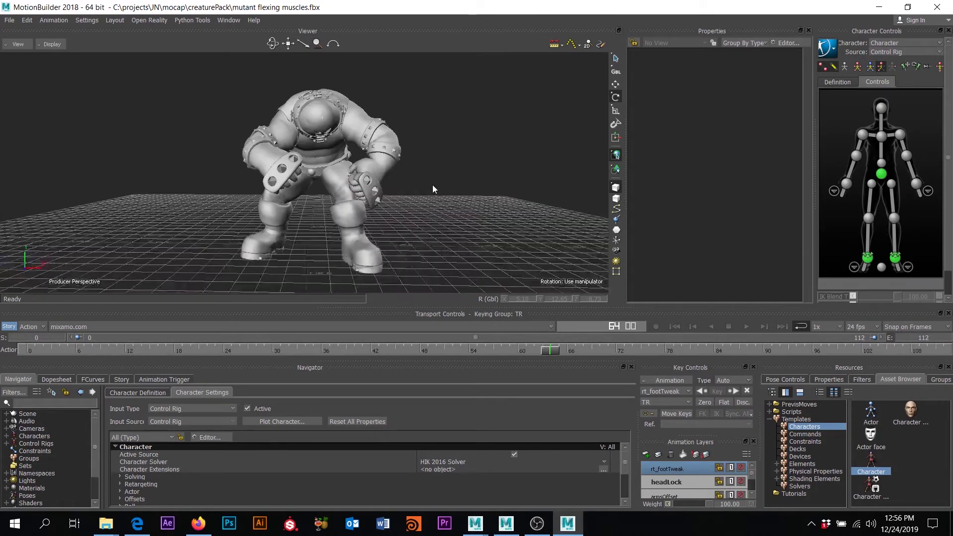
Play the retargeted animation from the front, stop it and return to frame 0
{"action": "left_click", "coordinate": [747, 327]}
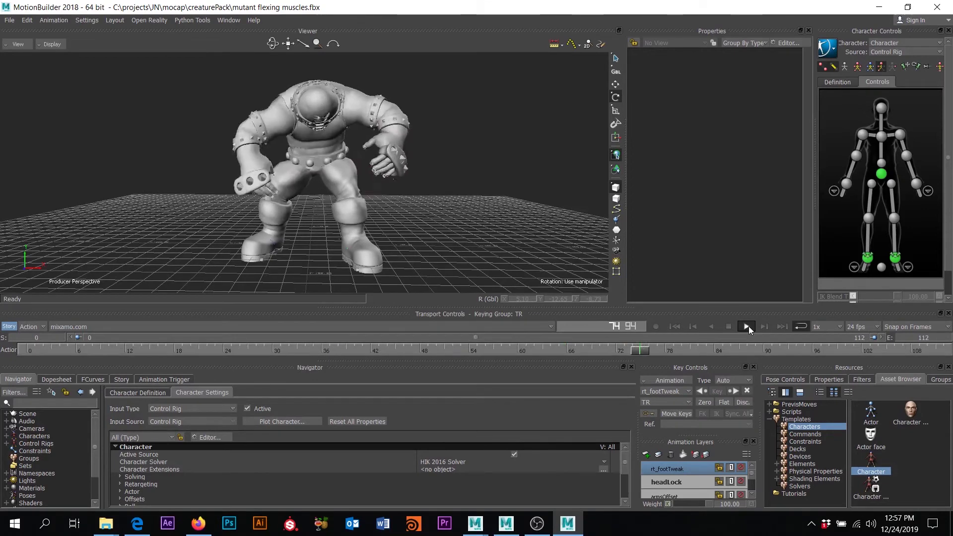
{"action": "left_click", "coordinate": [729, 326]}
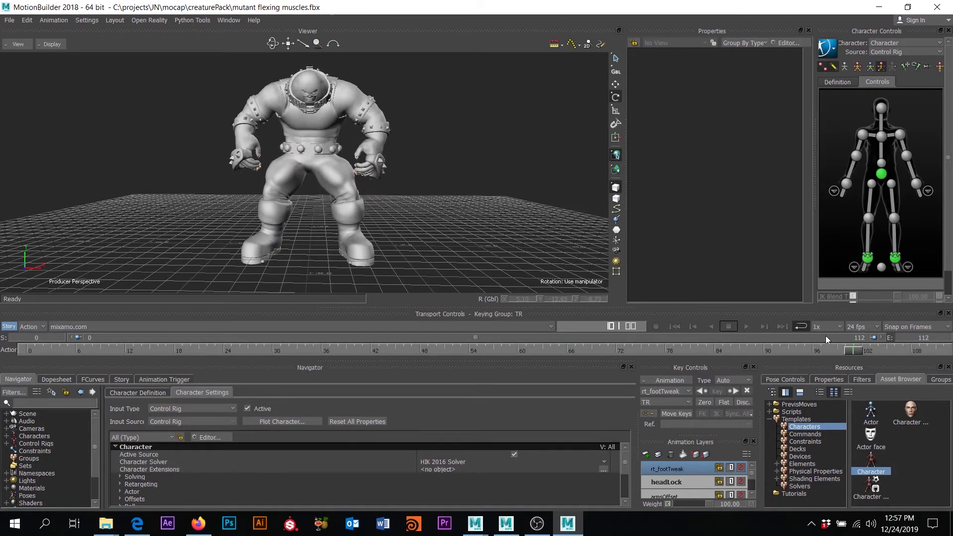
{"action": "left_click", "coordinate": [674, 326]}
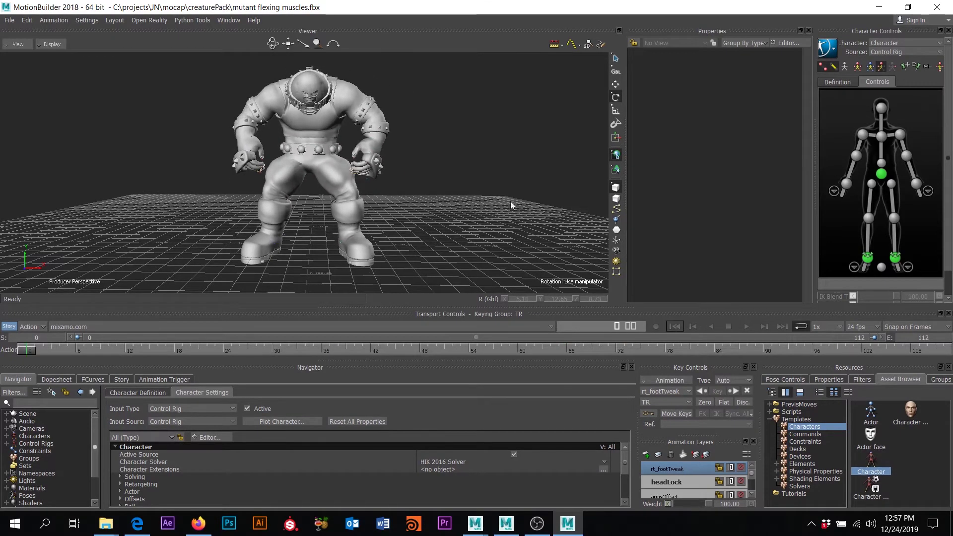
Restore the X-Ray display so the control rig shows through the character, seen from an angle
{"action": "left_click", "coordinate": [52, 47]}
{"action": "left_click", "coordinate": [53, 67]}
{"action": "scroll", "coordinate": [241, 157], "scroll_direction": "down", "scroll_amount": 2}
{"action": "mouse_move", "coordinate": [242, 157]}
{"action": "left_mouse_down", "text": "alt"}
{"action": "mouse_move", "coordinate": [261, 150]}
{"action": "mouse_move", "coordinate": [224, 168]}
{"action": "mouse_move", "coordinate": [235, 179]}
{"action": "mouse_move", "coordinate": [294, 170]}
{"action": "mouse_move", "coordinate": [242, 173]}
{"action": "left_mouse_up", "text": "alt"}
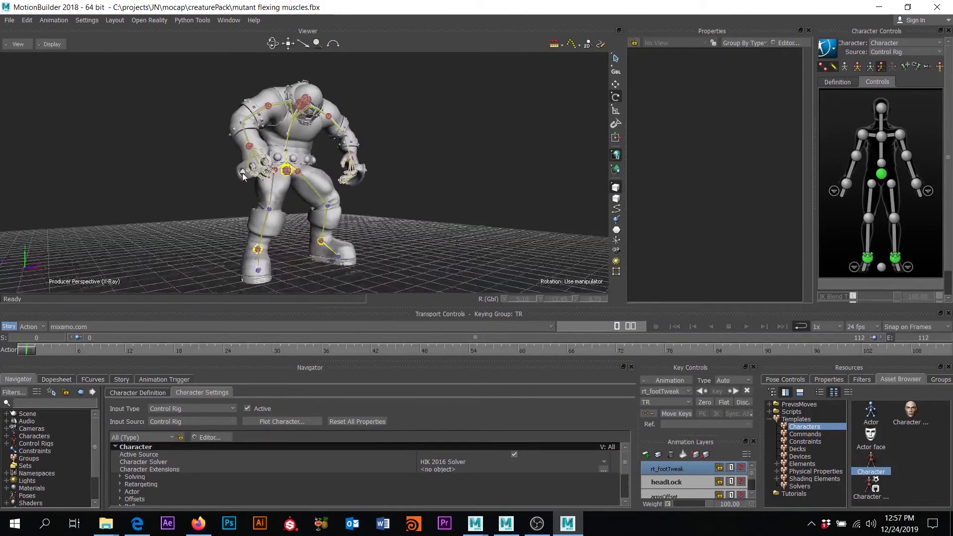
Review the Send to Maya options without sending the scene, and return to the front view
{"action": "left_click", "coordinate": [8, 20]}
{"action": "mouse_move", "coordinate": [54, 98]}
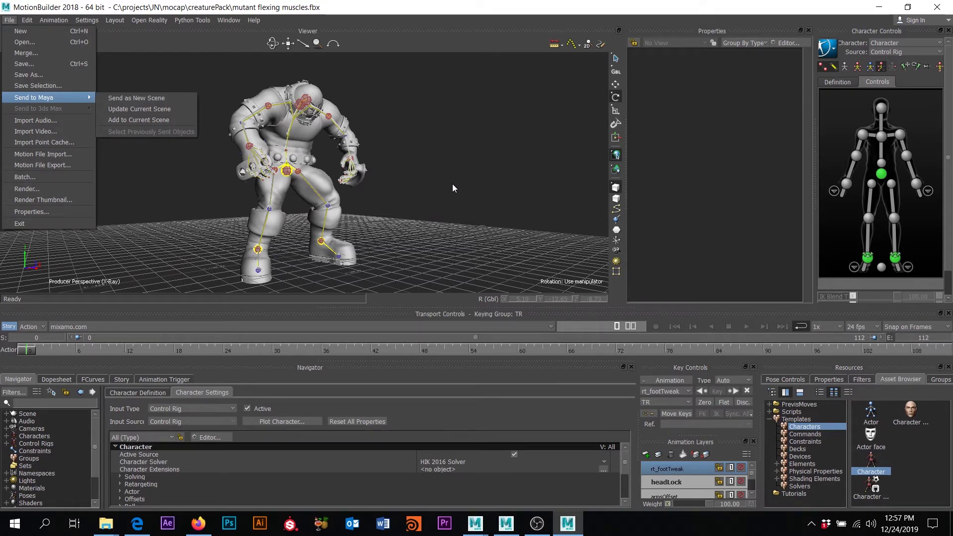
{"action": "left_click", "coordinate": [448, 88]}
{"action": "left_click_drag", "start_coordinate": [455, 151], "coordinate": [400, 182]}
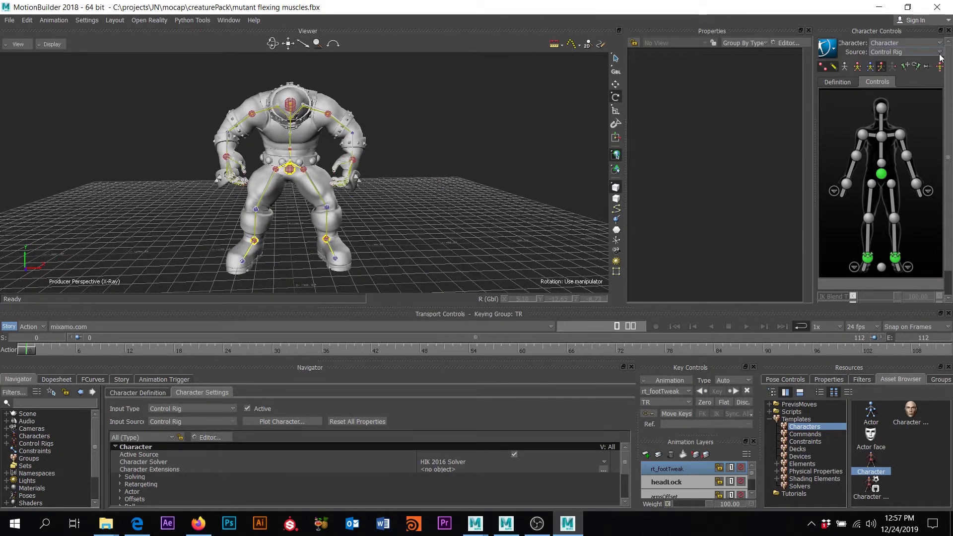
Make Character 1 current and bake its motion to the skeleton at 30 FPS with the Unroll rotation filter
{"action": "left_click", "coordinate": [917, 43]}
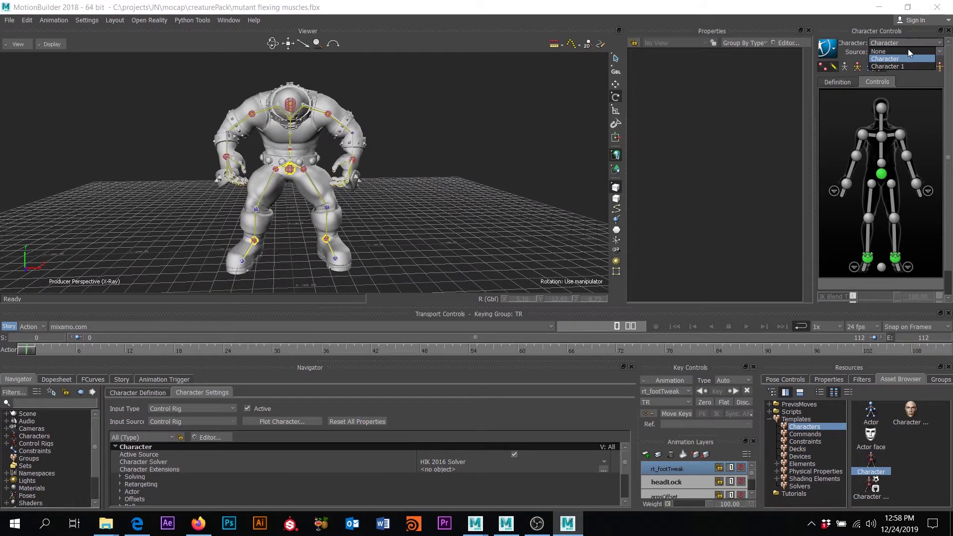
{"action": "left_click", "coordinate": [896, 66]}
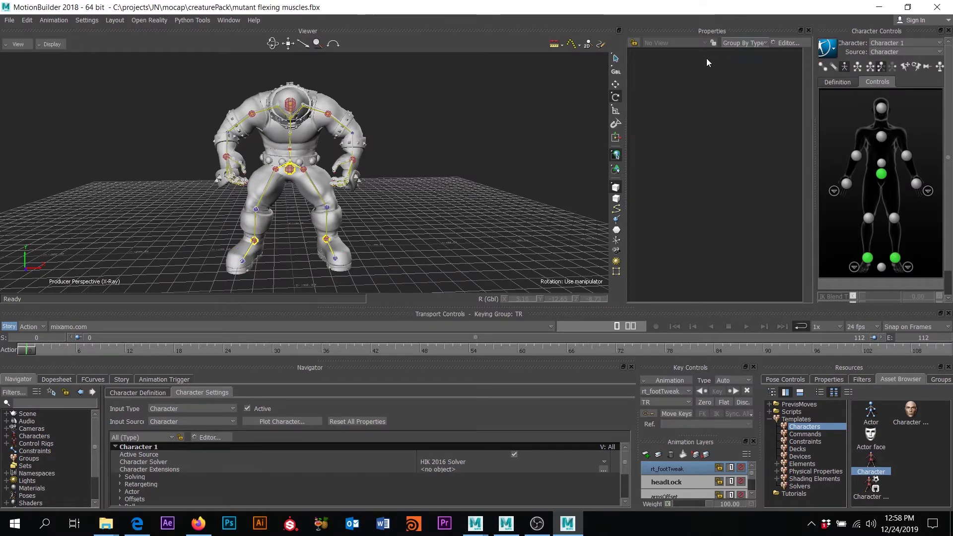
{"action": "left_click", "coordinate": [836, 49]}
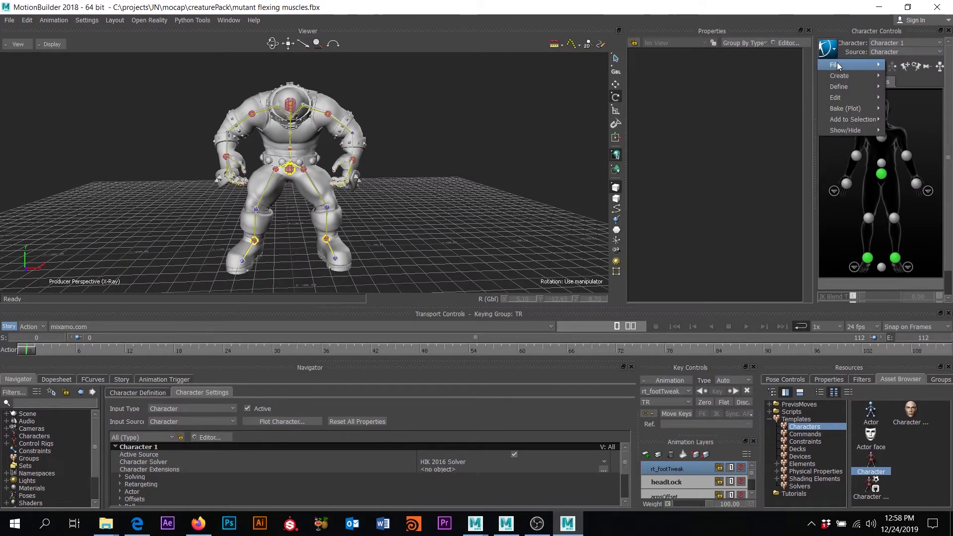
{"action": "mouse_move", "coordinate": [847, 109]}
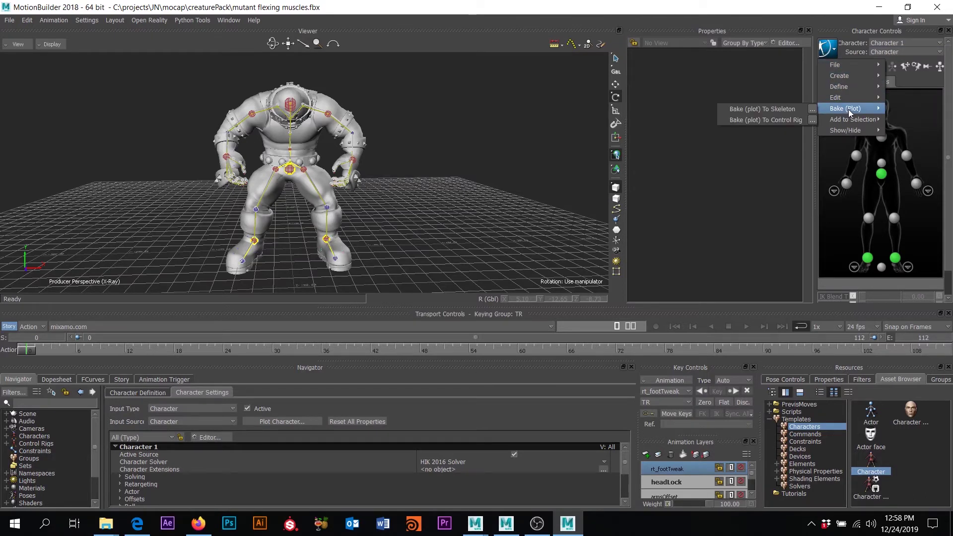
{"action": "left_click", "coordinate": [813, 110]}
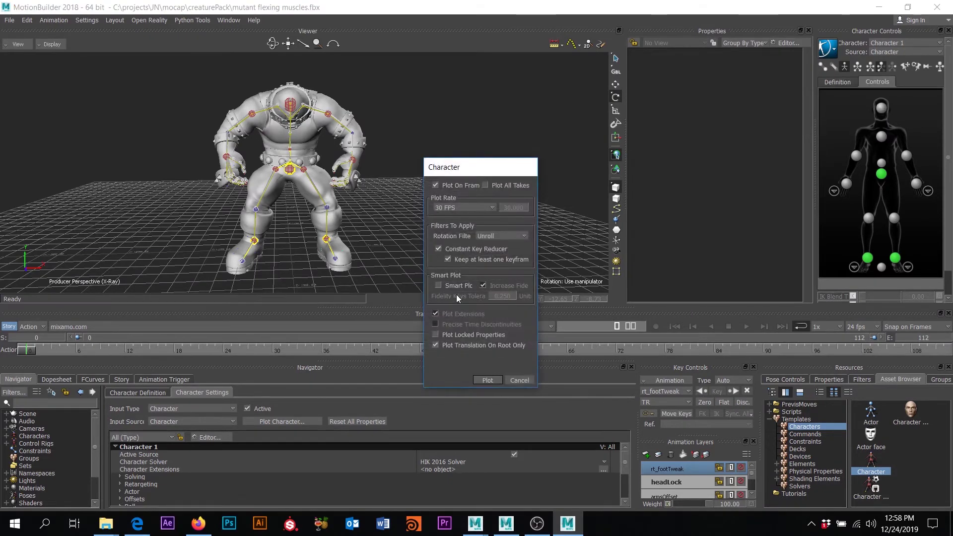
{"action": "left_click", "coordinate": [486, 381]}
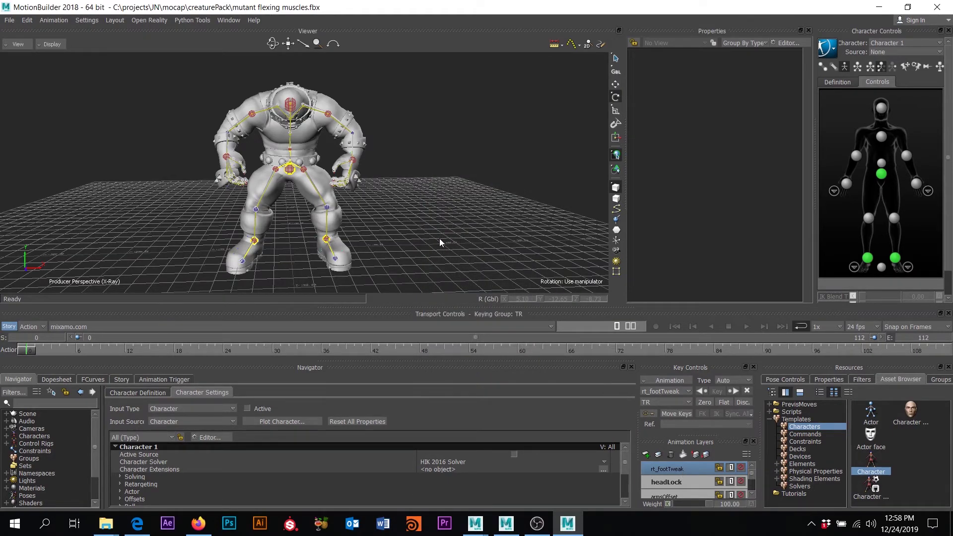
Start a Motion File Export of the baked animation in FBX binary format
{"action": "left_click_drag", "start_coordinate": [433, 209], "coordinate": [469, 211], "text": "alt"}
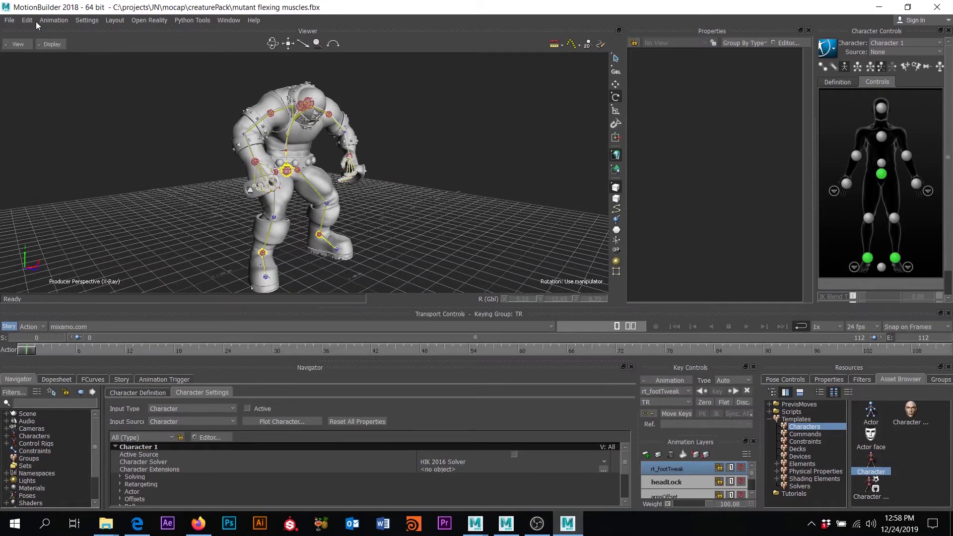
{"action": "left_click", "coordinate": [9, 20]}
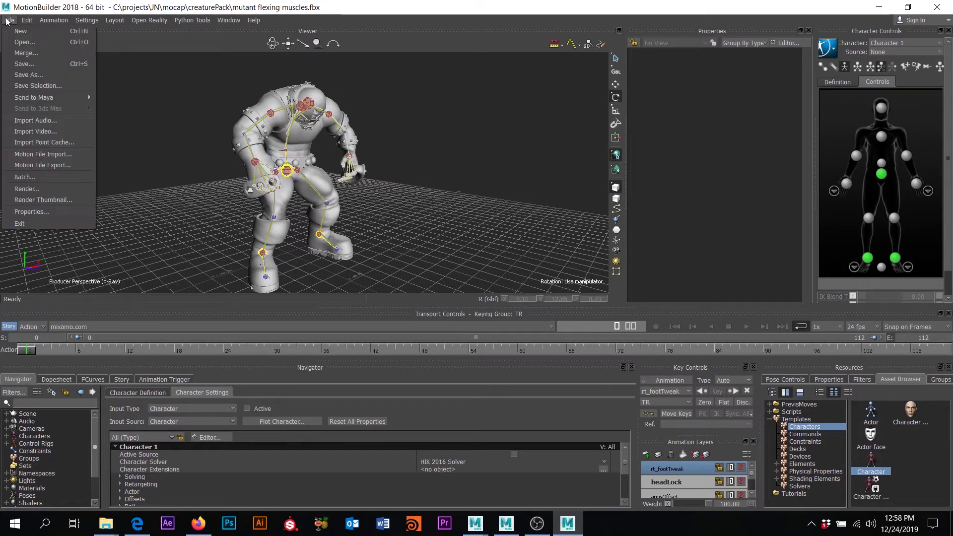
{"action": "left_click", "coordinate": [50, 165]}
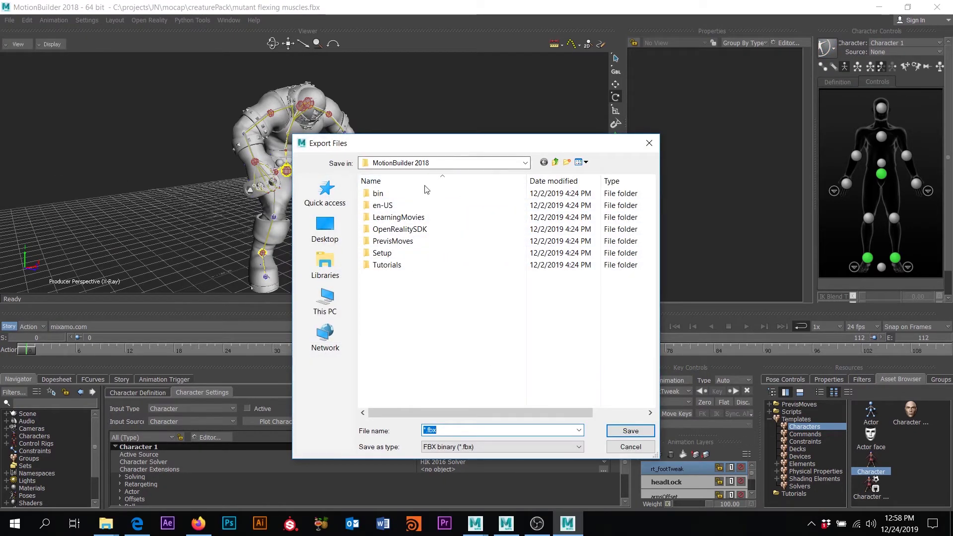
In File Explorer, go up from creaturePack to the mocap folder and copy its path, C:\projects\JN\mocap
{"action": "mouse_move", "coordinate": [105, 524]}
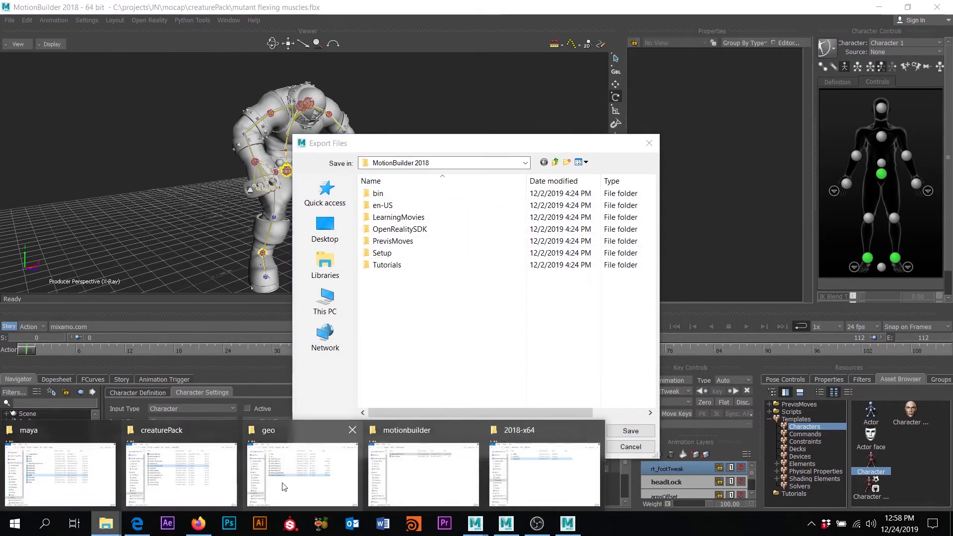
{"action": "mouse_move", "coordinate": [288, 487]}
{"action": "mouse_move", "coordinate": [425, 491]}
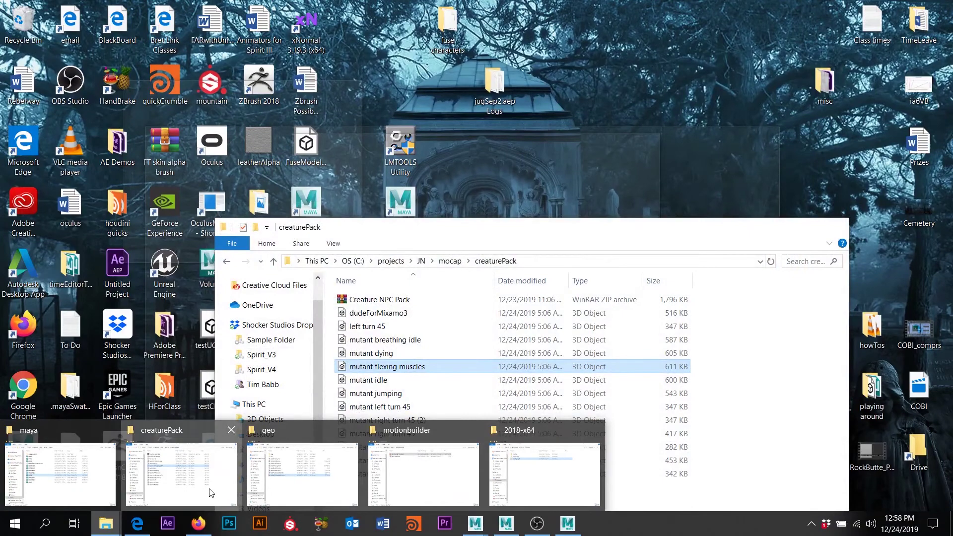
{"action": "left_click", "coordinate": [210, 492]}
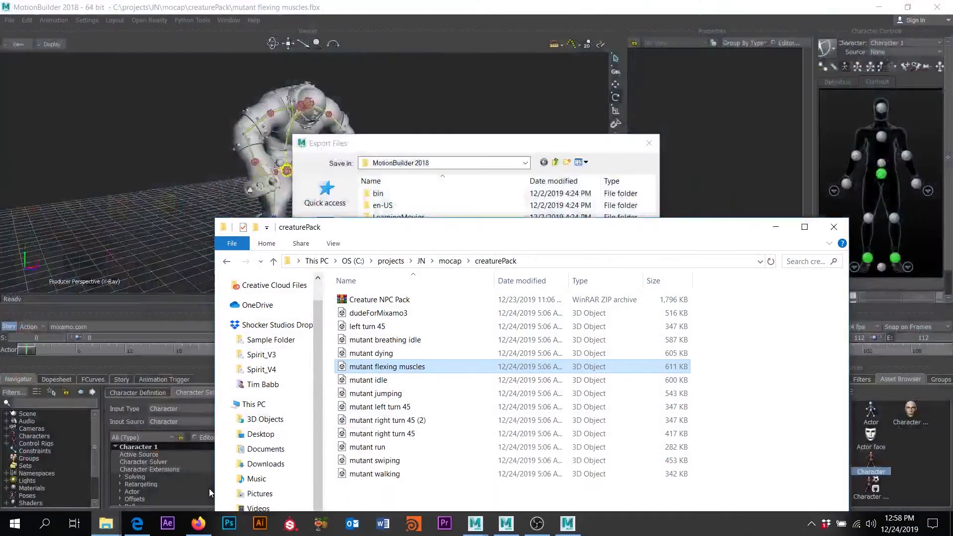
{"action": "left_click", "coordinate": [450, 260]}
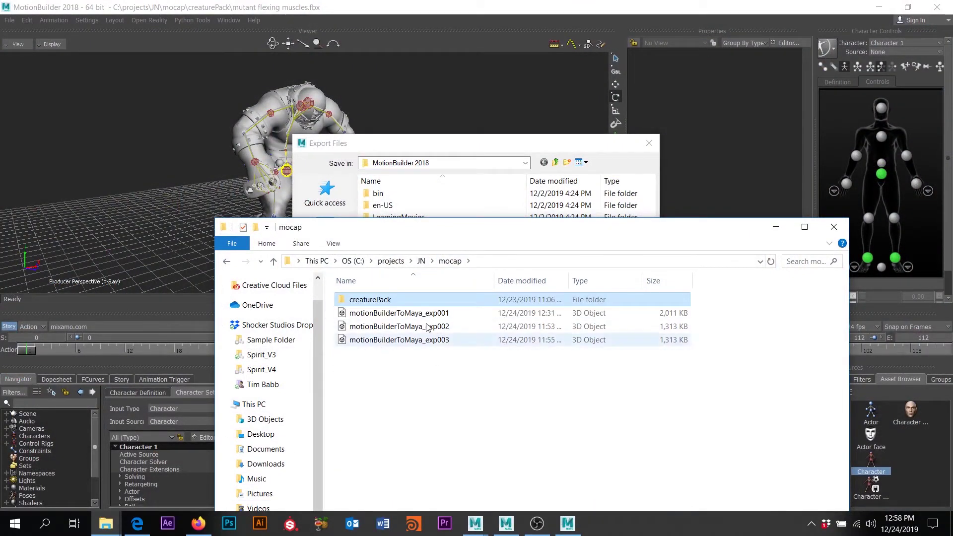
{"action": "left_click_drag", "start_coordinate": [496, 226], "coordinate": [481, 190]}
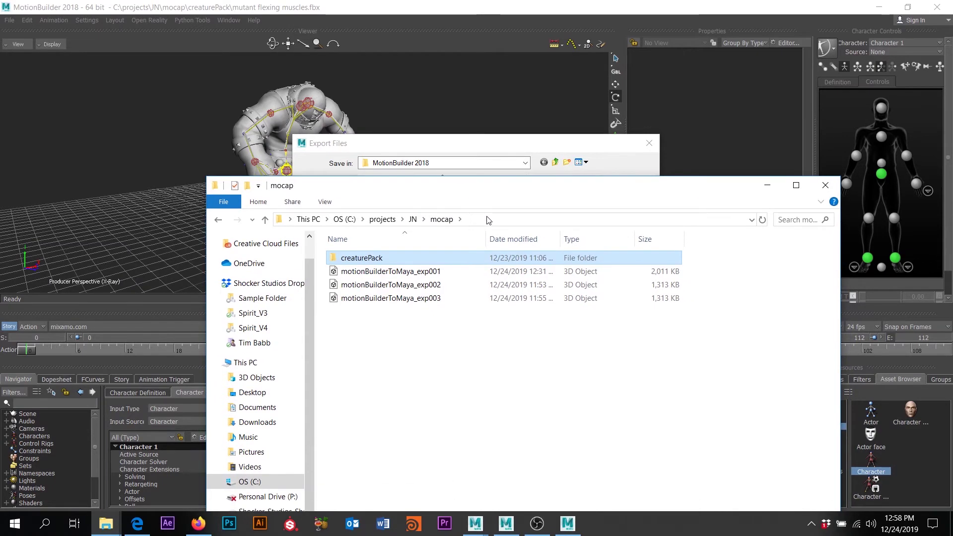
{"action": "left_click", "coordinate": [502, 219]}
{"action": "key", "text": "ctrl+c"}
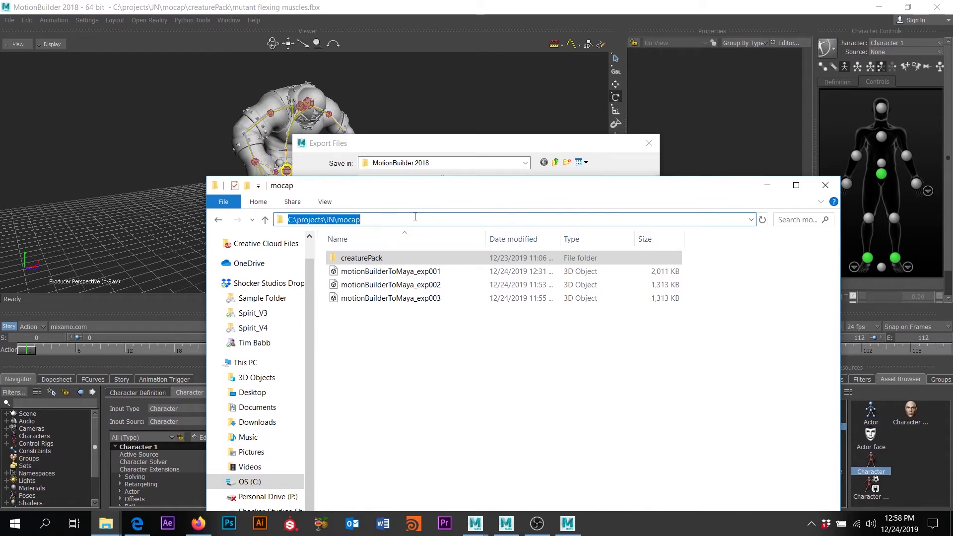
Try to use the copied mocap folder path as the export's save location
{"action": "left_click", "coordinate": [448, 161]}
{"action": "left_click", "coordinate": [449, 163]}
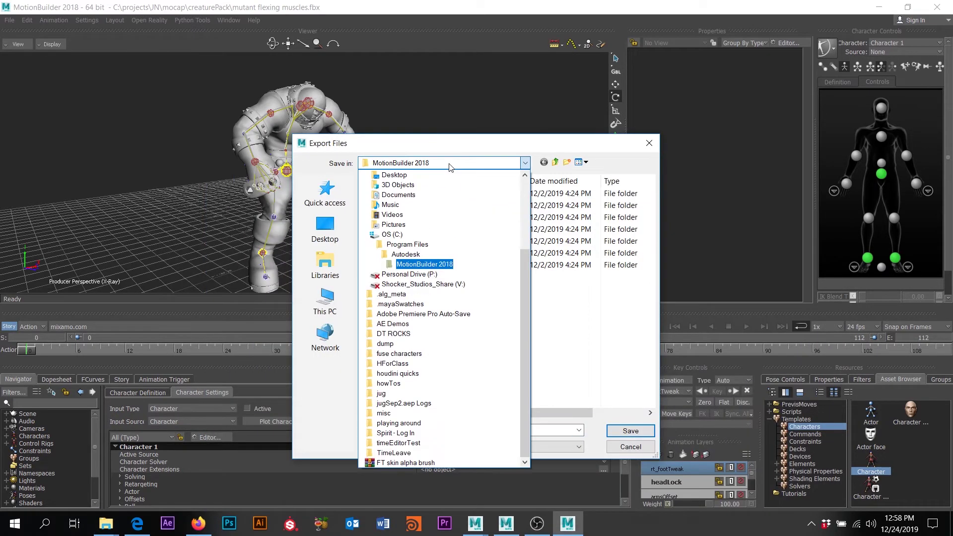
{"action": "left_click", "coordinate": [449, 164]}
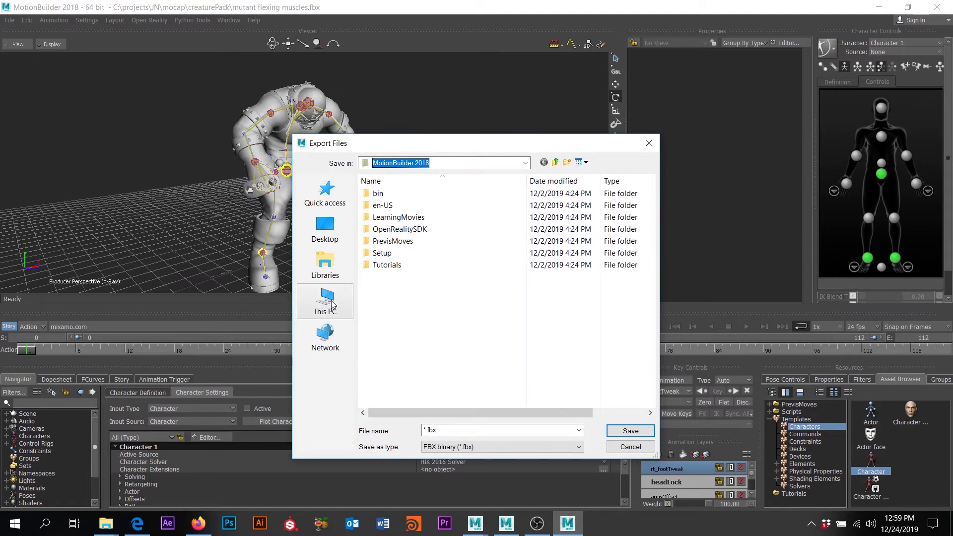
Browse to C:\projects\JN\mocap as the save folder for the motion file export
{"action": "left_click", "coordinate": [347, 297]}
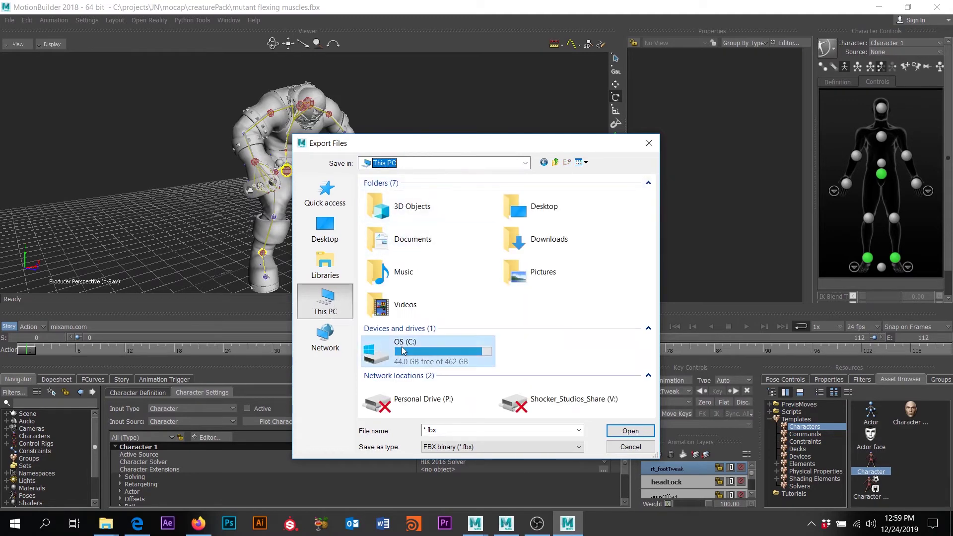
{"action": "double_click", "coordinate": [402, 347]}
{"action": "scroll", "coordinate": [402, 349], "scroll_direction": "down", "scroll_amount": 1}
{"action": "double_click", "coordinate": [402, 348]}
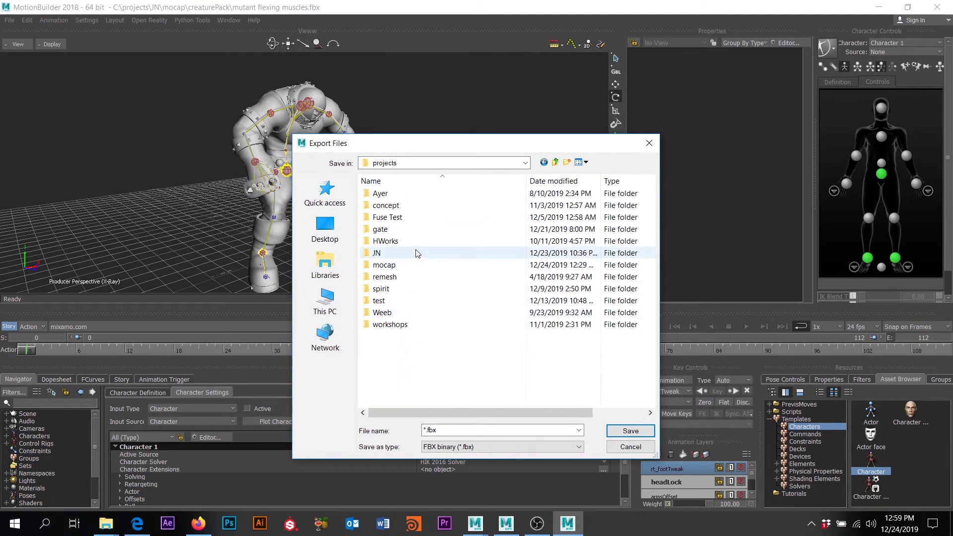
{"action": "double_click", "coordinate": [415, 253]}
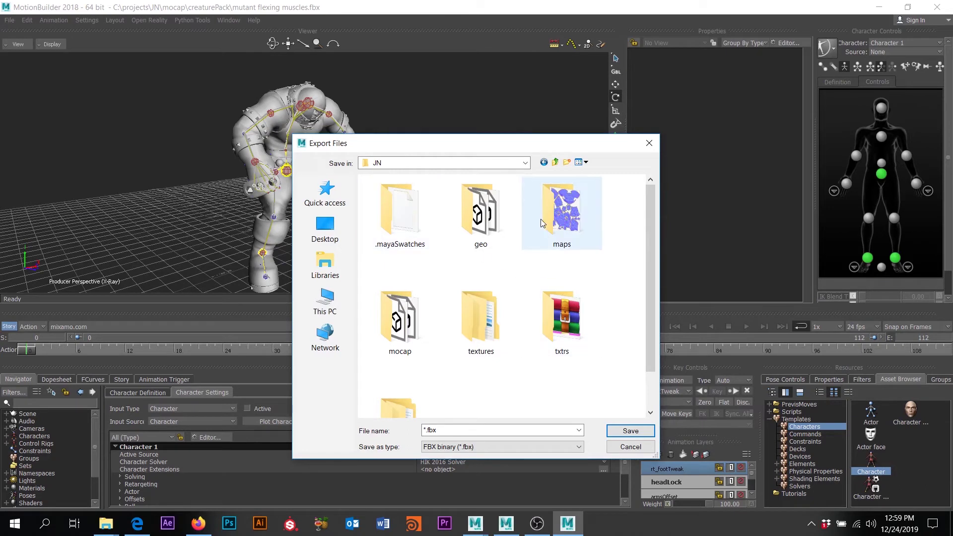
{"action": "left_click", "coordinate": [567, 218]}
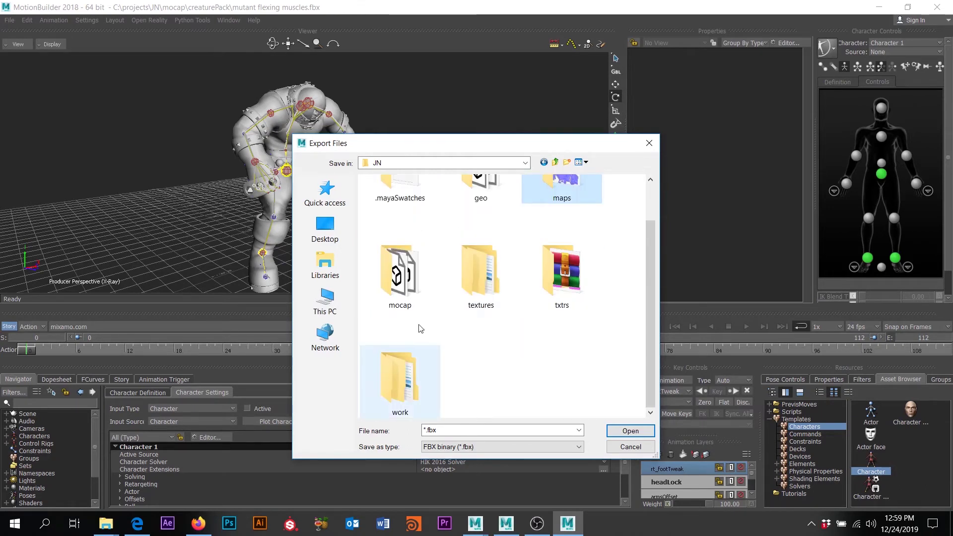
{"action": "double_click", "coordinate": [401, 278]}
Name the file motionBuilderToMaya_exp004, based on the existing exp003 name, and export the mixamo.com take
{"action": "left_click", "coordinate": [430, 231]}
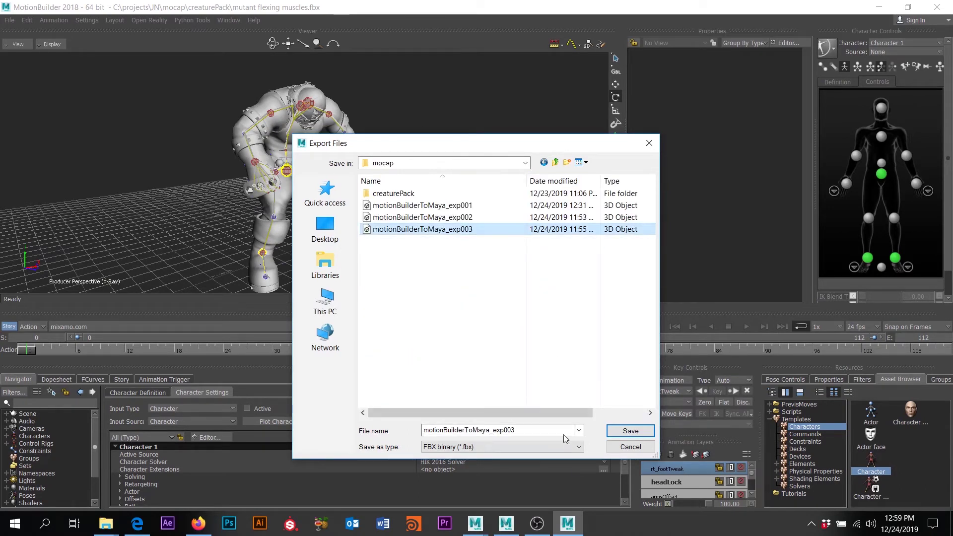
{"action": "left_click", "coordinate": [518, 430]}
{"action": "left_click", "coordinate": [514, 430]}
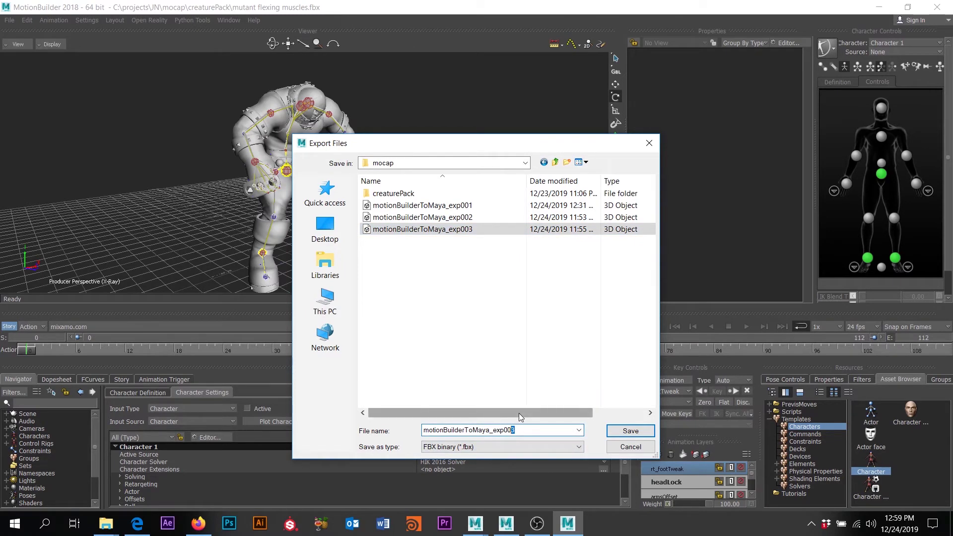
{"action": "key", "text": "Return"}
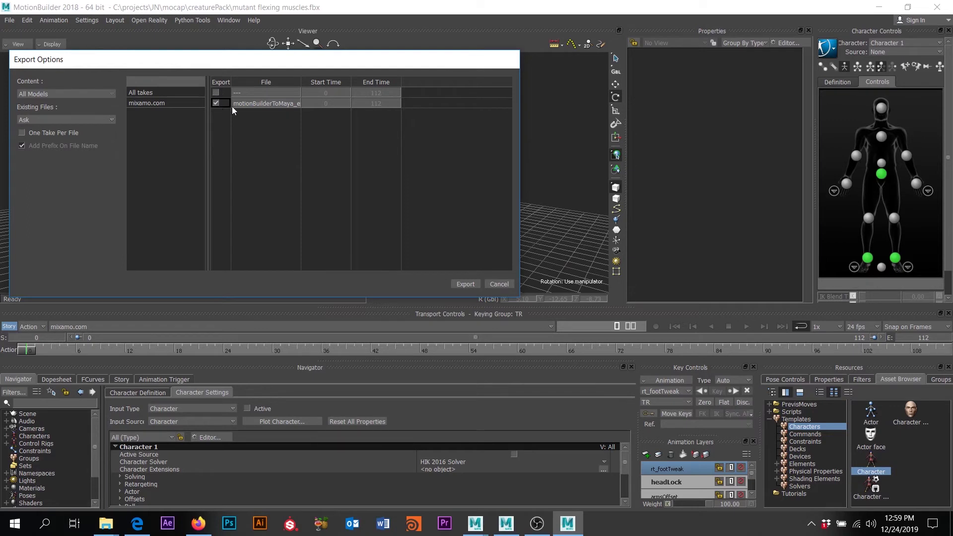
{"action": "left_click_drag", "start_coordinate": [522, 134], "coordinate": [582, 134]}
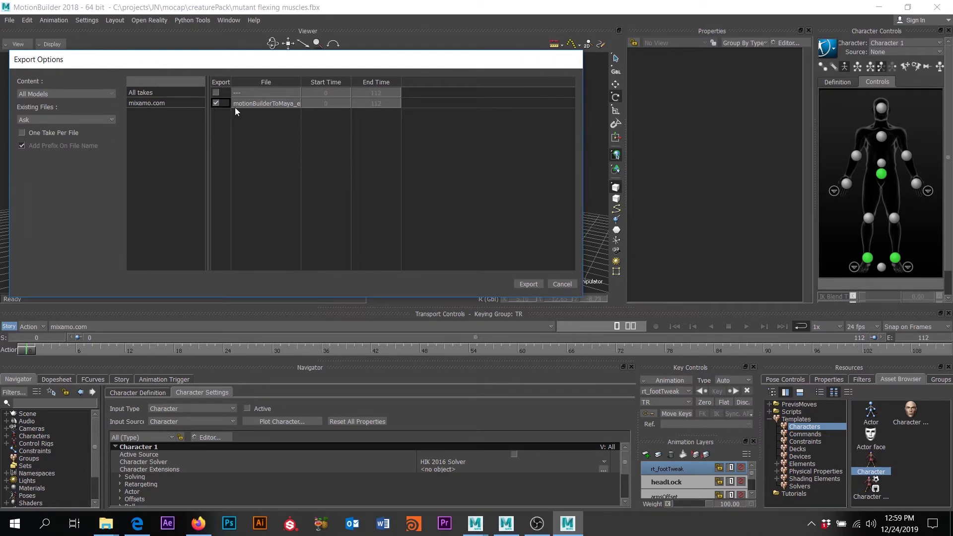
{"action": "left_click", "coordinate": [529, 285]}
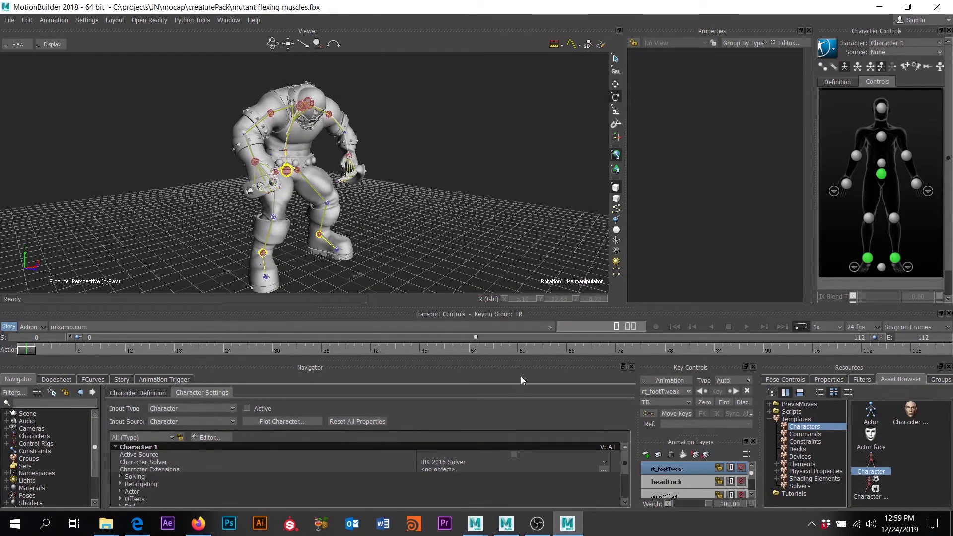
Switch to the untitled scene in Maya 2020 and minimize the Script Editor
{"action": "mouse_move", "coordinate": [478, 527]}
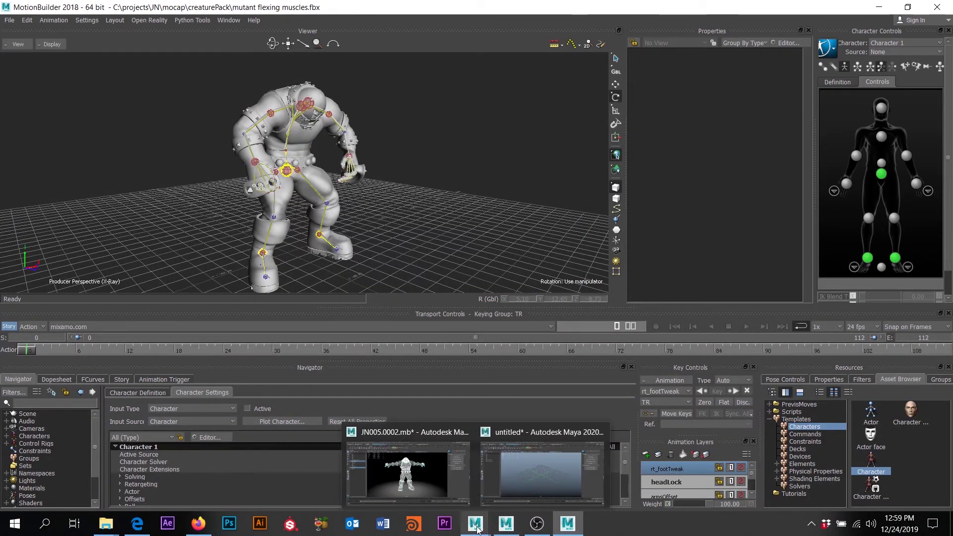
{"action": "left_click", "coordinate": [510, 476]}
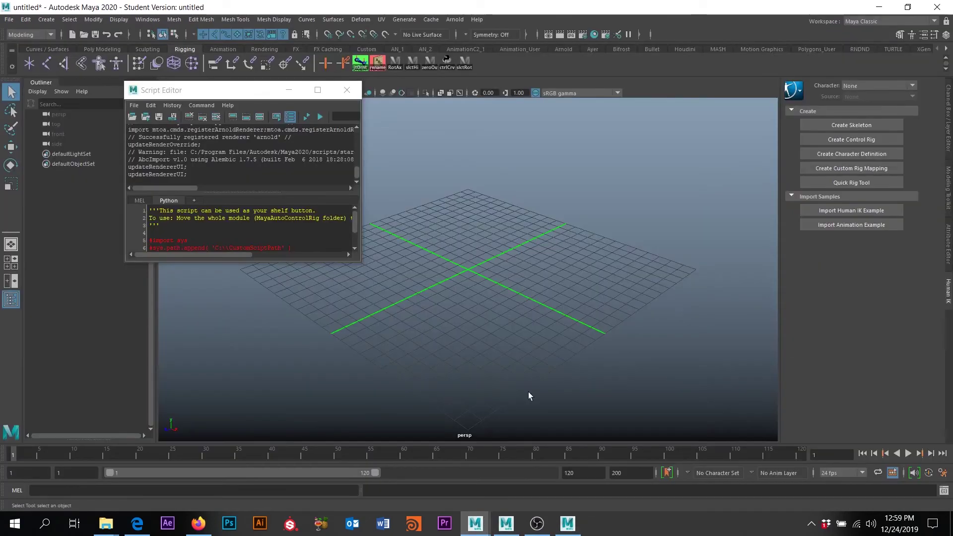
{"action": "left_click", "coordinate": [290, 89]}
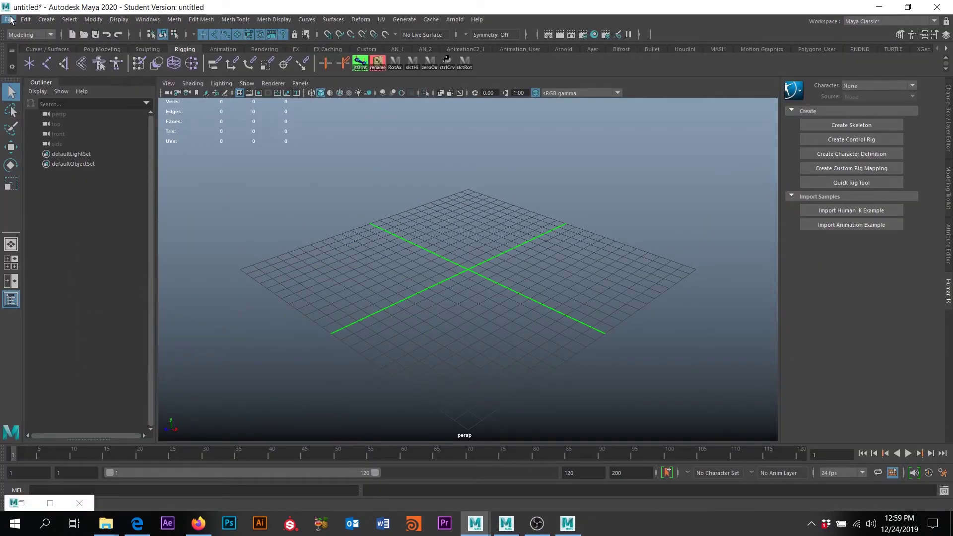
Import motionBuilderToMaya_exp004.fbx from C:\projects\JN\mocap into the scene
{"action": "left_click", "coordinate": [9, 20]}
{"action": "left_click", "coordinate": [47, 126]}
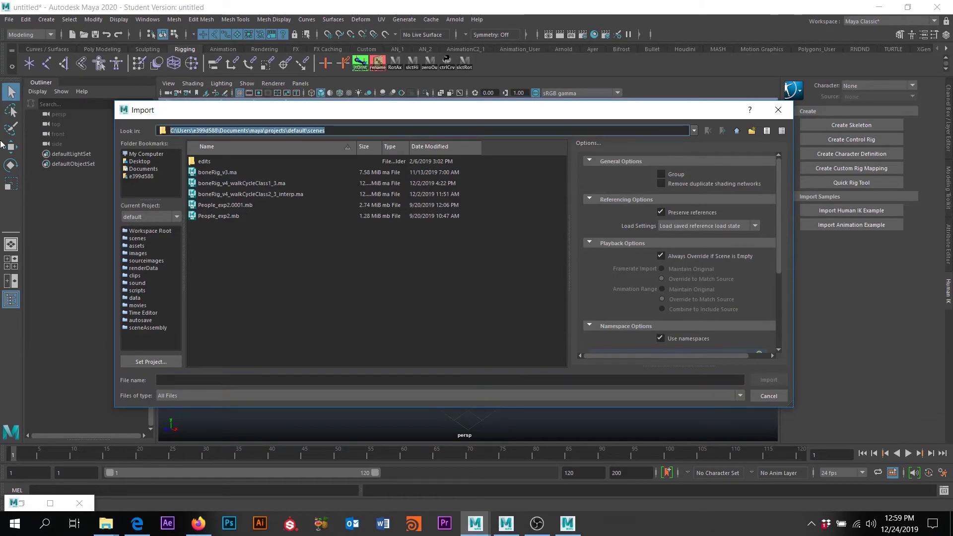
{"action": "key", "text": "ctrl+v"}
{"action": "key", "text": "Return"}
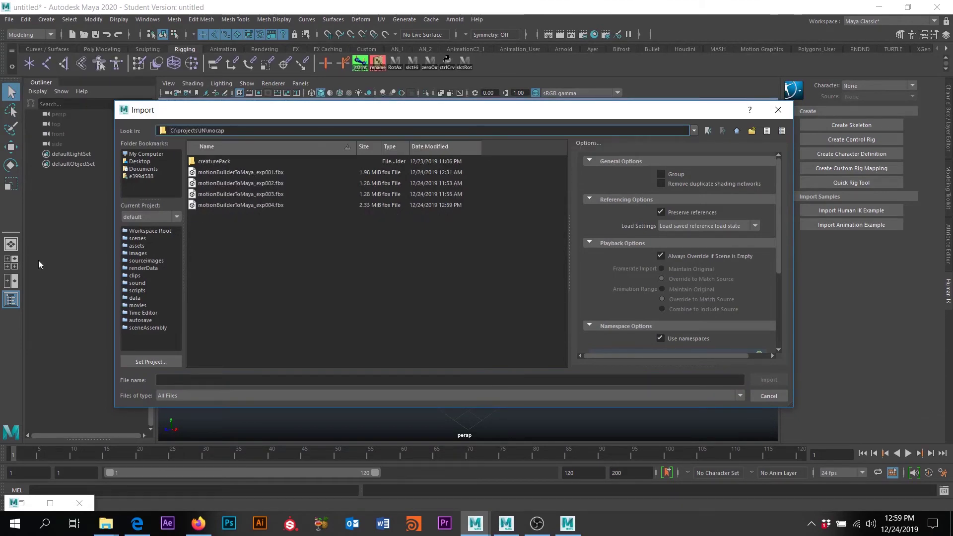
{"action": "double_click", "coordinate": [276, 205]}
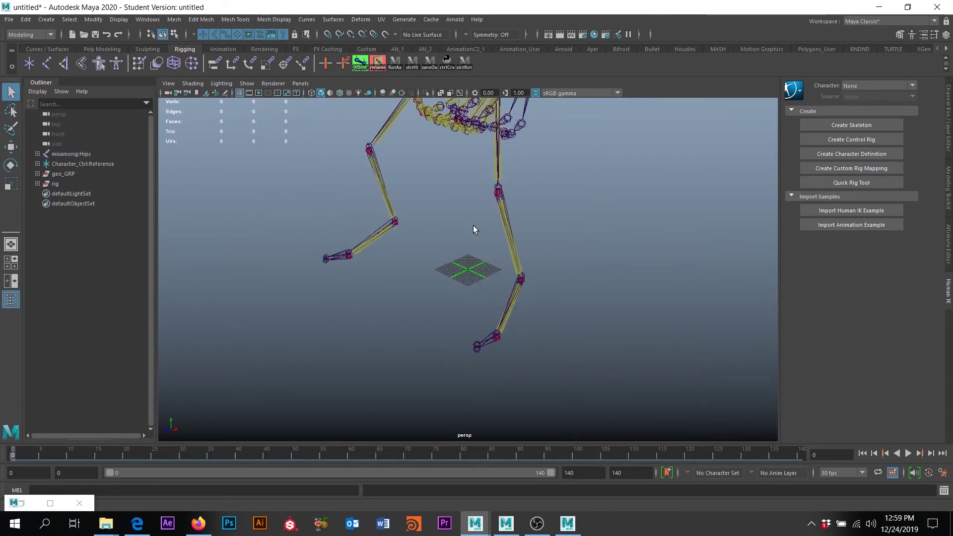
Examine the imported overlapping skeletons and top-level groups to tell the character's own rig joints from the extra nodes
{"action": "scroll", "coordinate": [474, 230], "scroll_direction": "down", "scroll_amount": 6}
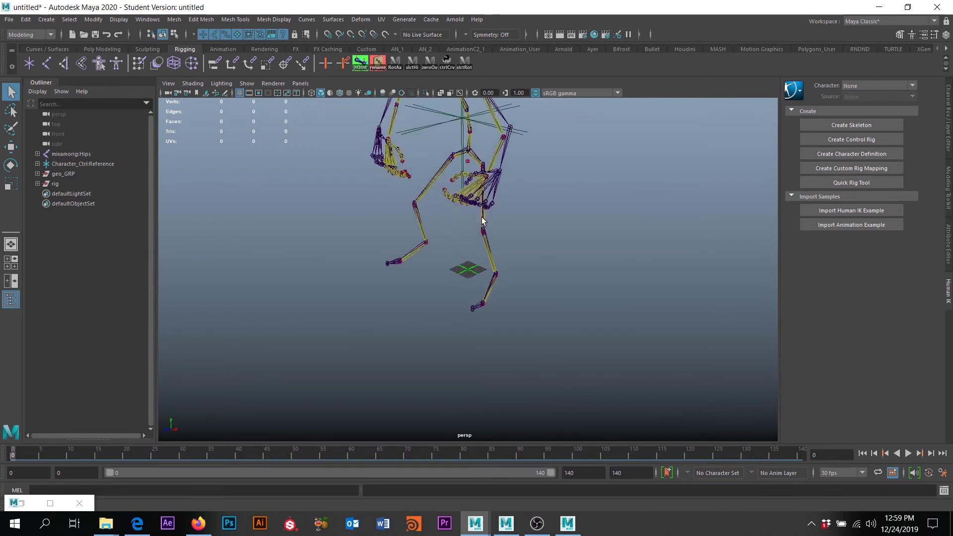
{"action": "left_click_drag", "start_coordinate": [482, 220], "coordinate": [548, 241], "text": "alt"}
{"action": "left_click", "coordinate": [64, 164]}
{"action": "left_click", "coordinate": [65, 174]}
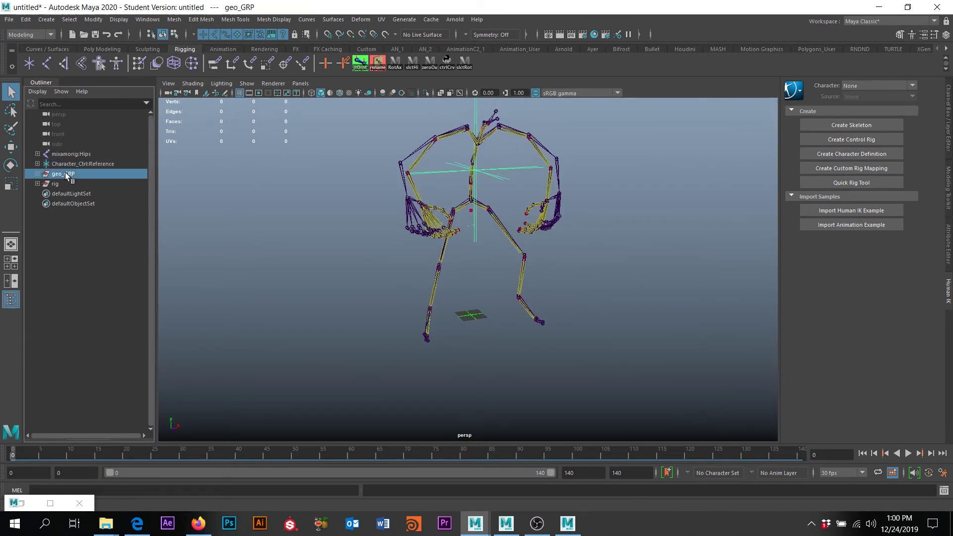
{"action": "left_click_drag", "start_coordinate": [370, 192], "coordinate": [381, 195], "text": "alt"}
{"action": "right_click_drag", "start_coordinate": [380, 196], "coordinate": [442, 206], "text": "alt"}
{"action": "middle_click_drag", "start_coordinate": [442, 207], "coordinate": [447, 232], "text": "alt"}
{"action": "left_click_drag", "start_coordinate": [446, 232], "coordinate": [485, 210], "text": "alt"}
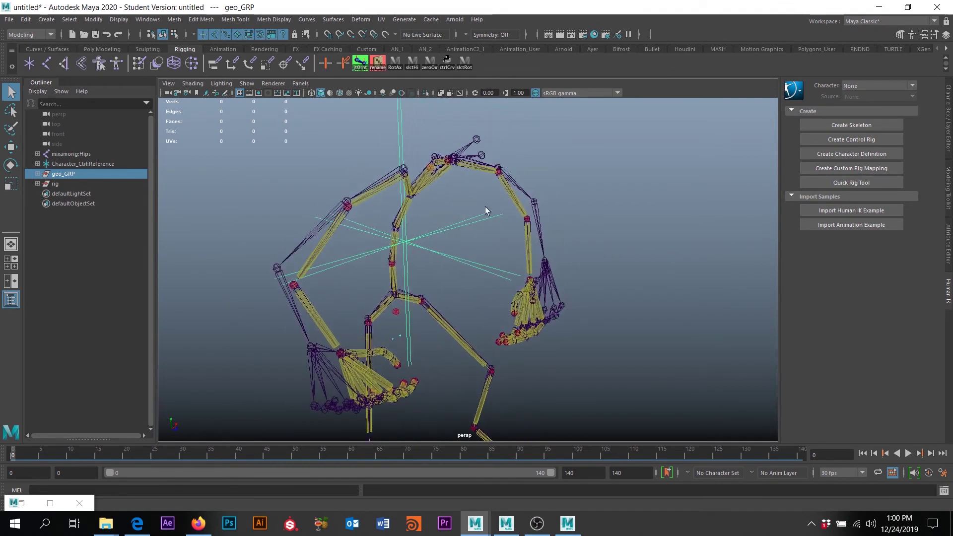
{"action": "left_click", "coordinate": [435, 159]}
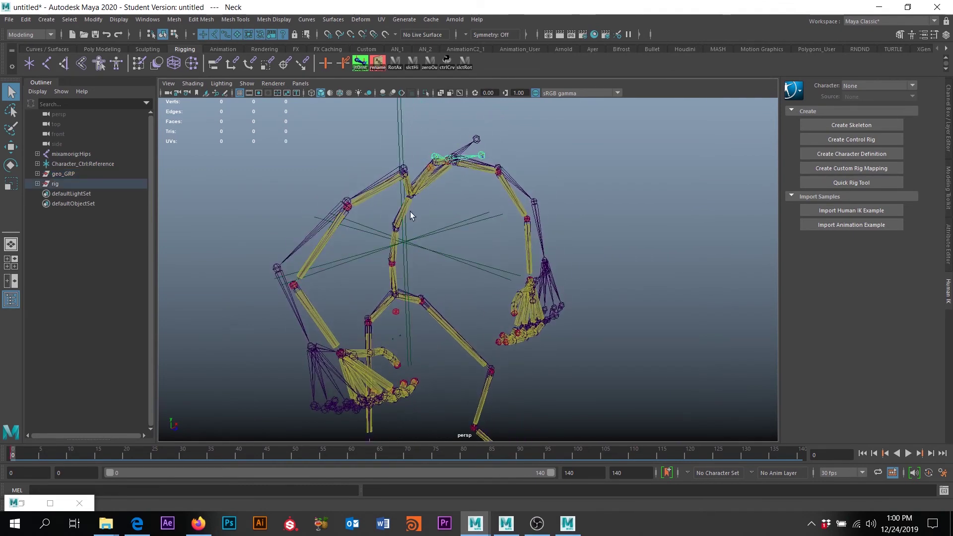
{"action": "left_click_drag", "start_coordinate": [412, 214], "coordinate": [516, 106], "text": "alt"}
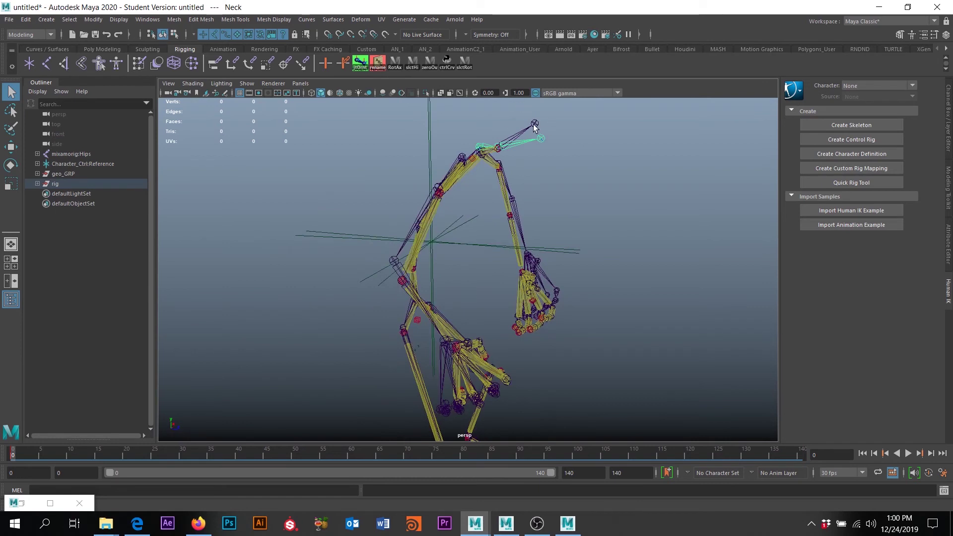
Delete mixamorig:Hips, Character_Ctrl:Reference and geo_GRP so that only the rig group is kept
{"action": "left_click", "coordinate": [82, 155]}
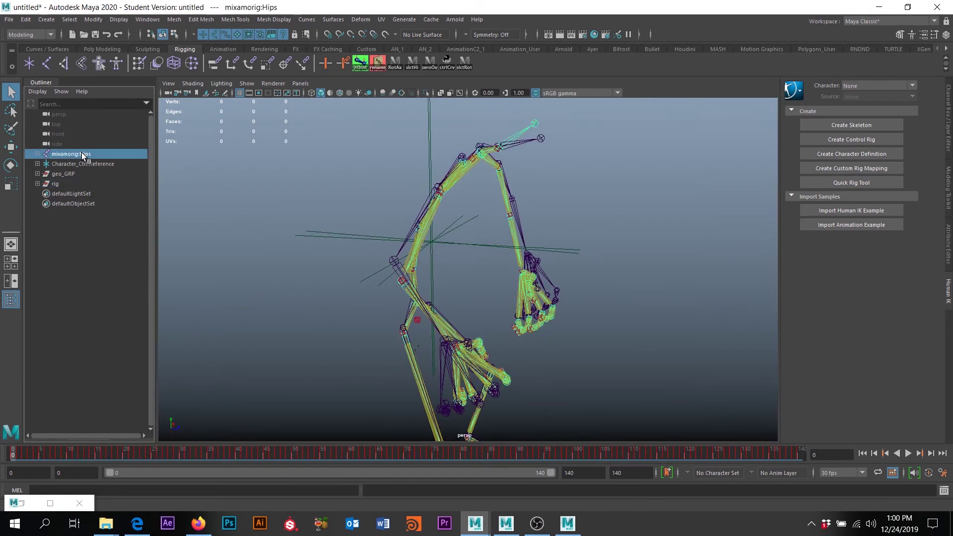
{"action": "left_click", "coordinate": [67, 172], "text": "shift"}
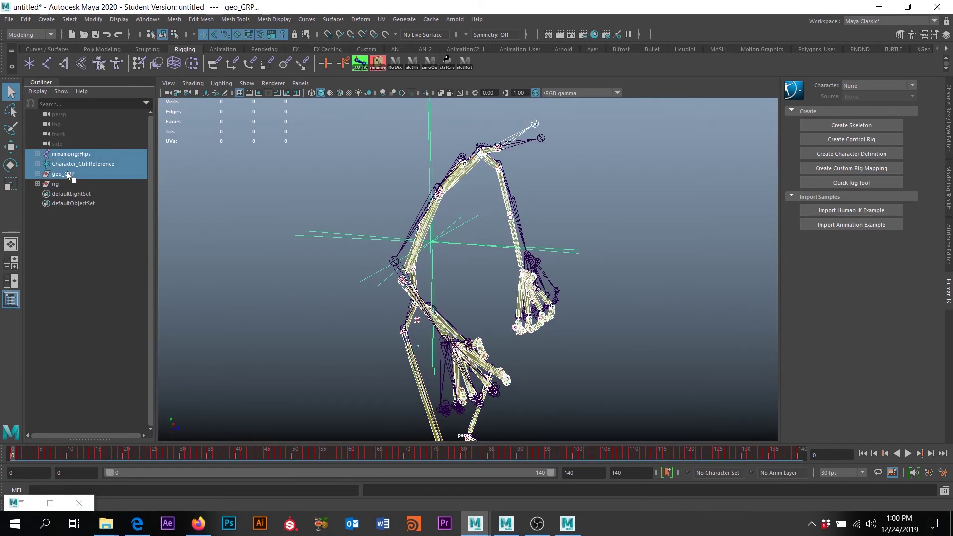
{"action": "key", "text": "Delete"}
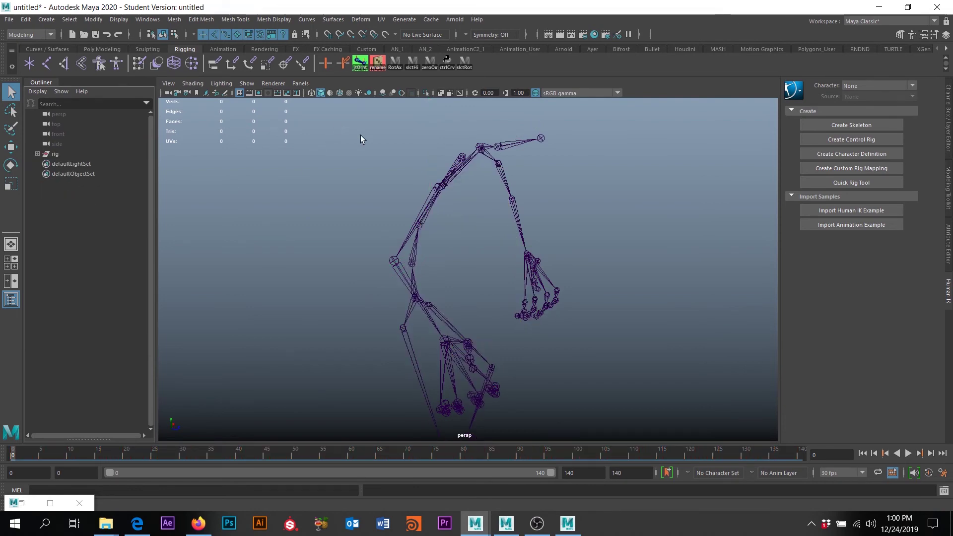
Select the remaining skeleton's Hips joint and start an Export Selection into the folder C:\projects\JN\mocap
{"action": "left_click_drag", "start_coordinate": [360, 135], "coordinate": [421, 281], "text": "alt"}
{"action": "left_click", "coordinate": [420, 283]}
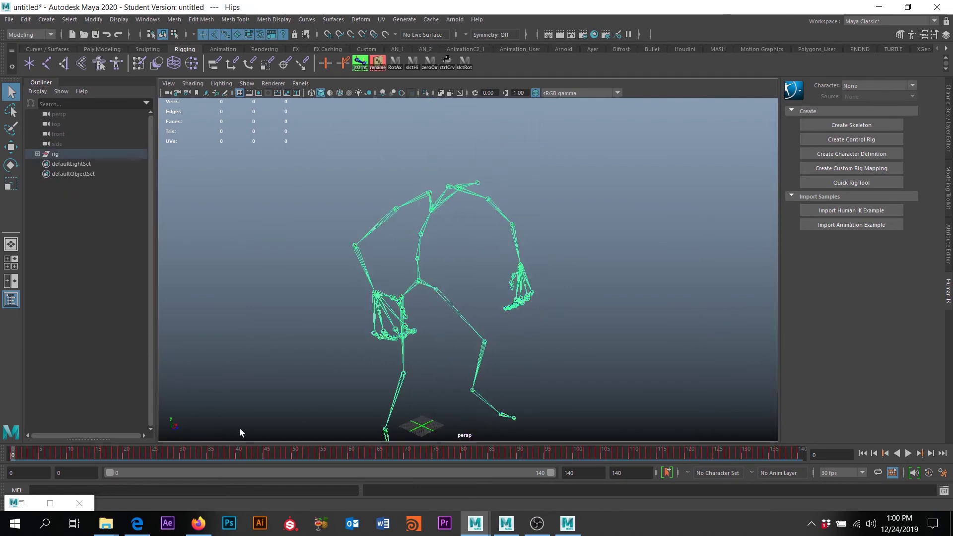
{"action": "left_click_drag", "start_coordinate": [240, 432], "coordinate": [411, 255], "text": "alt"}
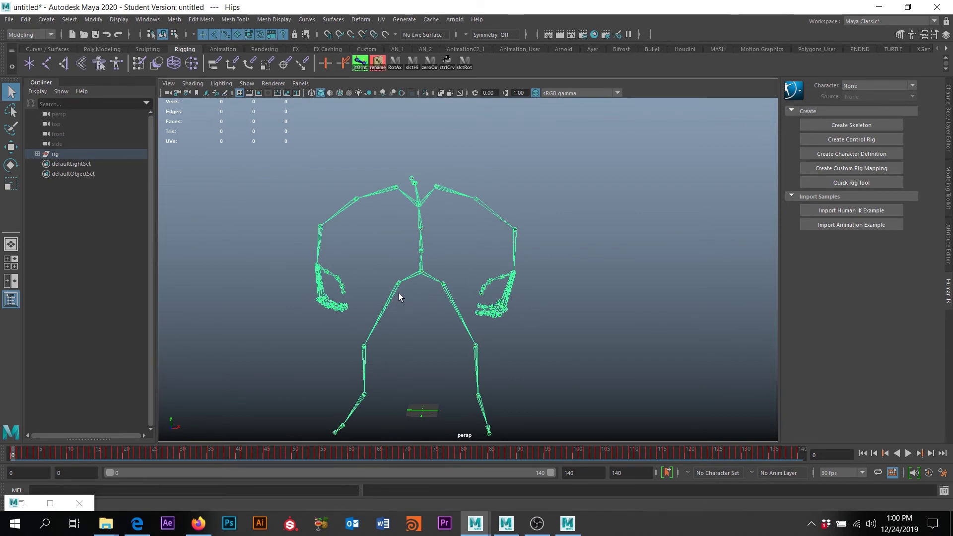
{"action": "left_click_drag", "start_coordinate": [400, 296], "coordinate": [404, 261], "text": "alt"}
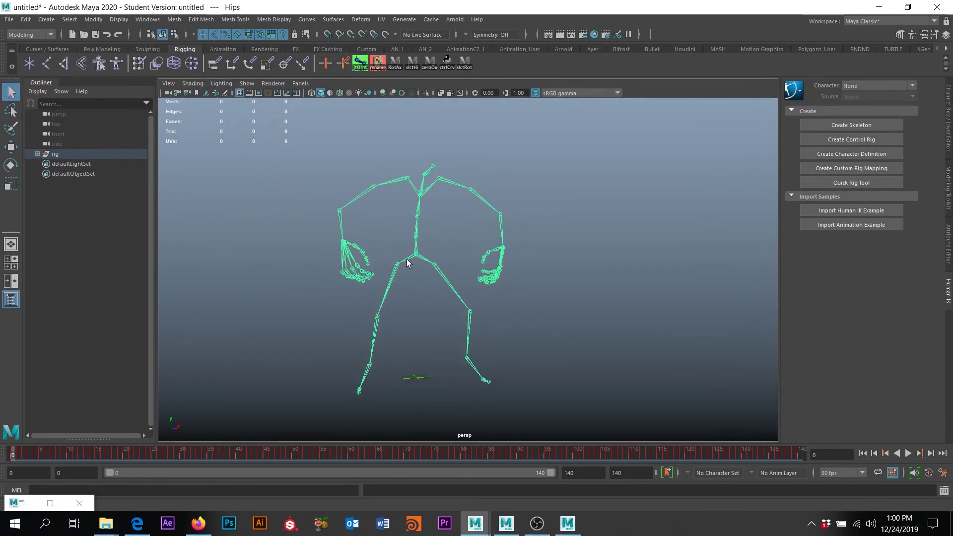
{"action": "left_click", "coordinate": [7, 19]}
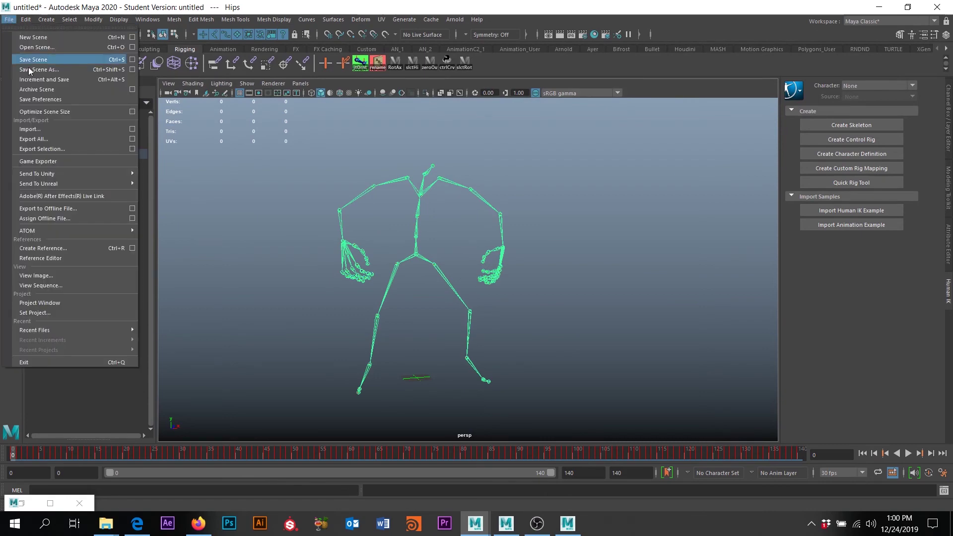
{"action": "left_click", "coordinate": [64, 150]}
{"action": "left_click", "coordinate": [372, 131]}
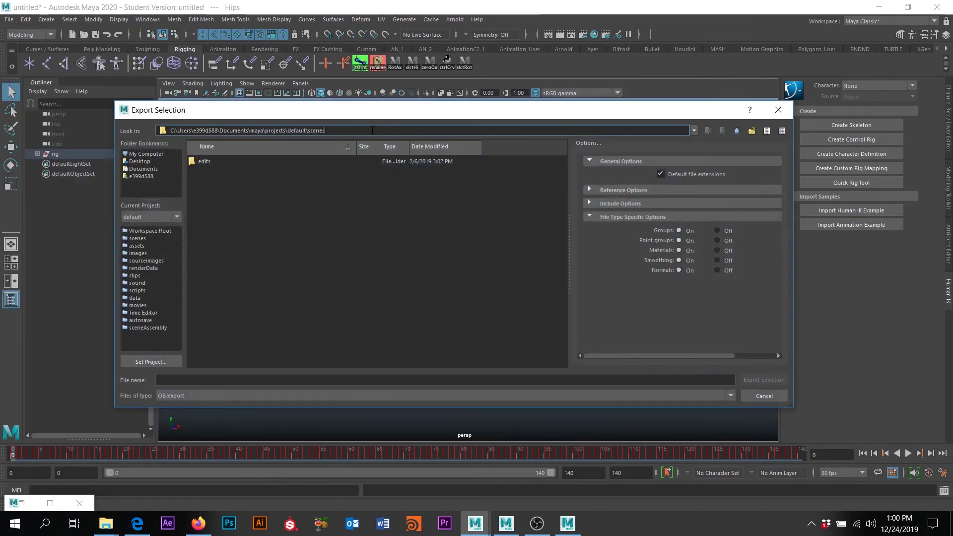
{"action": "key", "text": "ctrl+a"}
{"action": "type", "text": "C:\\projects\\JN\\mocap"}
{"action": "key", "text": "Return"}
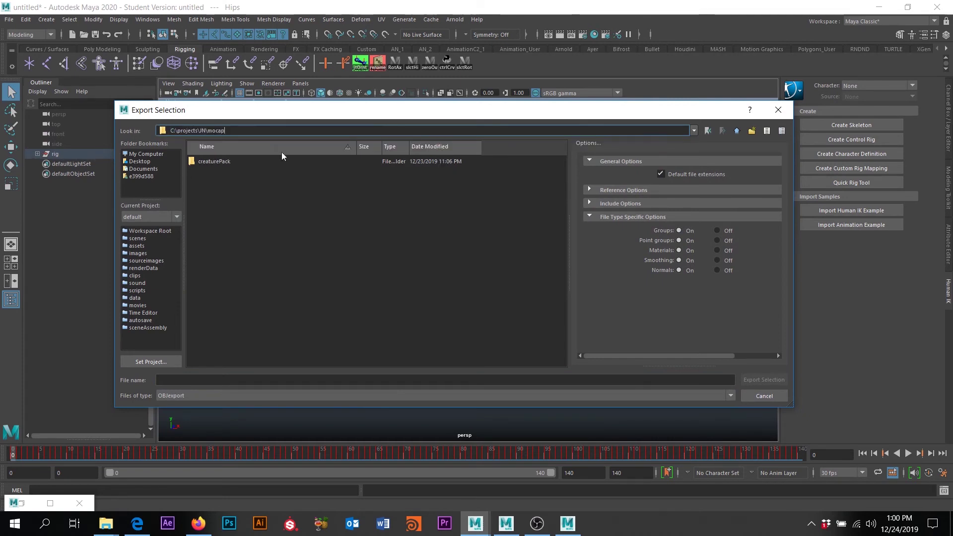
Set the file type to FBX export and export the selected skeleton, adding _b to the motionBuilderToMaya_exp004 name
{"action": "left_click", "coordinate": [249, 395]}
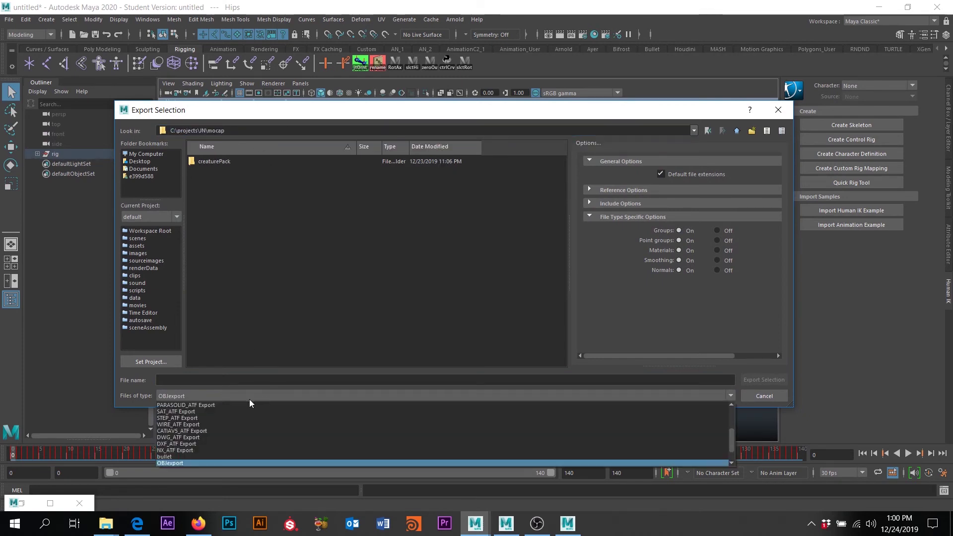
{"action": "scroll", "coordinate": [188, 432], "scroll_direction": "up", "scroll_amount": 3}
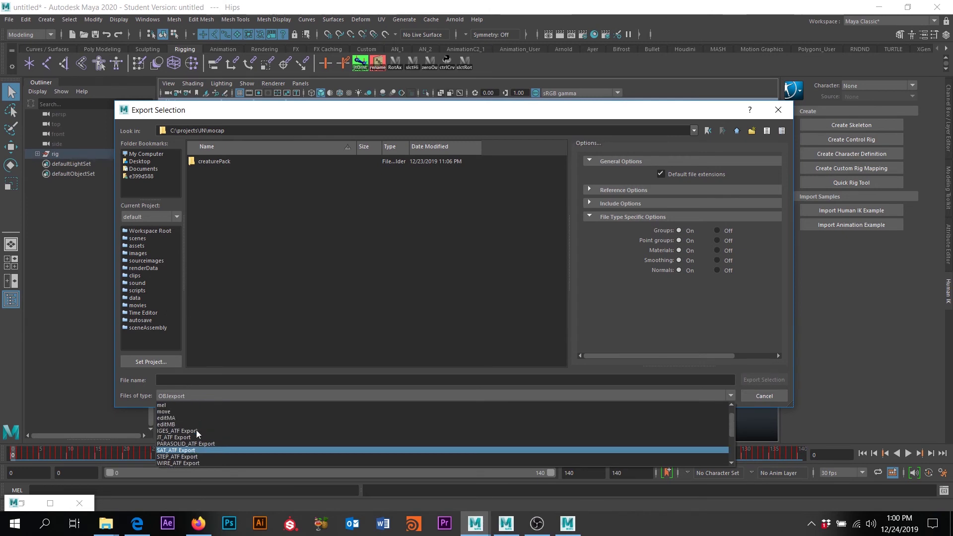
{"action": "scroll", "coordinate": [192, 423], "scroll_direction": "down", "scroll_amount": 5}
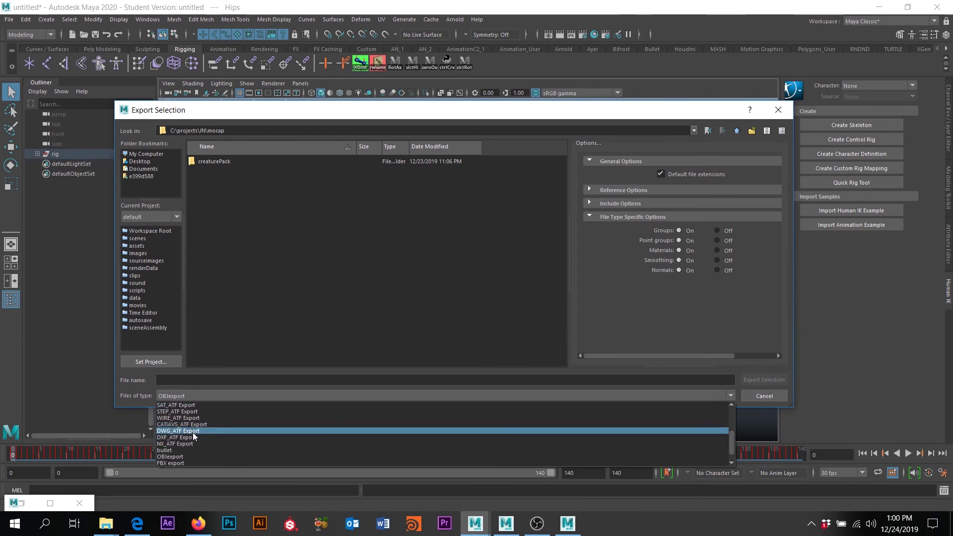
{"action": "left_click", "coordinate": [193, 449]}
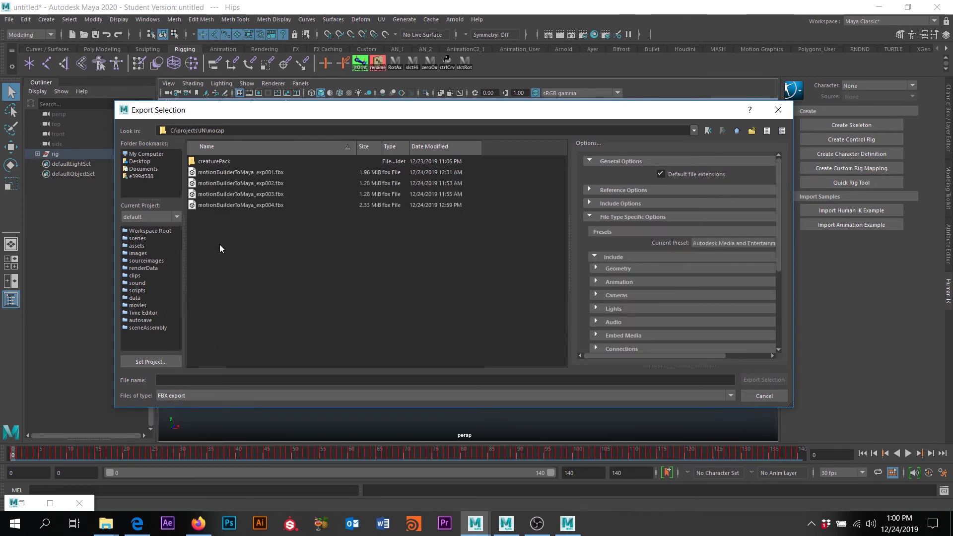
{"action": "left_click", "coordinate": [238, 205]}
{"action": "left_click", "coordinate": [248, 379]}
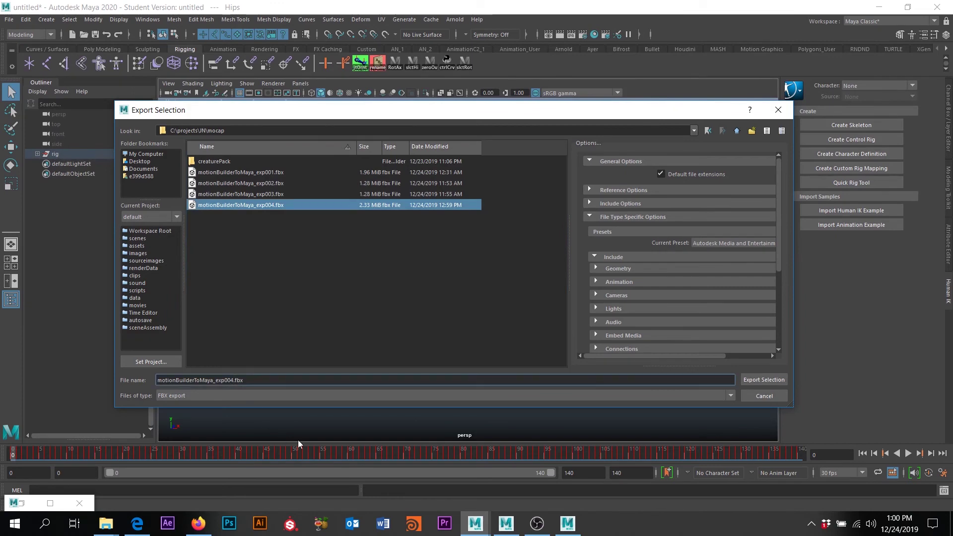
{"action": "type", "text": "_b"}
{"action": "key", "text": "Return"}
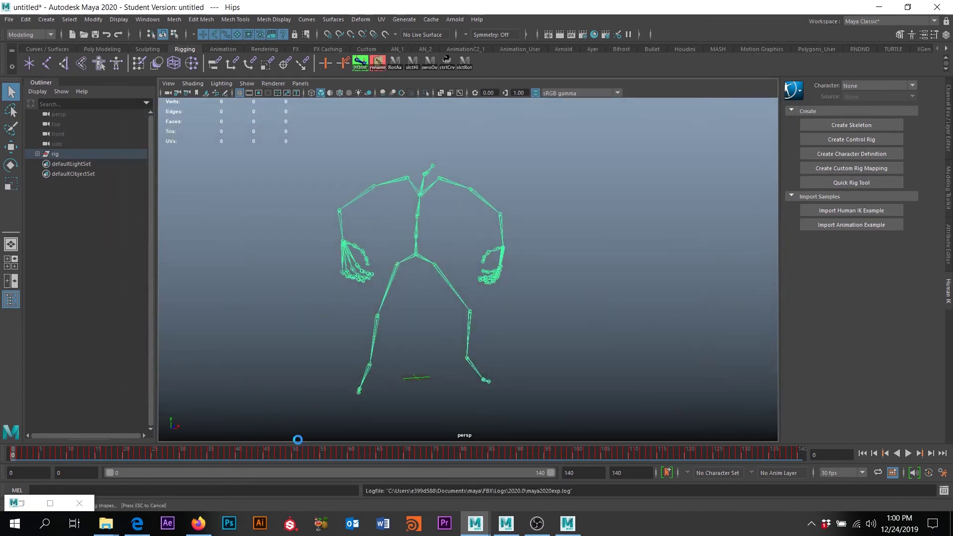
Finish exporting the selected skeleton and switch to the Maya session with the skinned character scene JN007.mb
{"action": "left_click", "coordinate": [553, 430]}
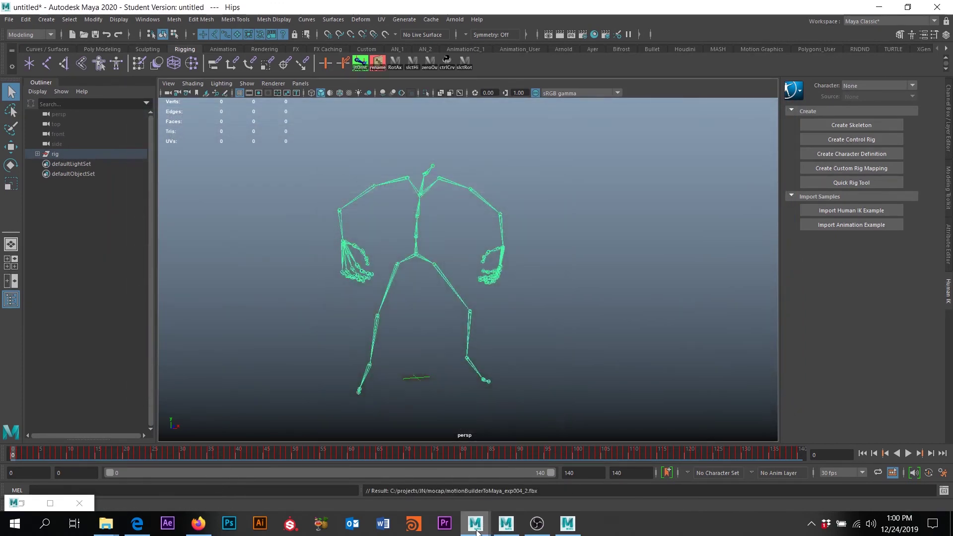
{"action": "mouse_move", "coordinate": [477, 530]}
{"action": "left_click", "coordinate": [399, 476]}
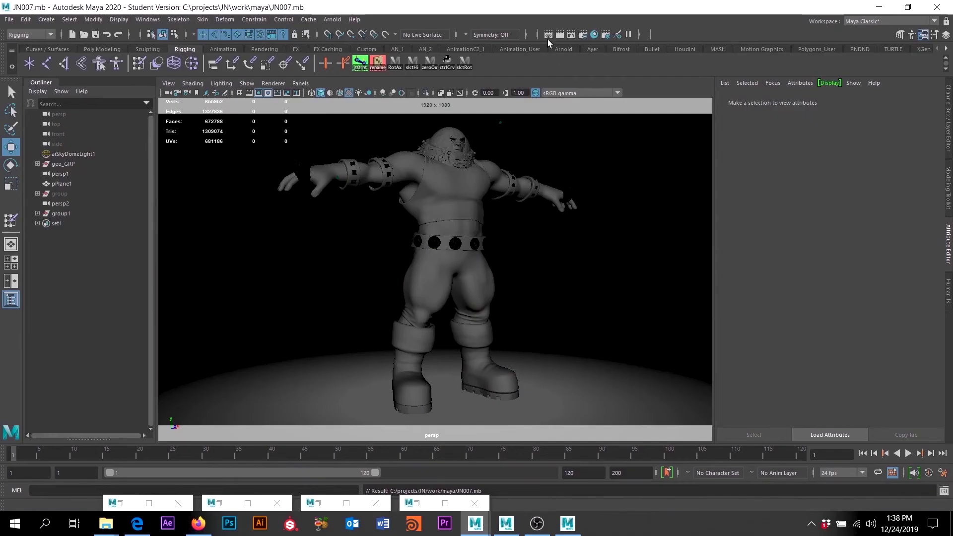
Import motionBuilderToMaya_exp004_2 from the mocap folder into the character scene with the Autodesk Media and Entertainment preset, dismissing the mental ray notice
{"action": "left_click", "coordinate": [9, 19]}
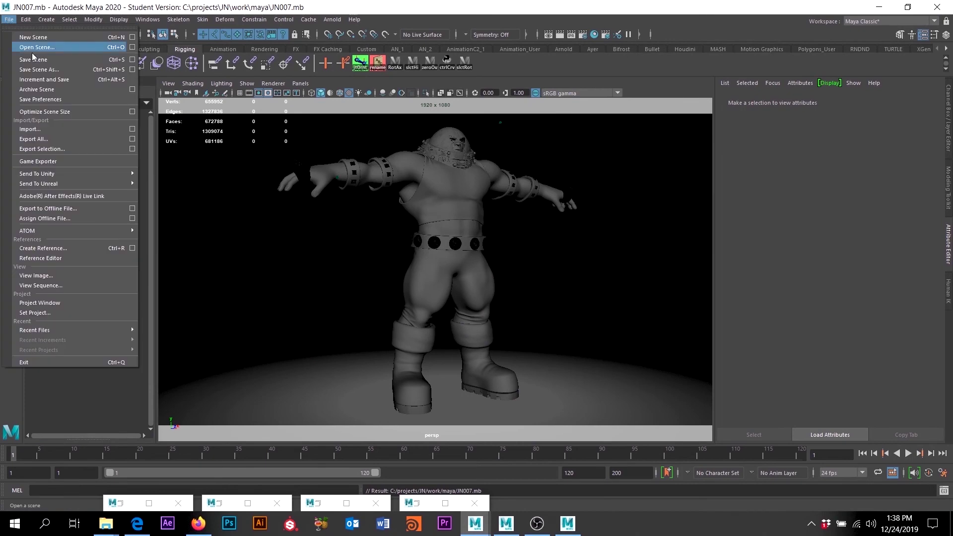
{"action": "left_click", "coordinate": [35, 129]}
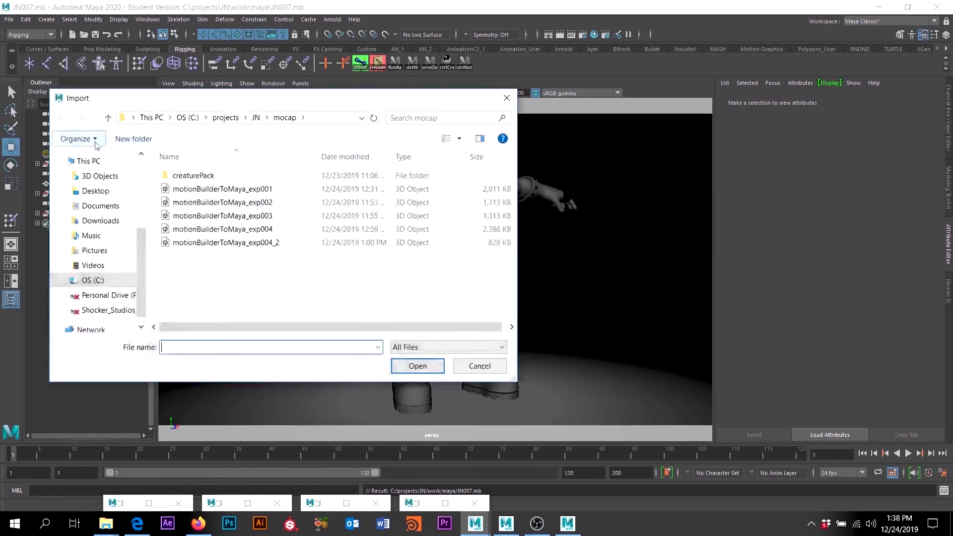
{"action": "left_click", "coordinate": [253, 242]}
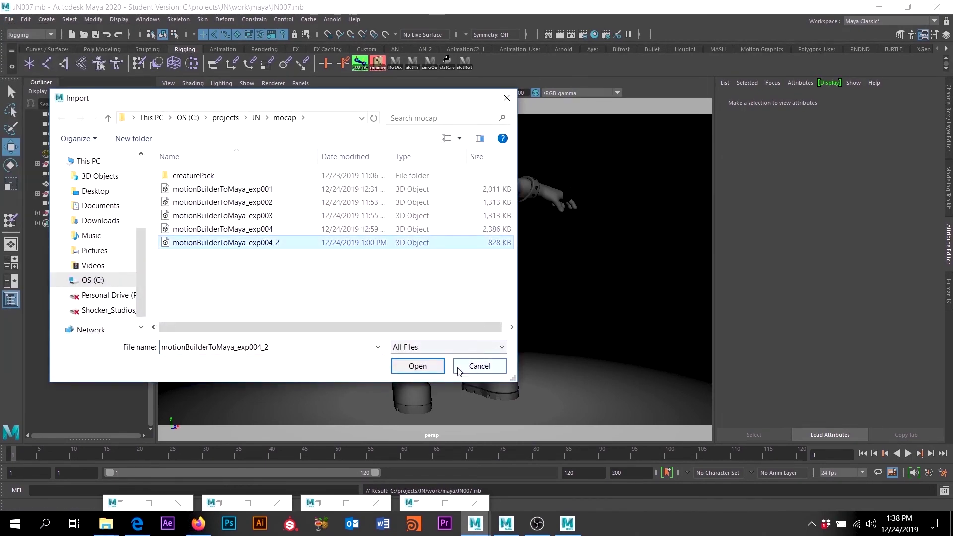
{"action": "left_click", "coordinate": [418, 366]}
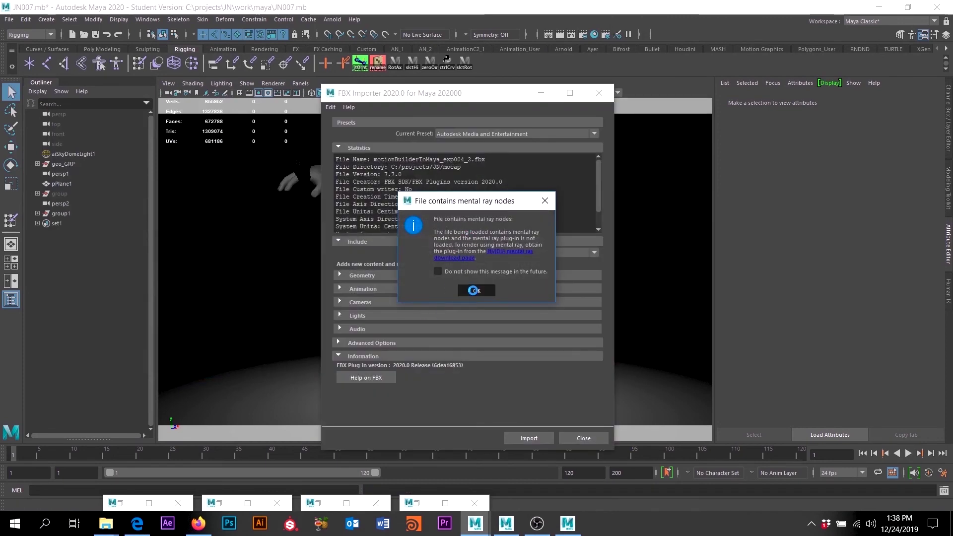
{"action": "left_click", "coordinate": [475, 291]}
{"action": "left_click", "coordinate": [529, 438]}
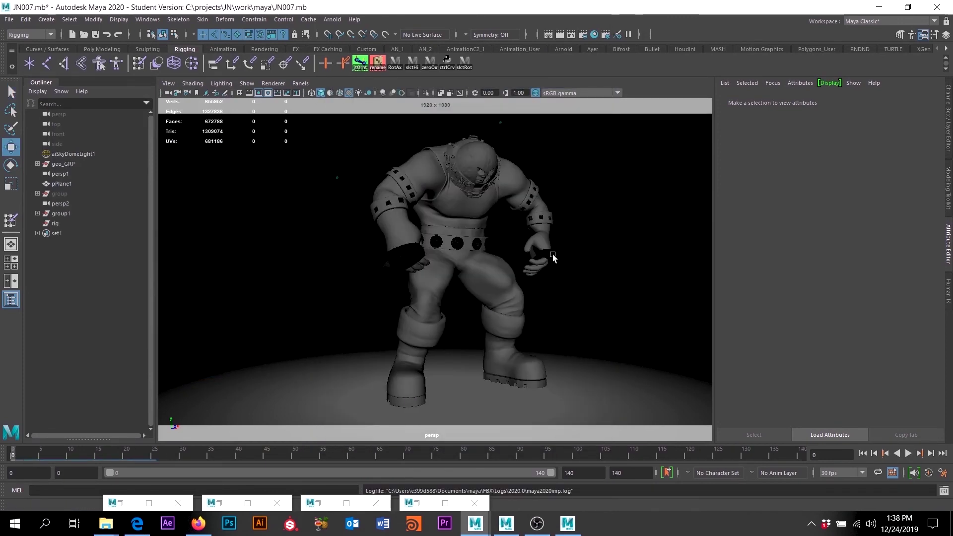
Play back the imported animation and move group1, the parent of the Hips joint, down to a Translate Y of about -15.1
{"action": "key", "text": "alt+v"}
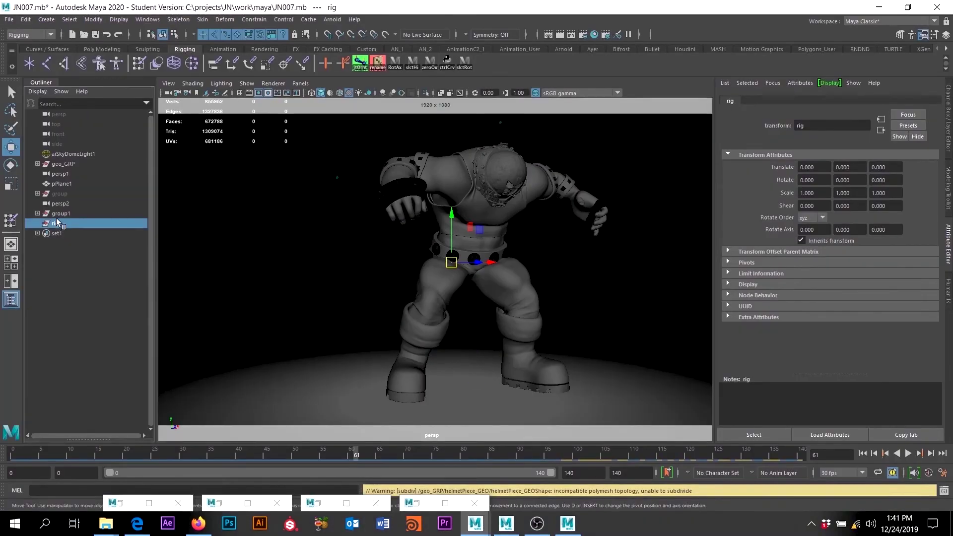
{"action": "left_click", "coordinate": [58, 213]}
{"action": "left_click", "coordinate": [38, 214]}
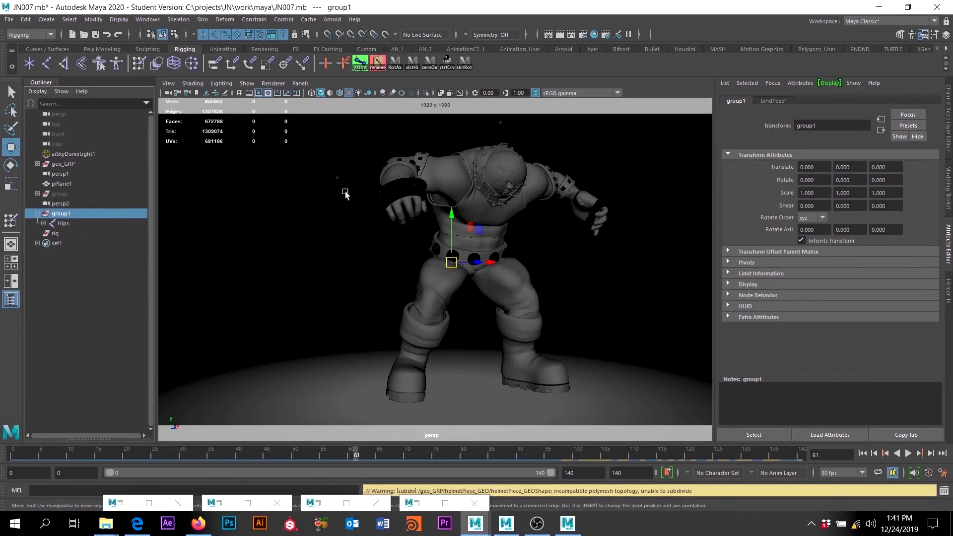
{"action": "left_click_drag", "start_coordinate": [445, 205], "coordinate": [457, 231]}
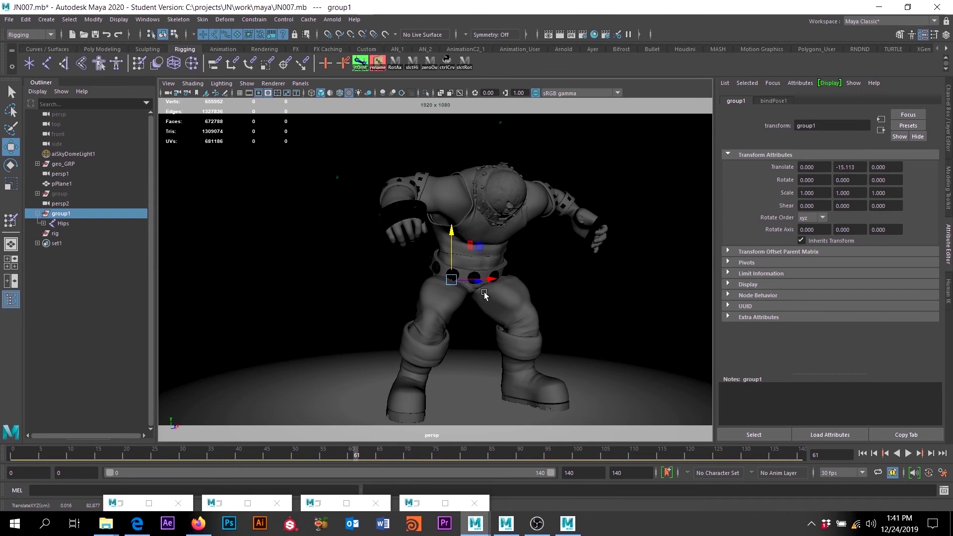